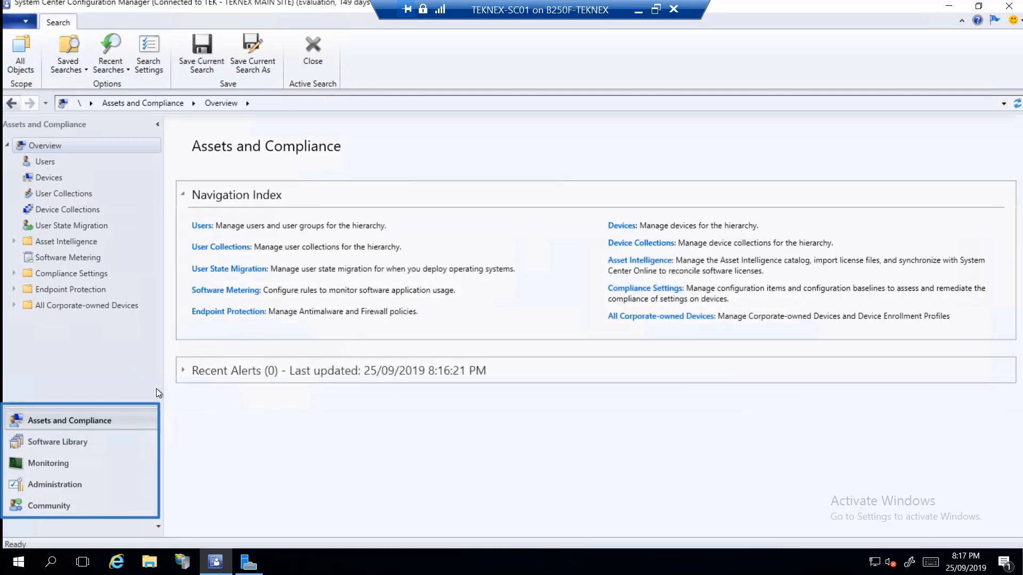
- Open the Software Update Point component properties for TEKNEX MAIN SITE from the site configuration in Administration
left_click(70, 486)
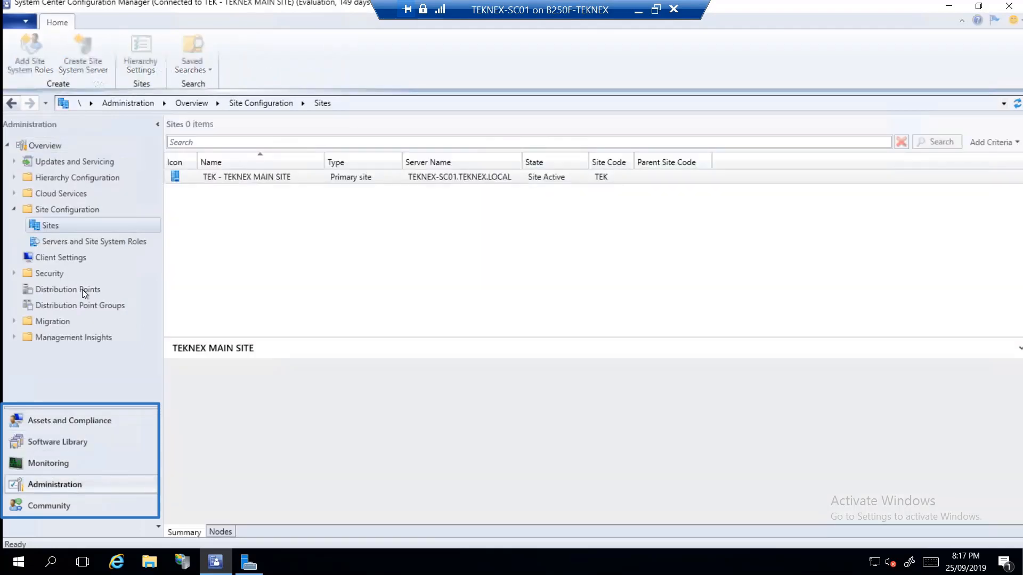
left_click(14, 208)
left_click(75, 209)
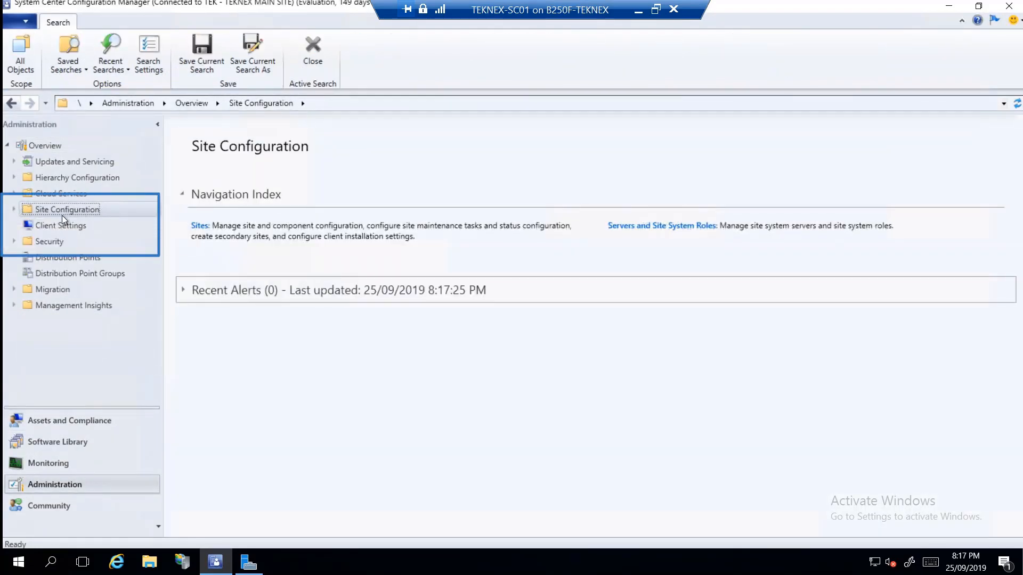
left_click(14, 209)
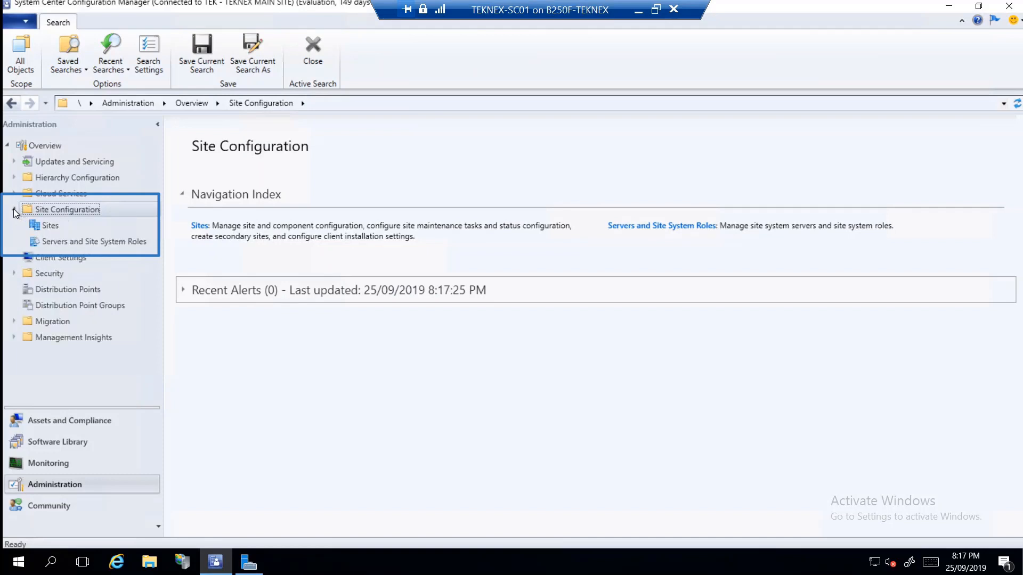
left_click(46, 226)
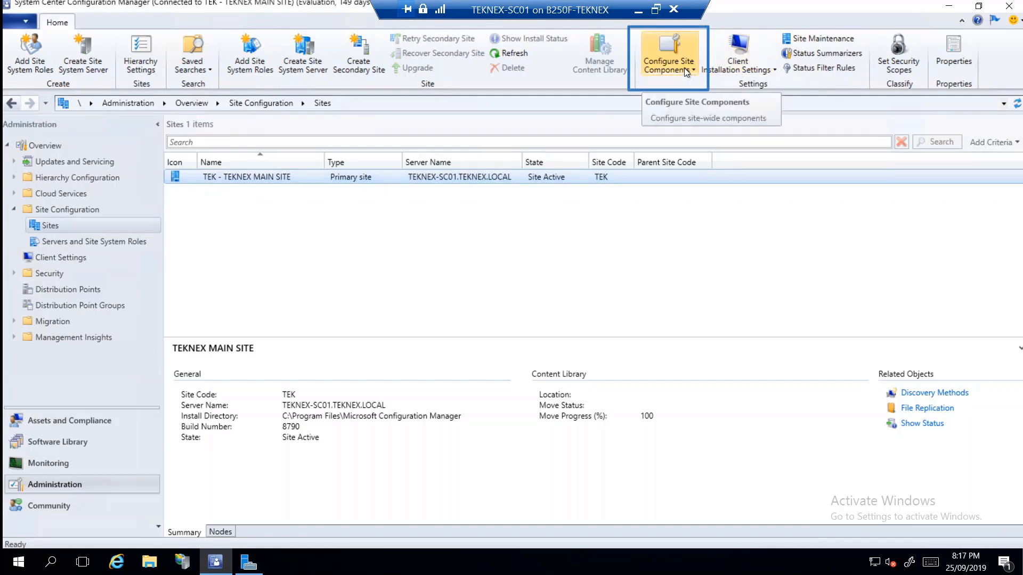
left_click(668, 65)
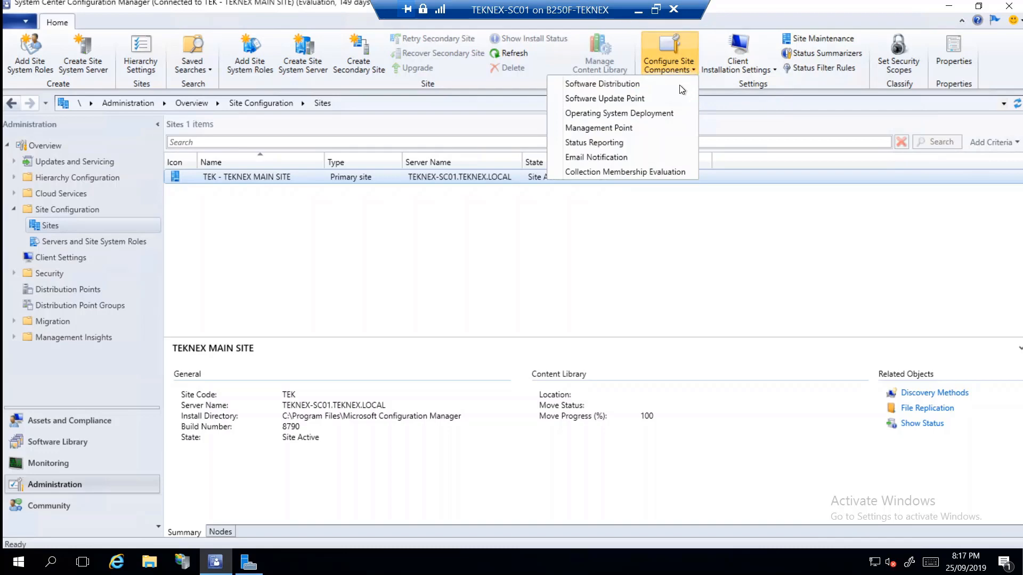
left_click(654, 97)
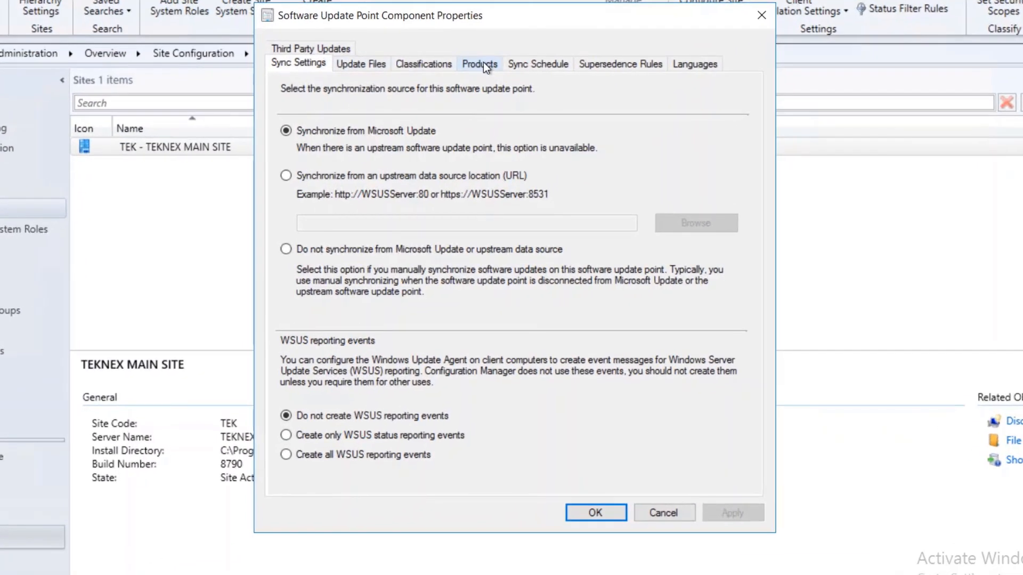
- Examine which products and update classifications are selected for synchronization, including Windows 10 and Windows Defender, and close the properties without changes
left_click(484, 62)
scroll(527, 234, "down", 6)
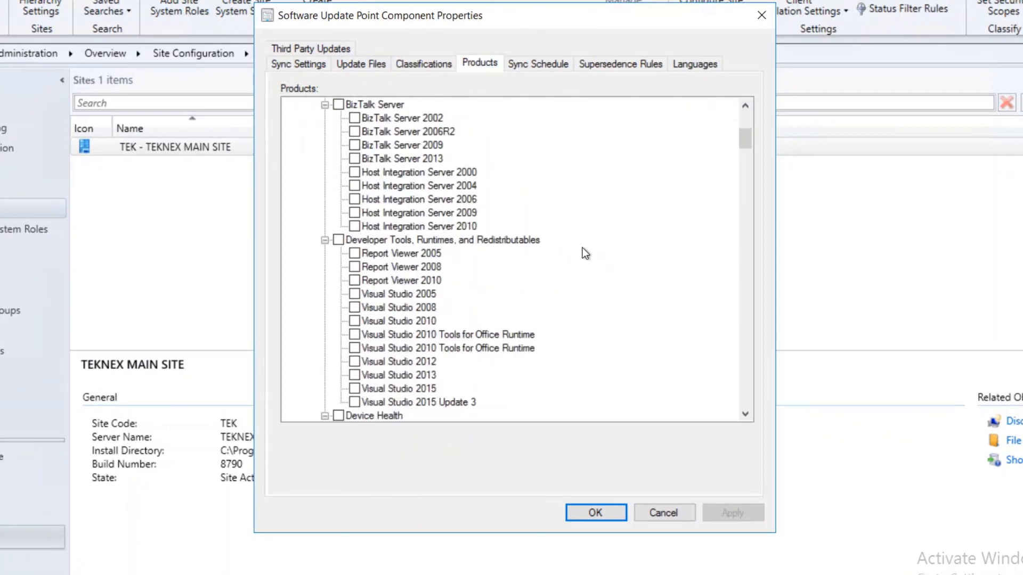
scroll(586, 246, "down", 4)
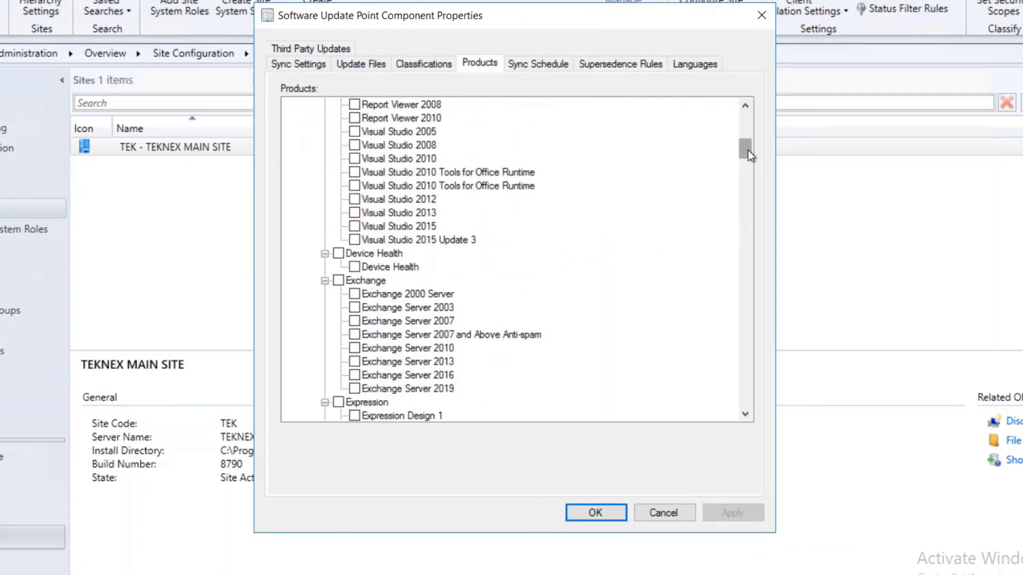
left_click_drag(748, 155, 746, 322)
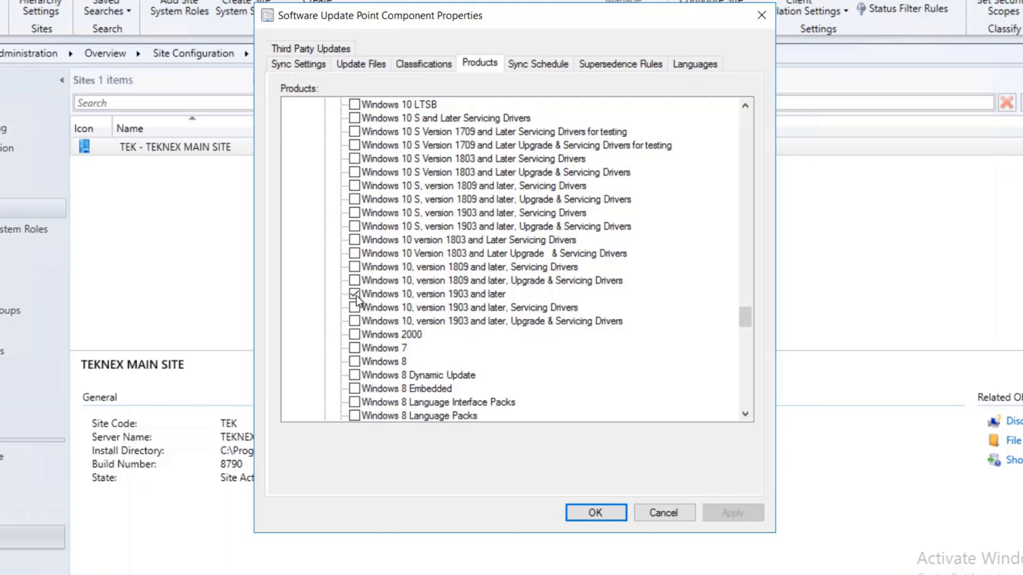
left_click(423, 66)
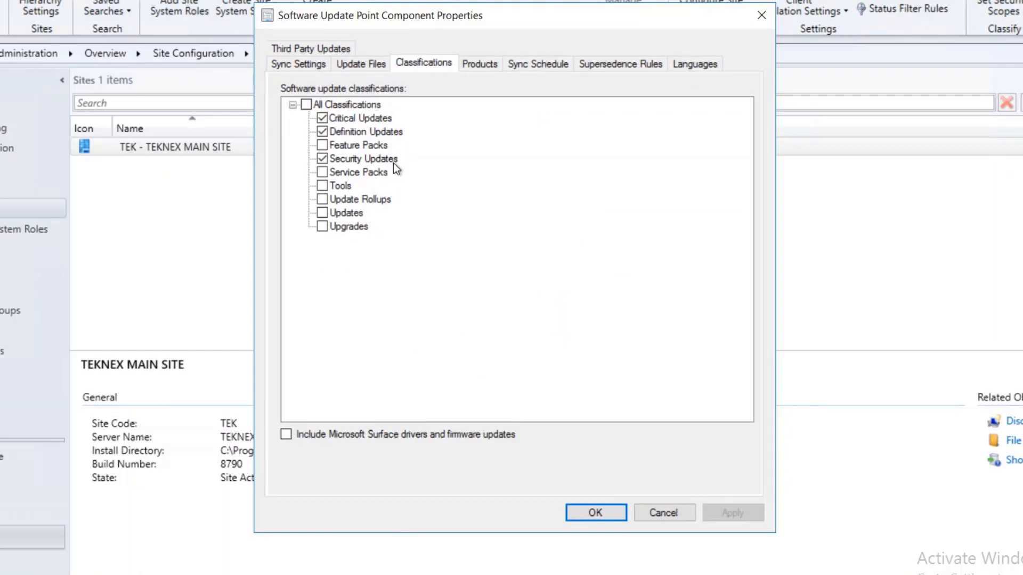
left_click(486, 65)
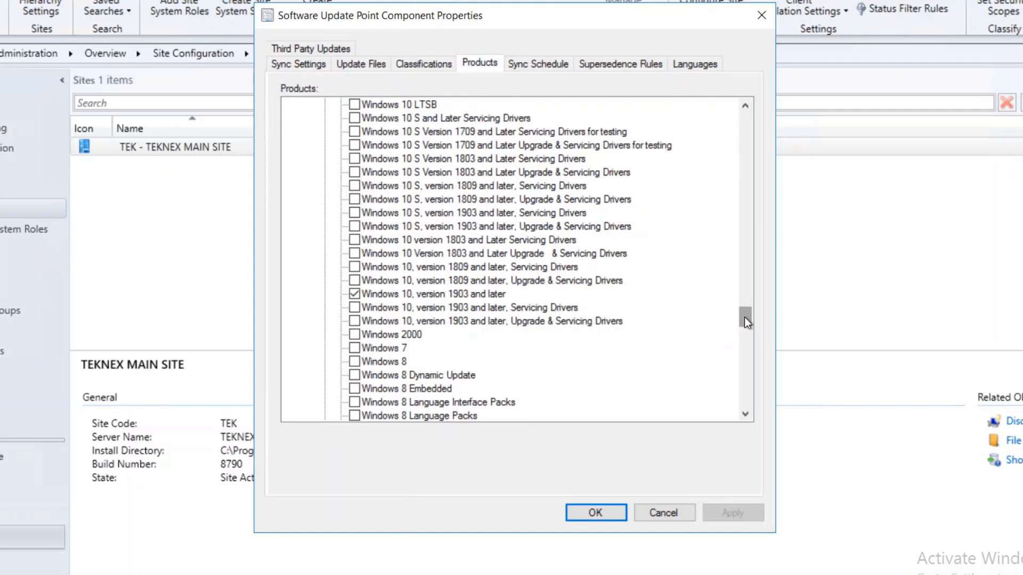
left_click_drag(744, 320, 746, 335)
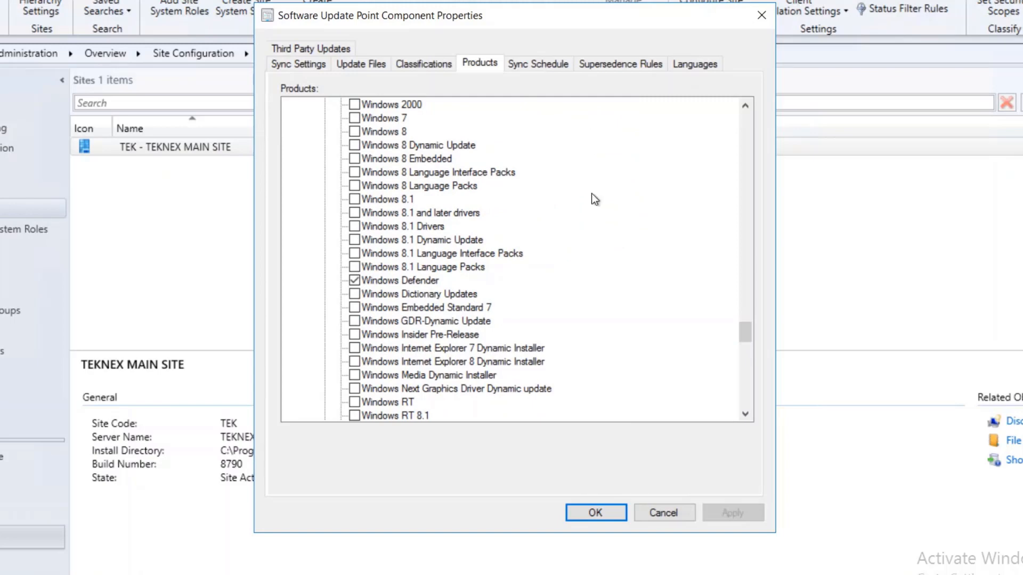
left_click_drag(750, 334, 748, 324)
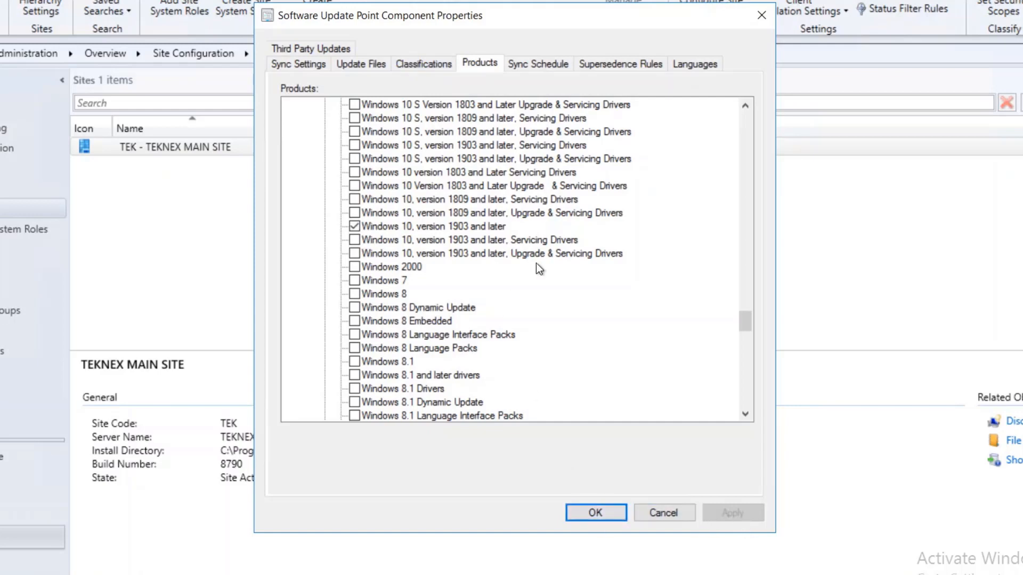
left_click(673, 512)
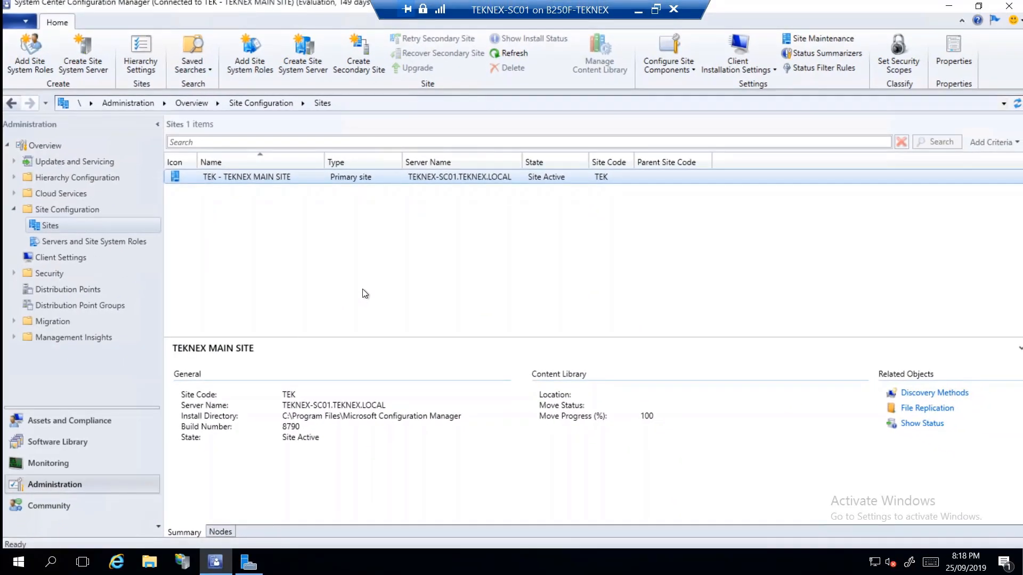
- Show the All Software Updates list under Software Updates in the Software Library
left_click(72, 444)
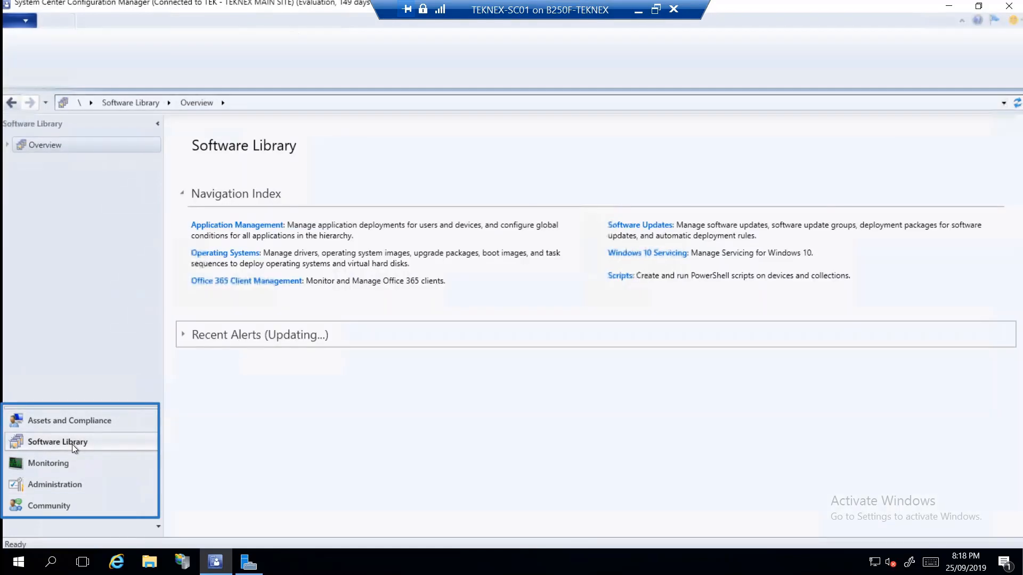
left_click(7, 145)
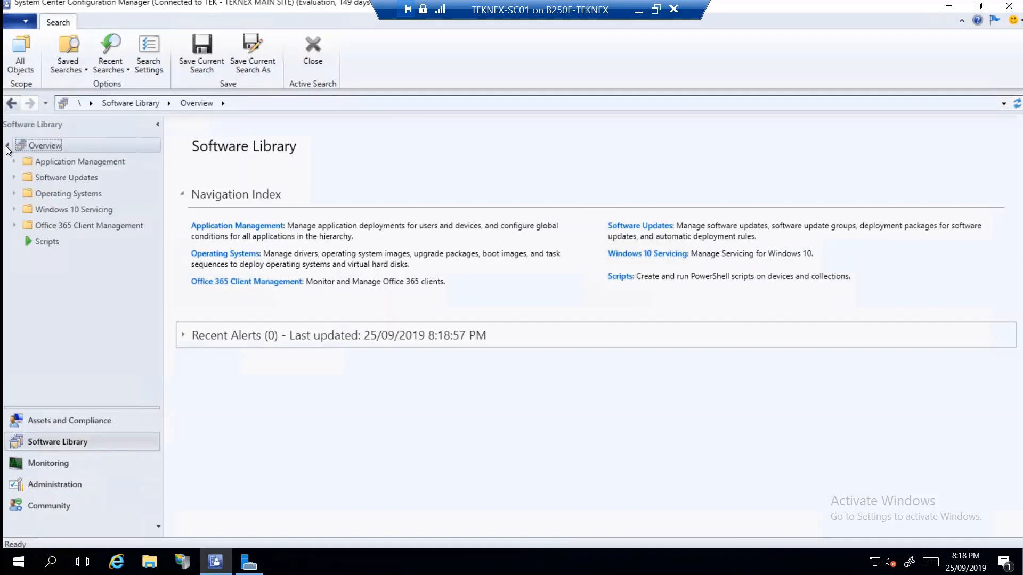
left_click(44, 177)
left_click(15, 177)
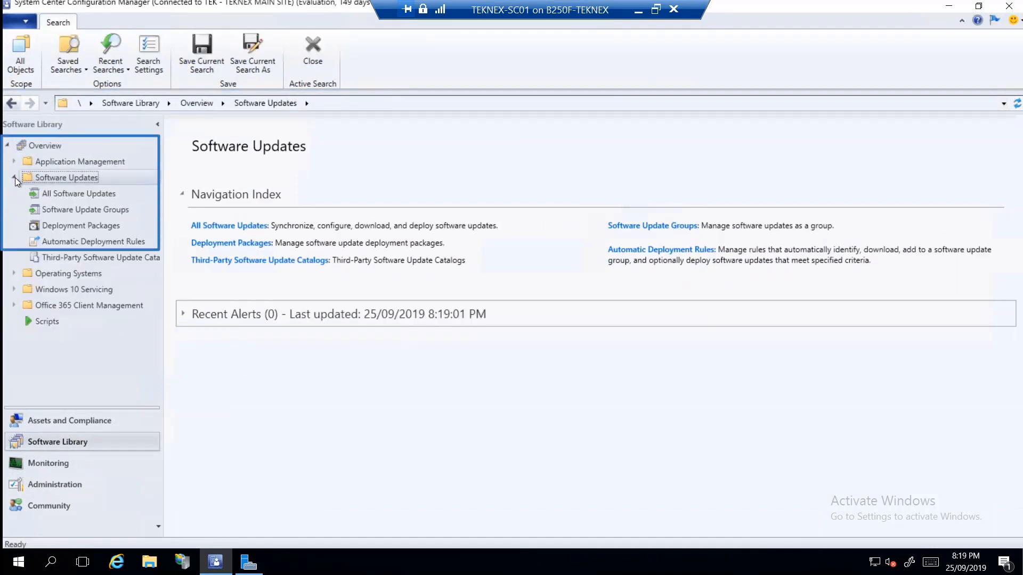
left_click(52, 194)
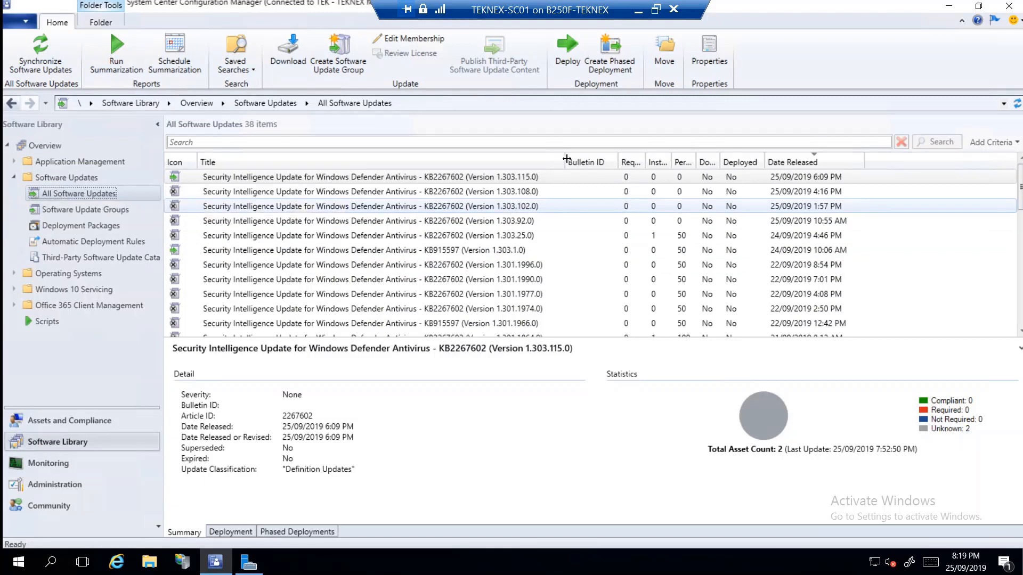
- Search all software updates with a Product criterion set to "Windows 10, version 1903 and later" and look through the results
left_click(993, 143)
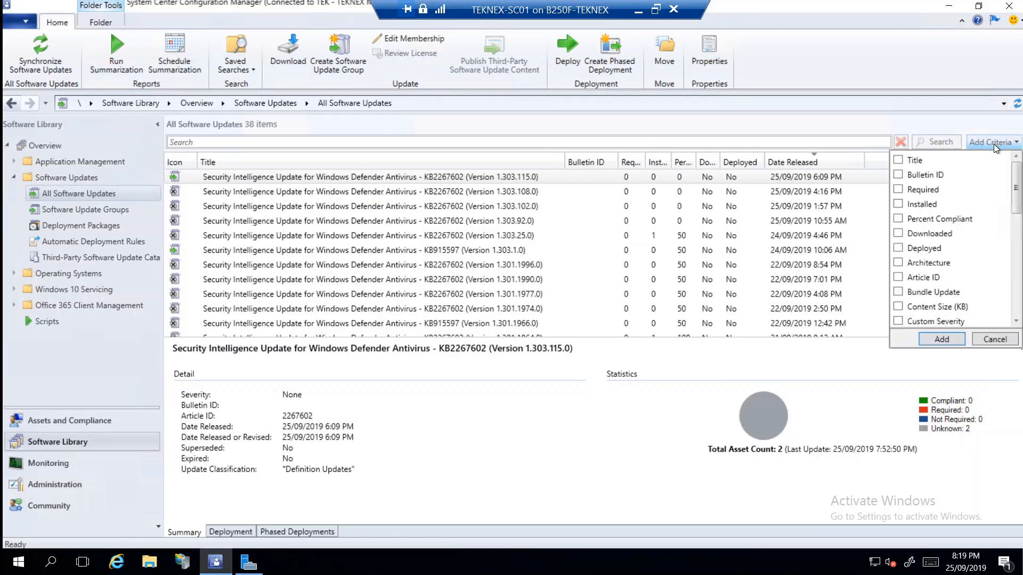
scroll(973, 237, "down", 10)
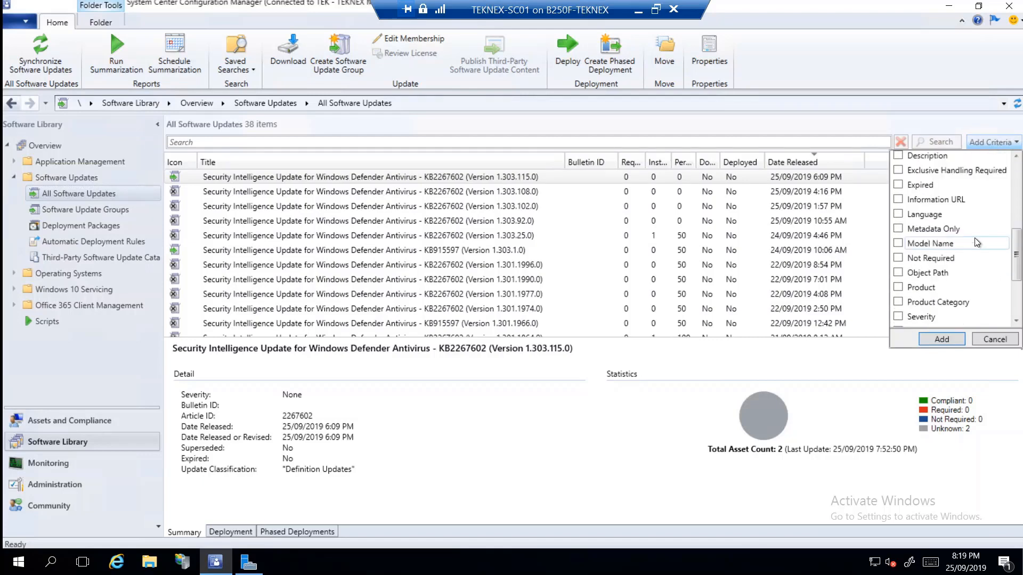
left_click(899, 192)
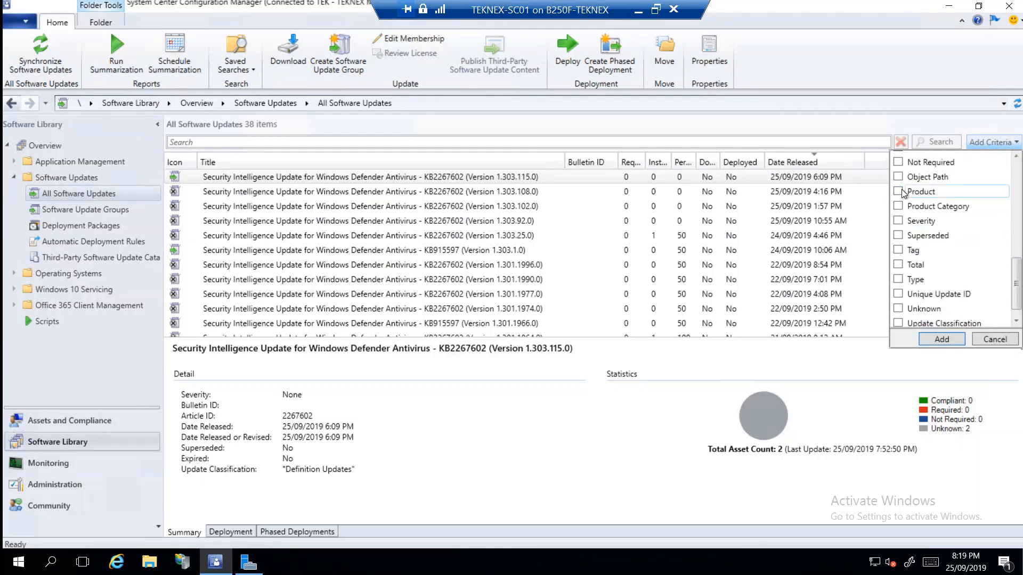
left_click(941, 339)
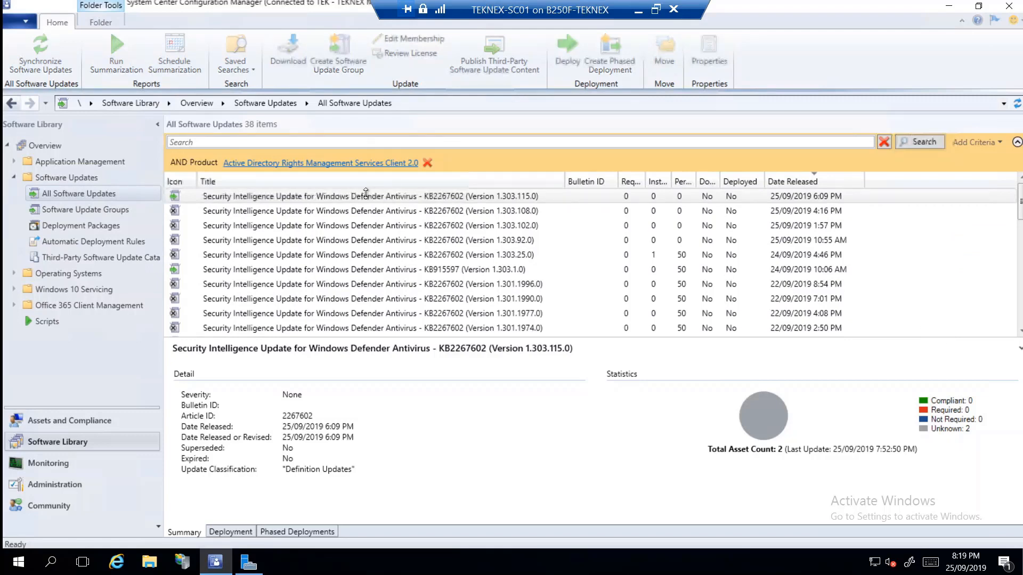
left_click(274, 167)
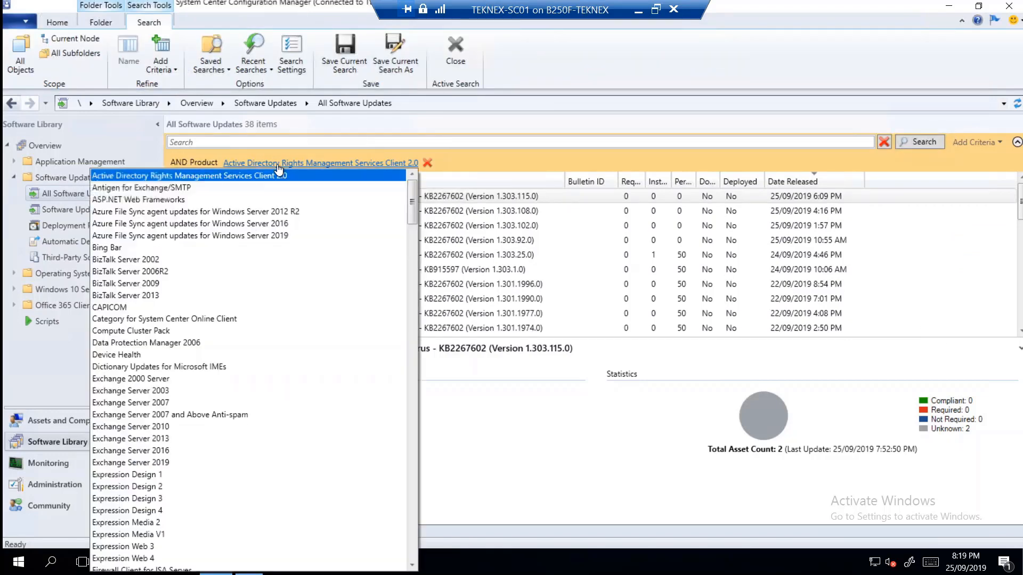
scroll(234, 452, "down", 20)
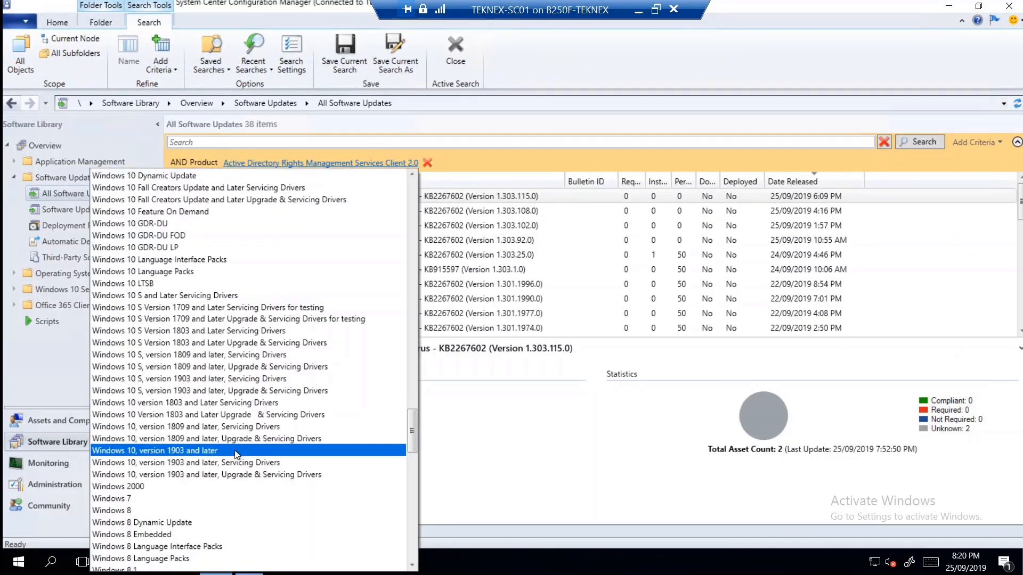
left_click(234, 451)
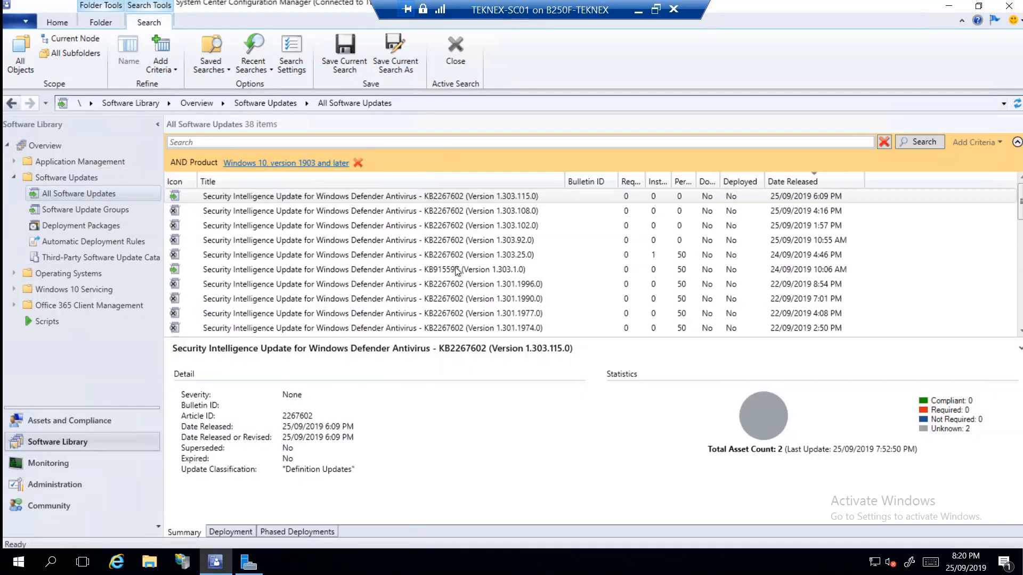
left_click(917, 141)
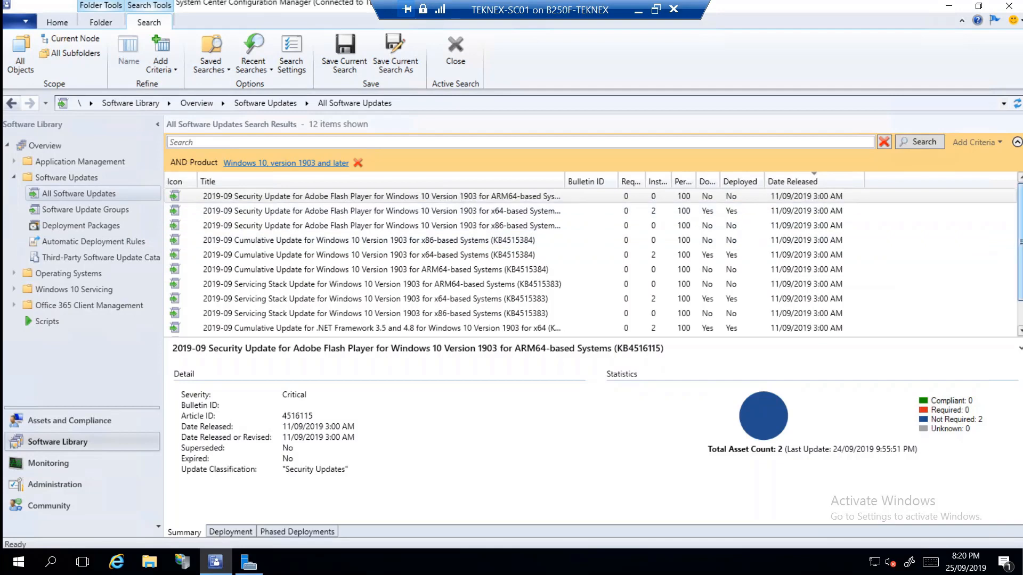
left_click_drag(1021, 225, 1021, 249)
scroll(591, 261, "up", 1)
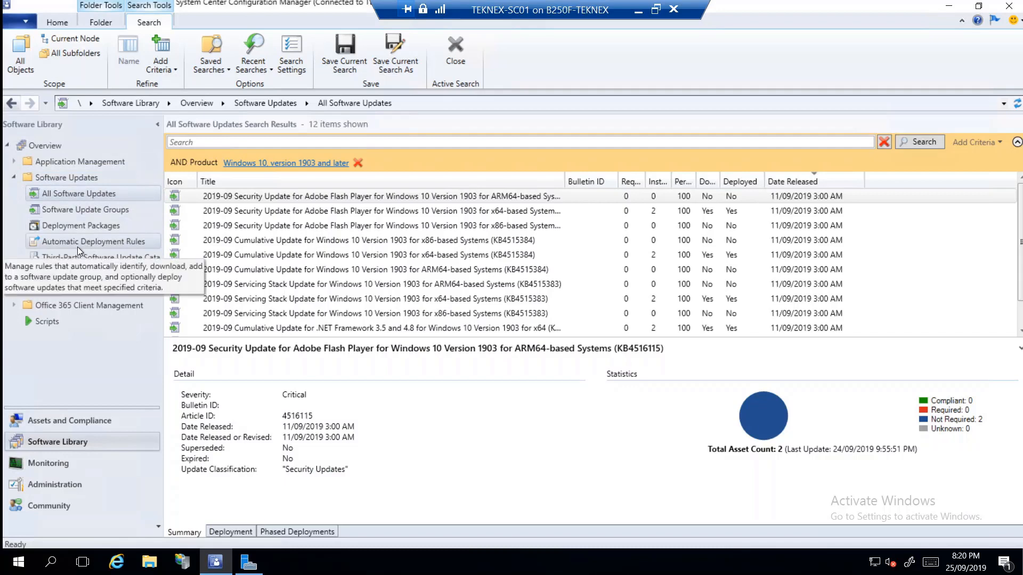
- Examine the existing Test ADR rule with its deployment package and software update group, and return to the Automatic Deployment Rules
left_click(119, 247)
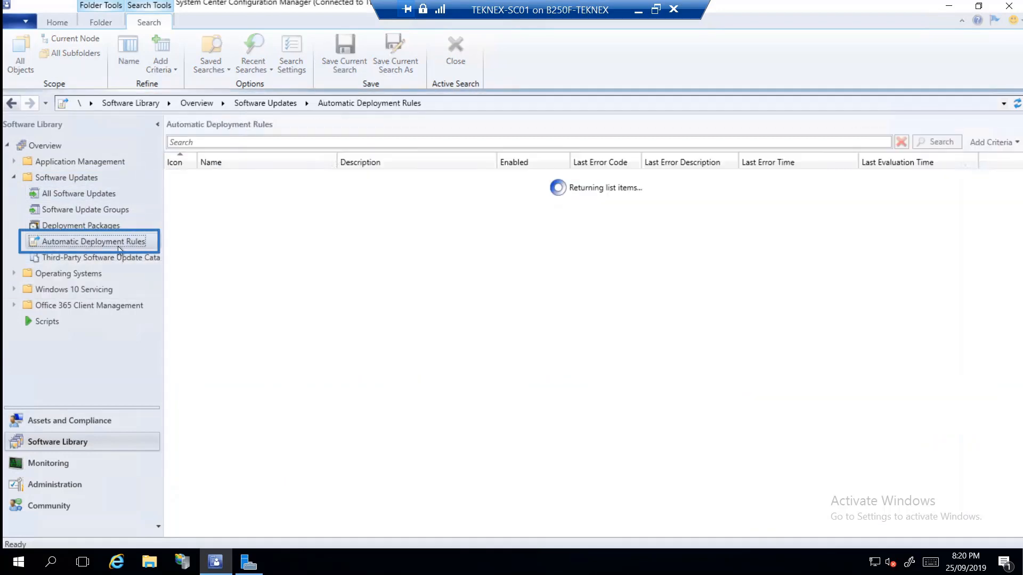
left_click(387, 202)
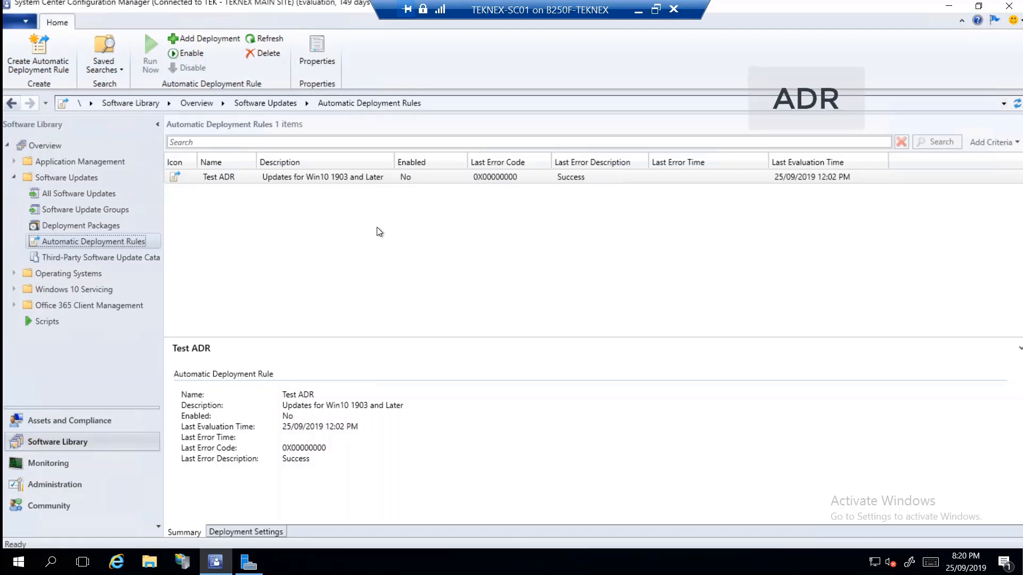
left_click(392, 178)
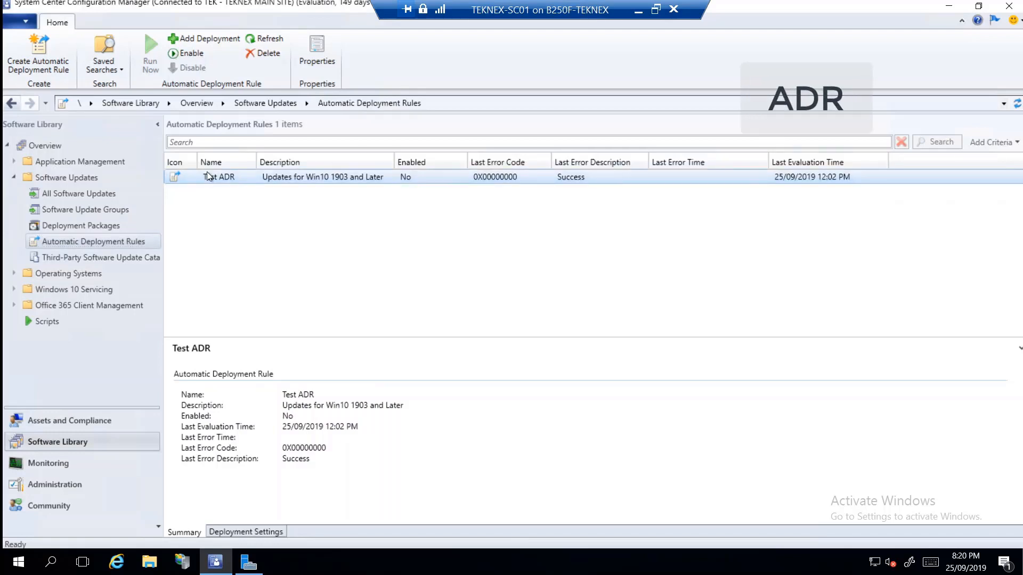
left_click(81, 225)
left_click(277, 179)
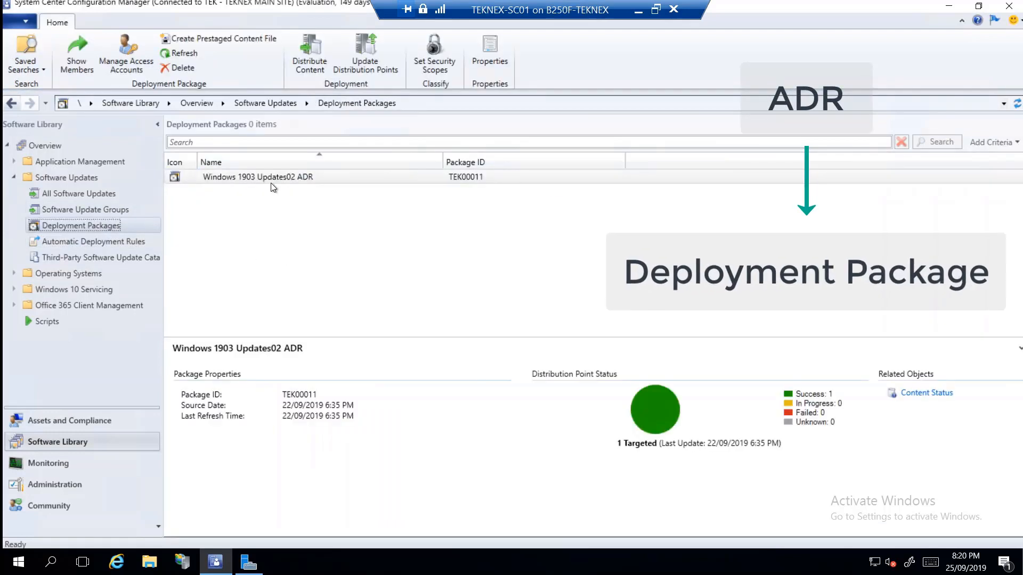
left_click(123, 241)
left_click(219, 177)
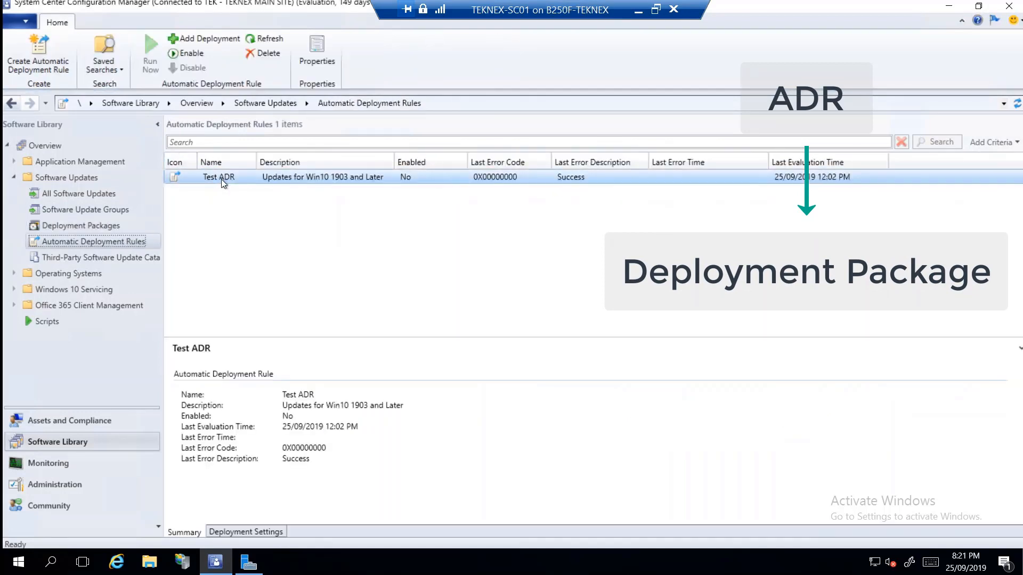
left_click(114, 226)
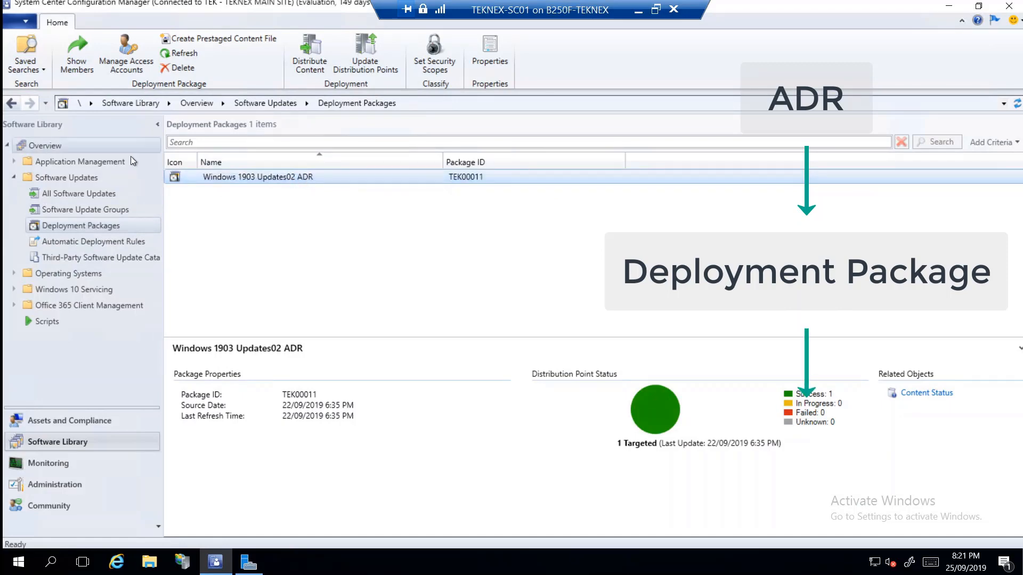
left_click(112, 209)
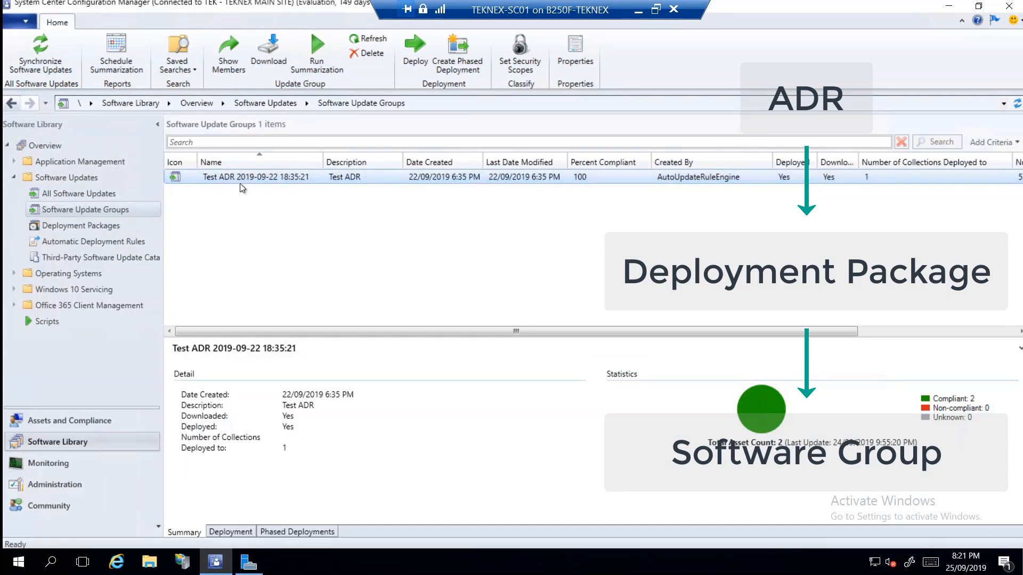
left_click(117, 244)
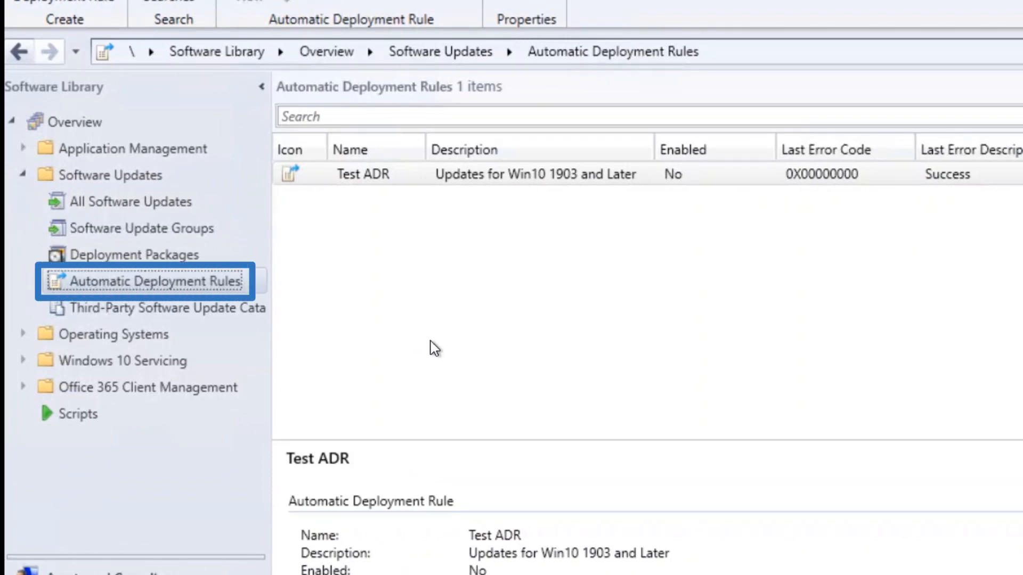
- Start a new automatic deployment rule named "Test ADR2" with the description "Windows 1903 and Later Updates"
right_click(795, 241)
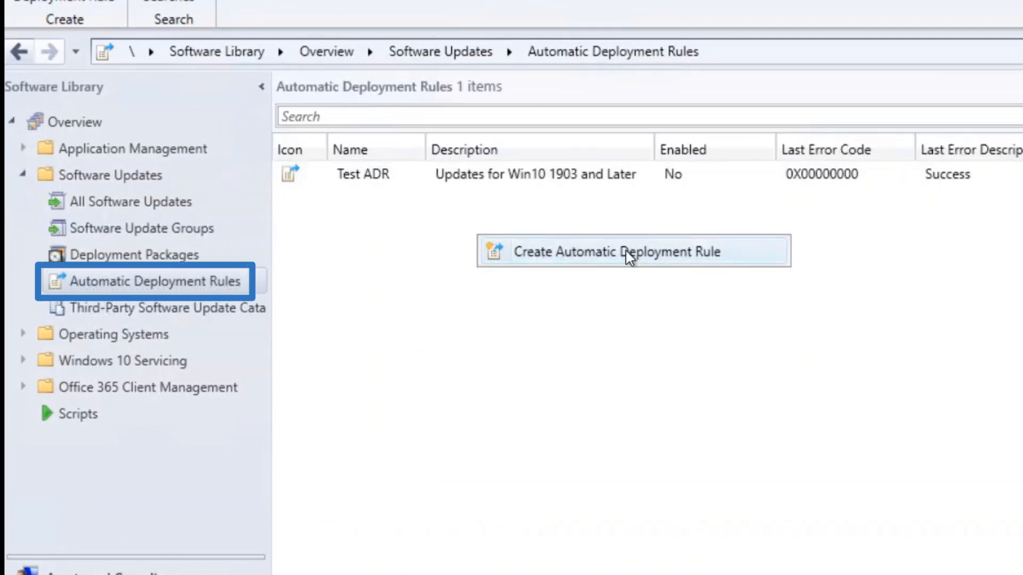
left_click(608, 252)
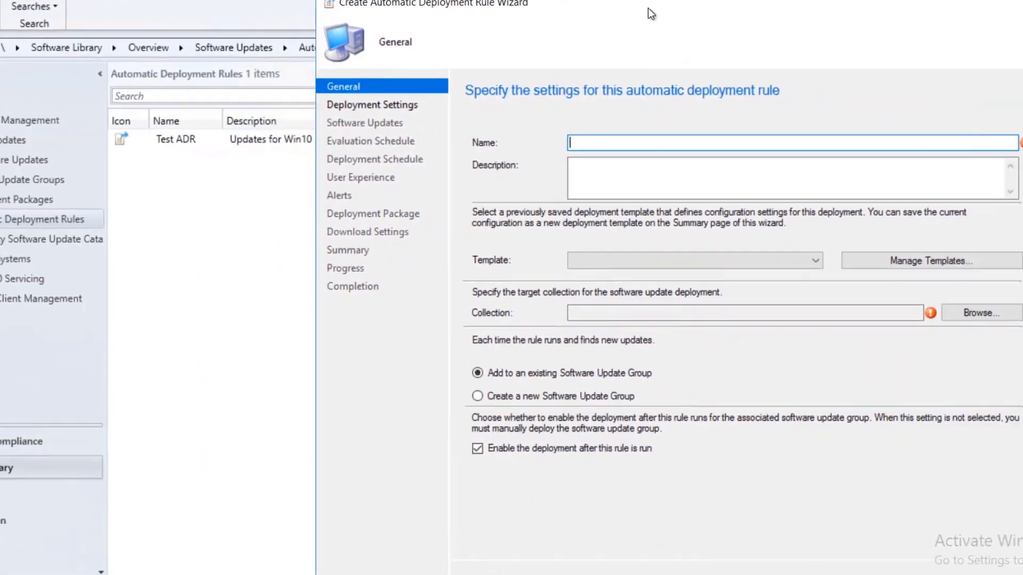
type("Test ADR2")
key("Tab")
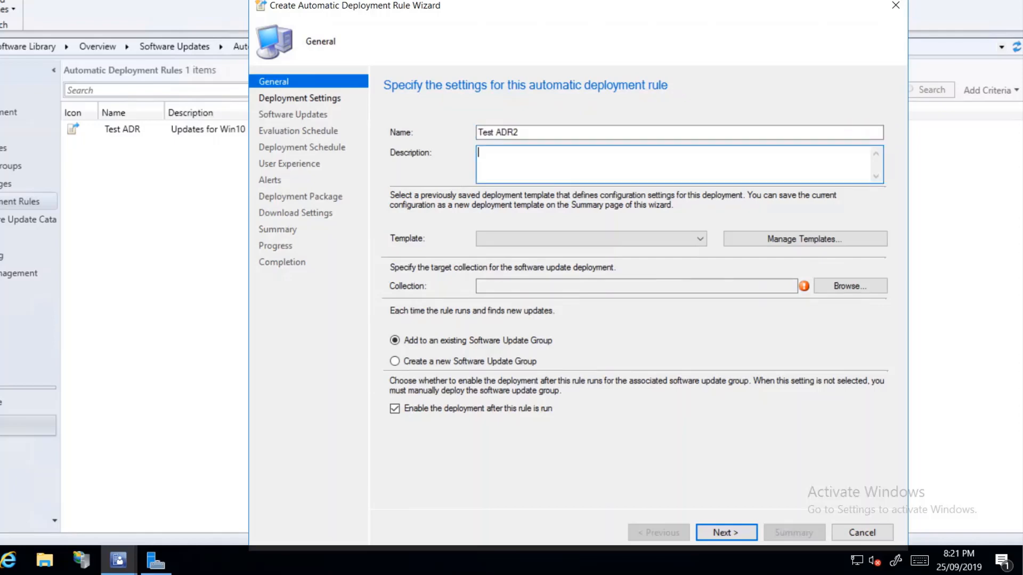
type("W")
key("BackSpace")
type("Windows 1903 and Later Updates")
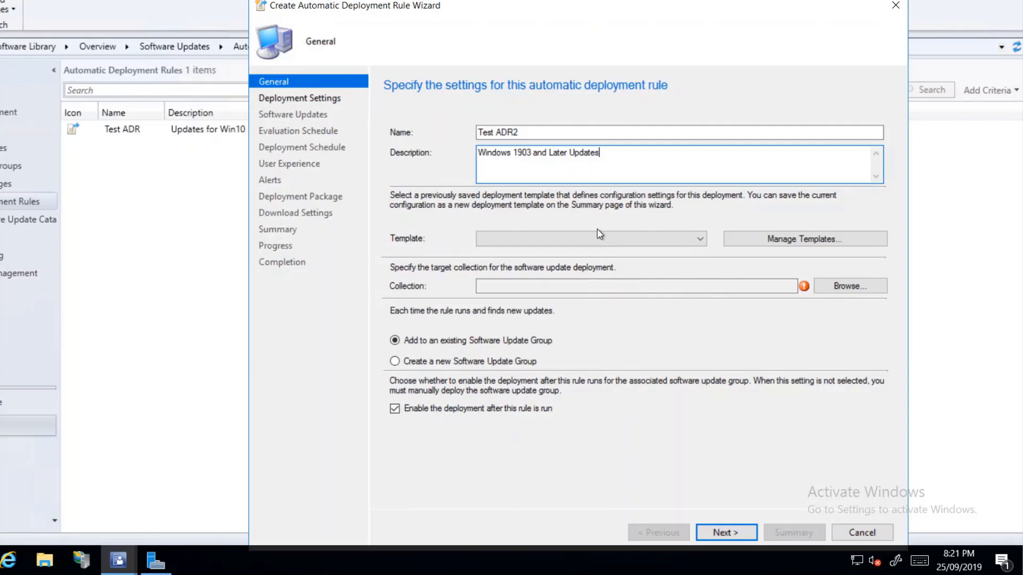
- Examine the saved deployment templates, including Patch Tuesday, and close the list without applying one
left_click(795, 241)
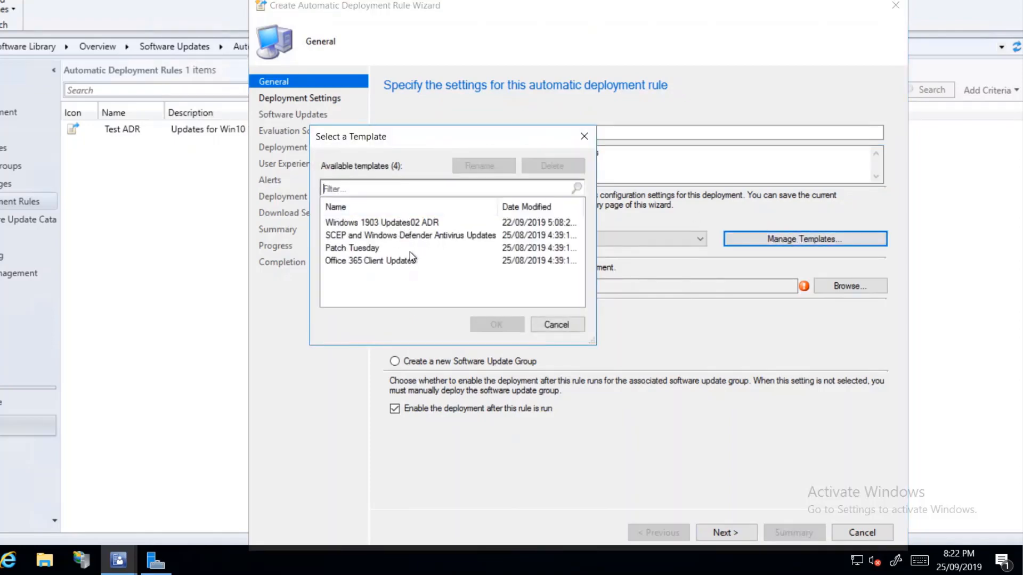
left_click(345, 248)
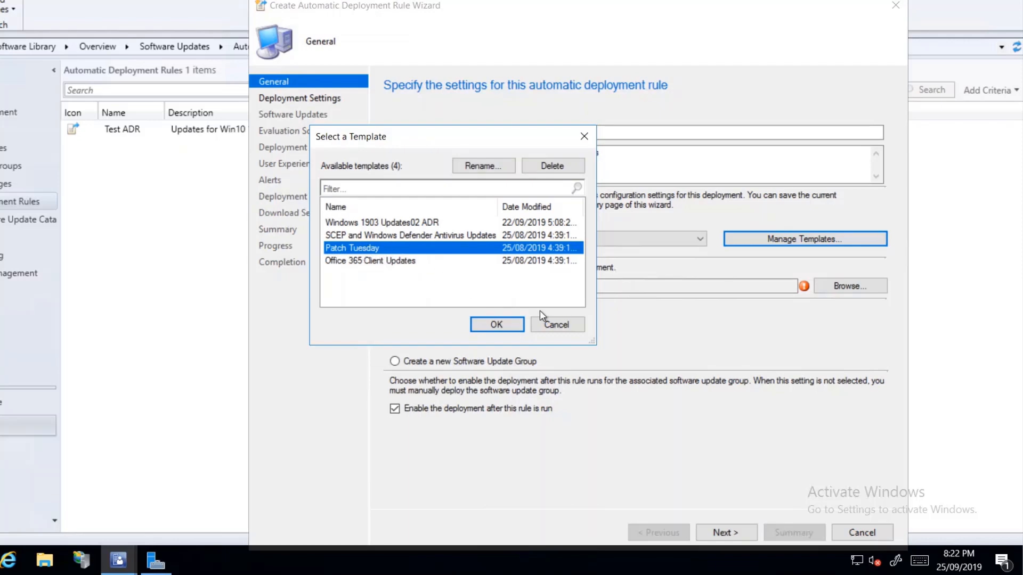
left_click(556, 325)
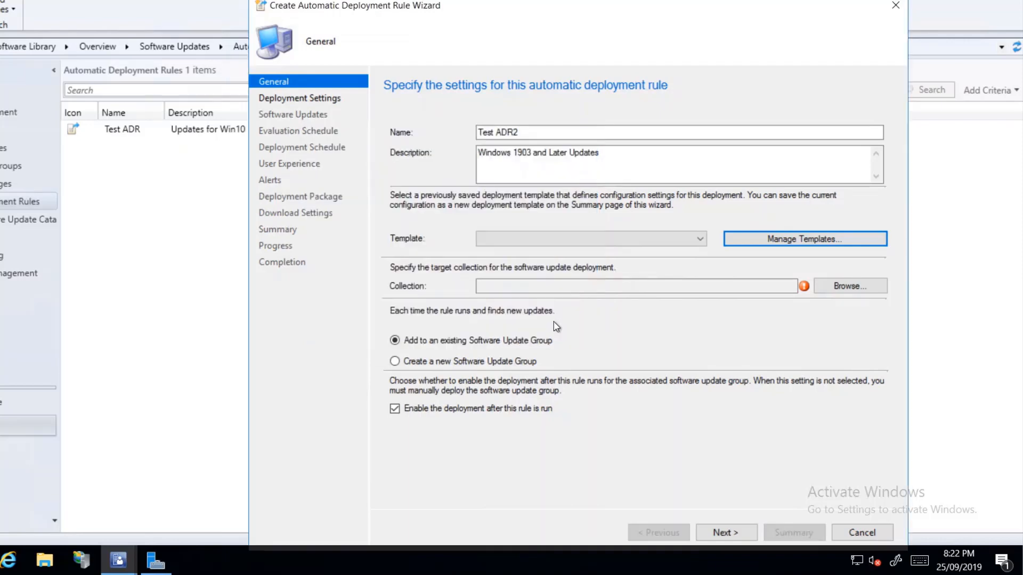
- Target the Teknex Computers device collection, have the rule create a new Software Update Group, and continue to the deployment settings
left_click(503, 287)
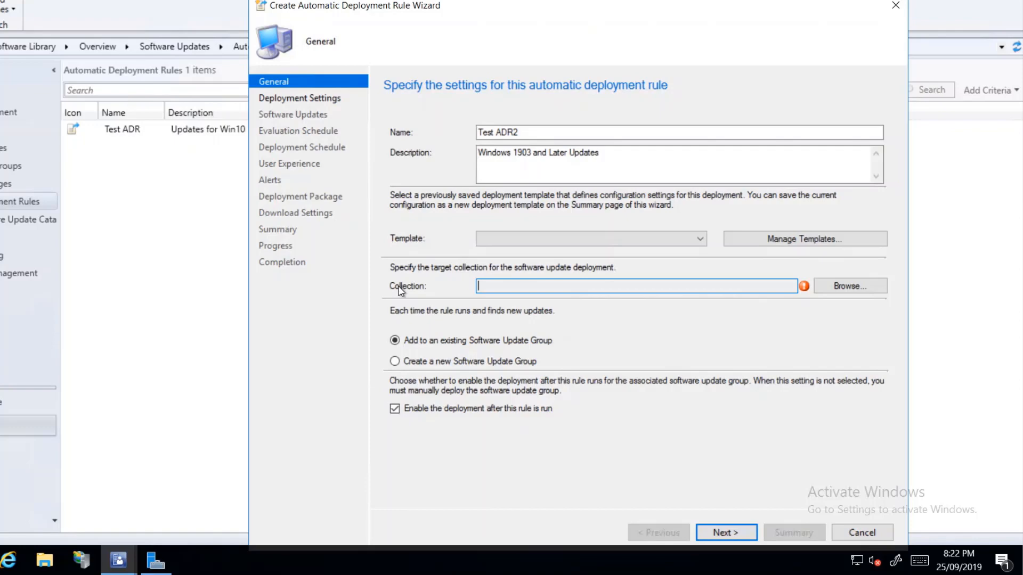
left_click(849, 286)
left_click(464, 184)
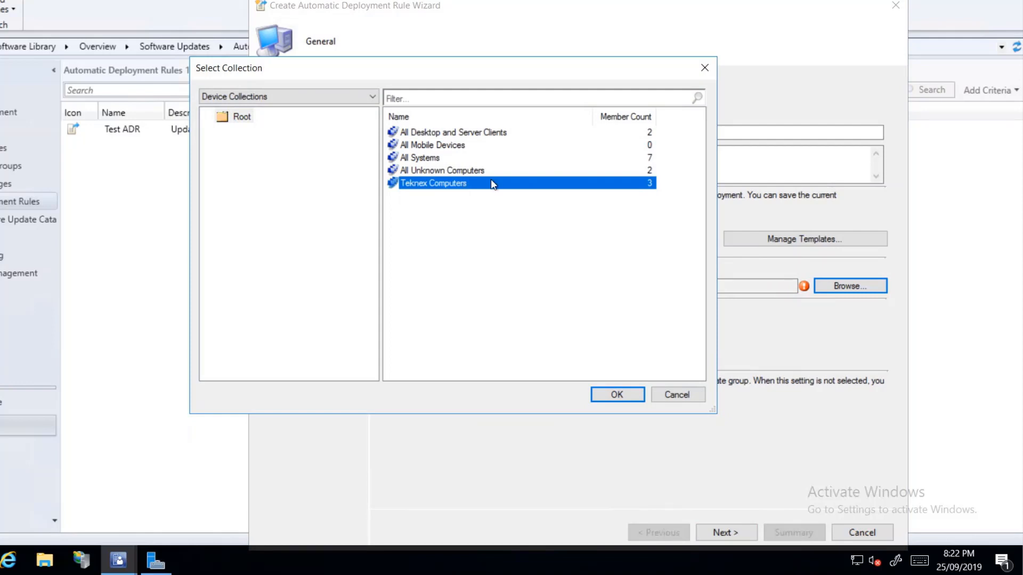
left_click(618, 395)
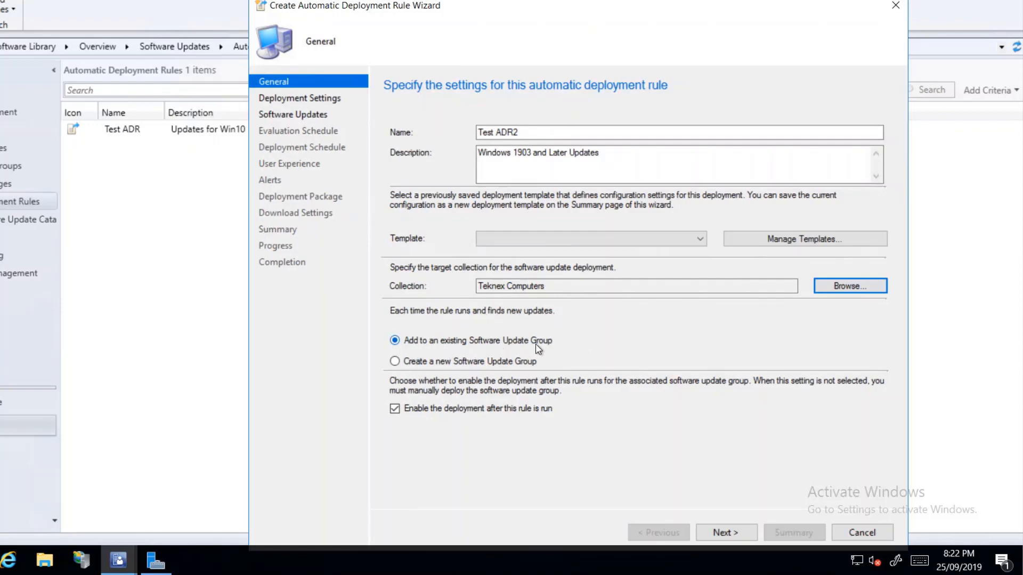
left_click(400, 363)
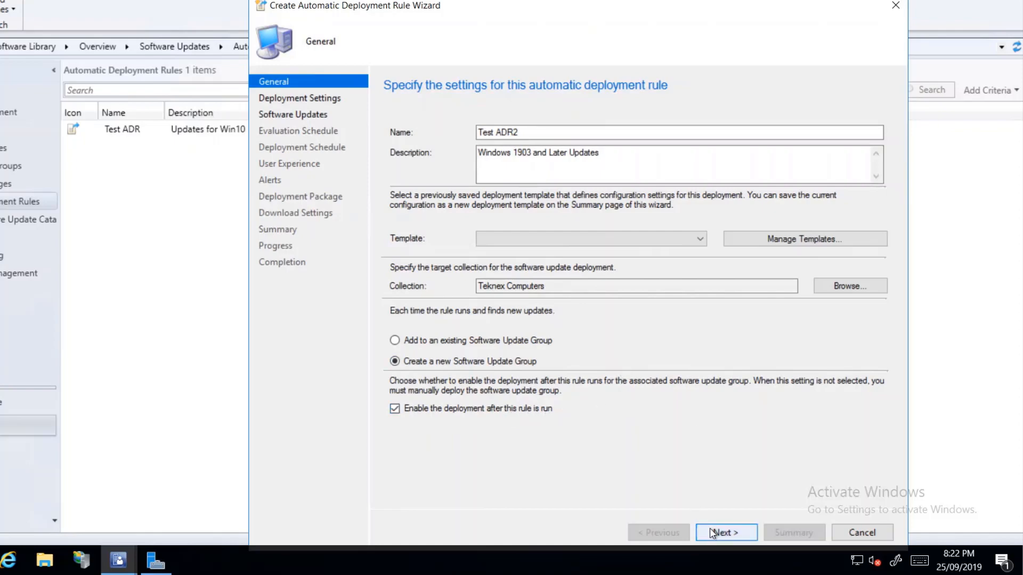
left_click(734, 533)
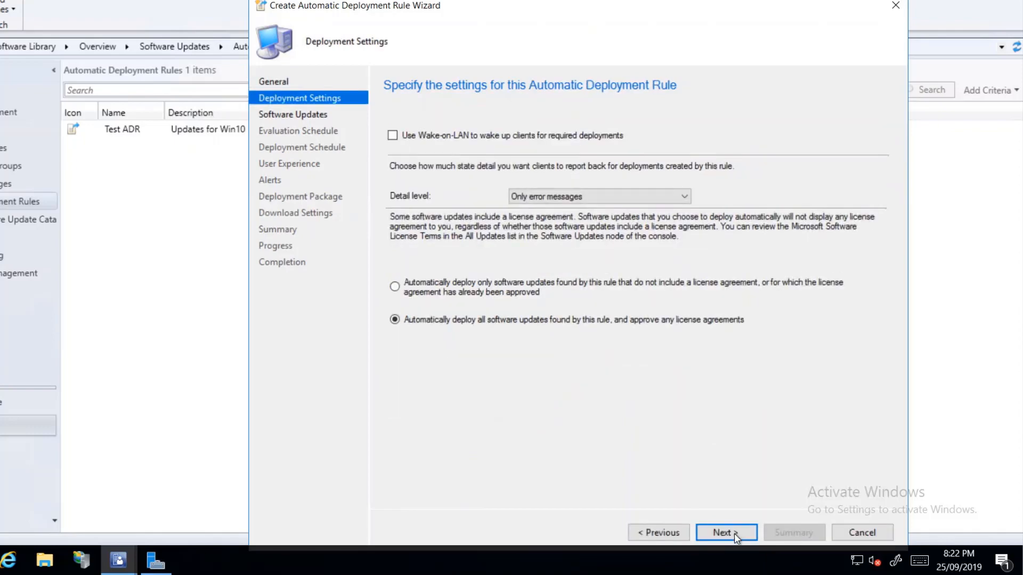
- Enable Wake-on-LAN for required deployments, set the detail level to "Only success and error messages", and continue to the software update filters
left_click(467, 135)
left_click(528, 197)
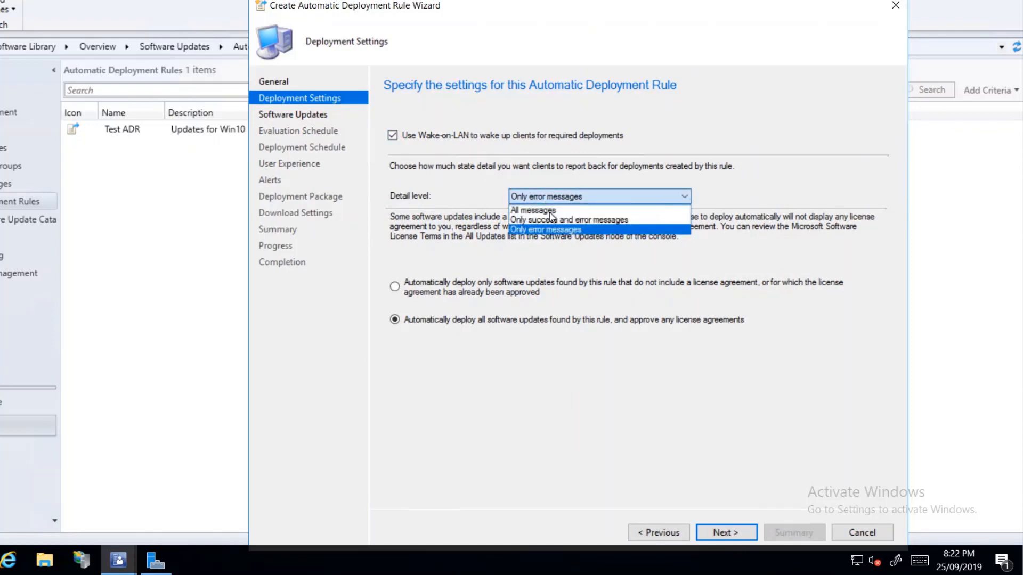
left_click(548, 220)
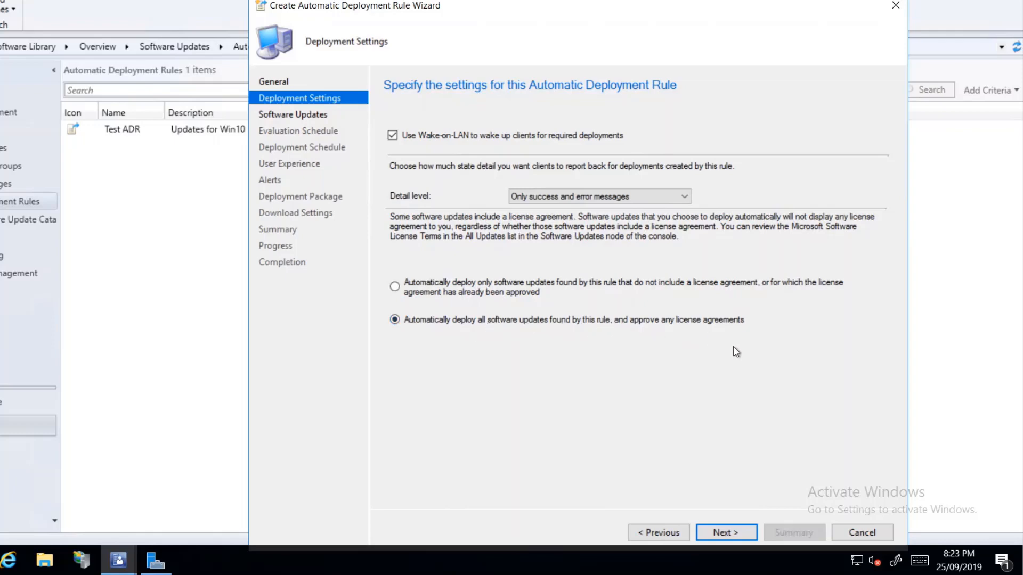
left_click(723, 534)
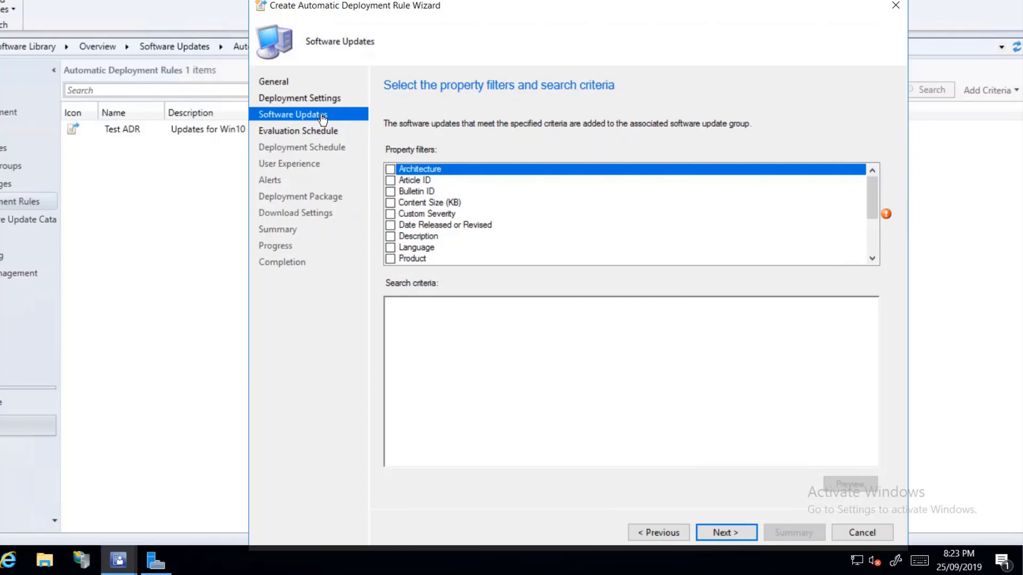
- Add the Product, Language and Superseded property filters to the rule's search criteria
left_click(390, 259)
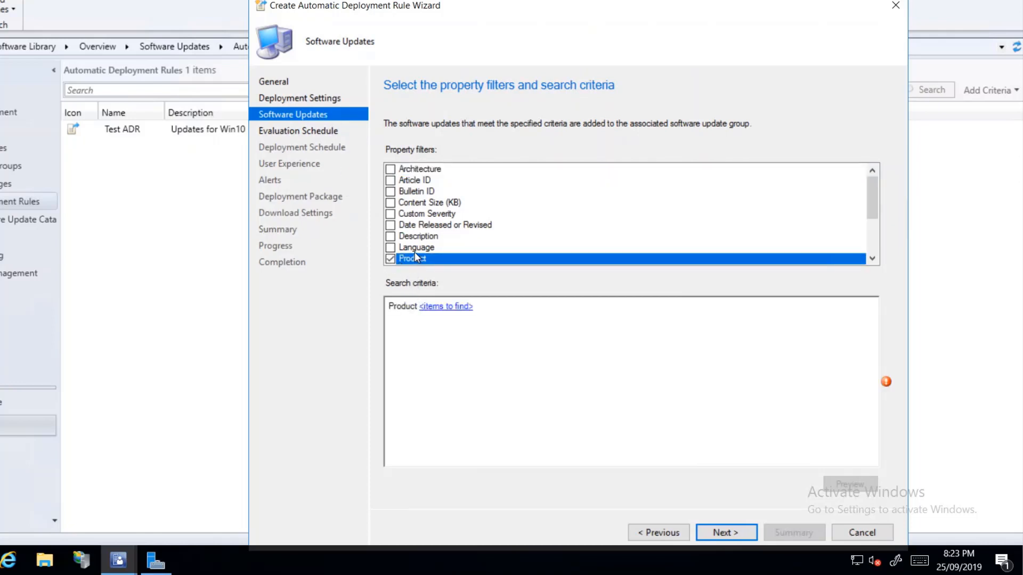
scroll(488, 238, "down", 1)
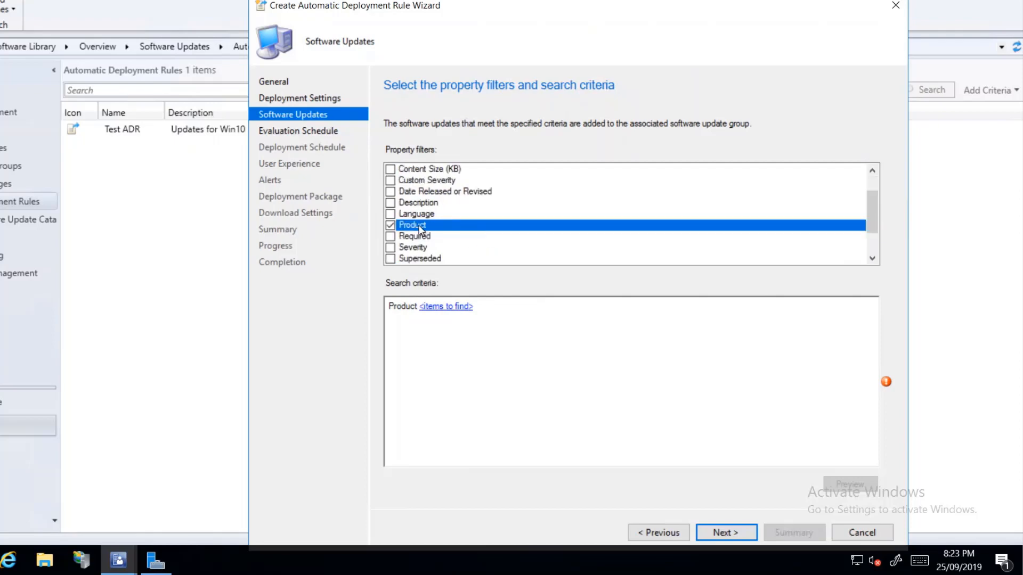
left_click(397, 215)
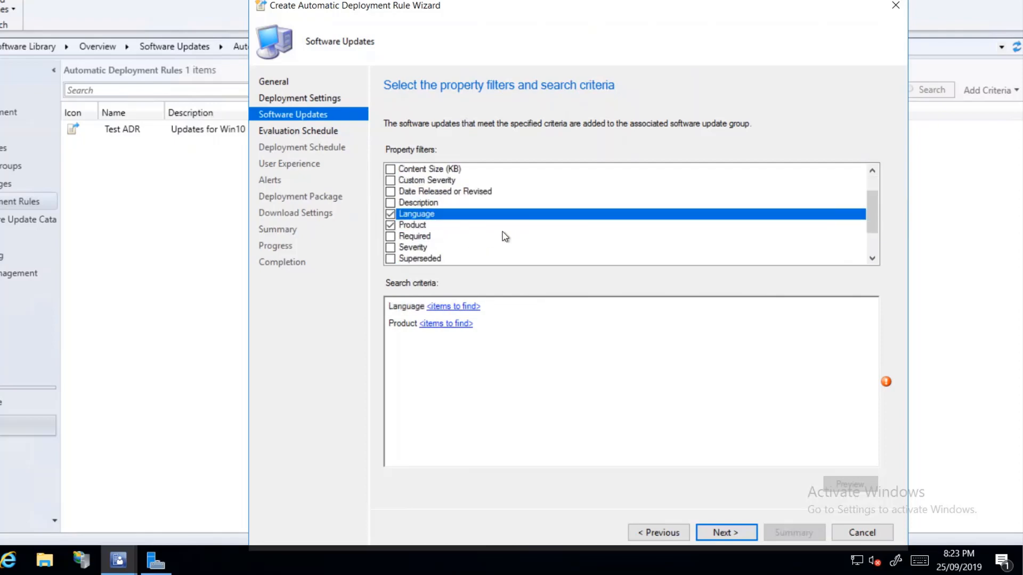
scroll(490, 236, "down", 1)
left_click(391, 214)
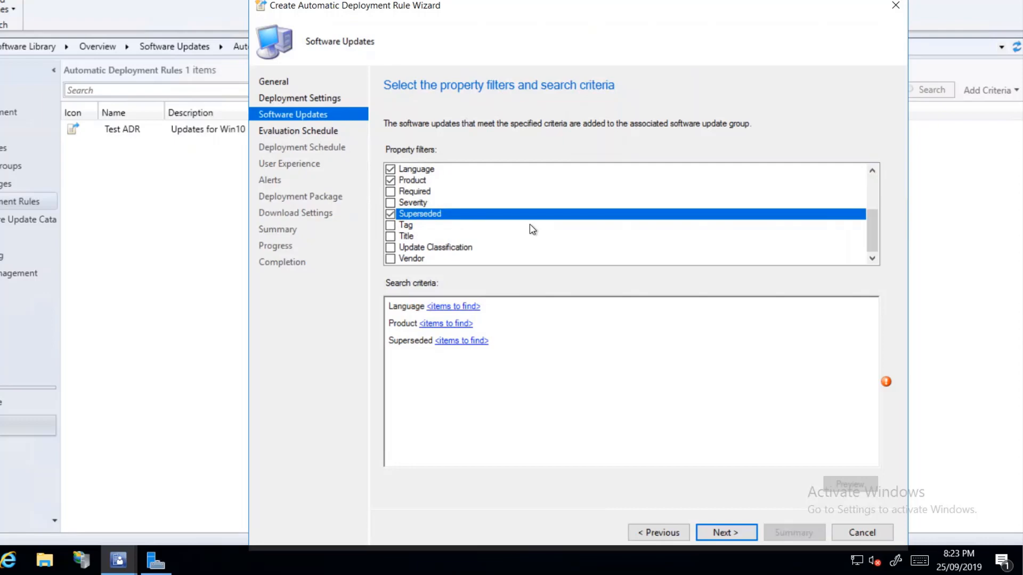
- Set the Language search criterion to English
left_click(458, 308)
left_click(311, 274)
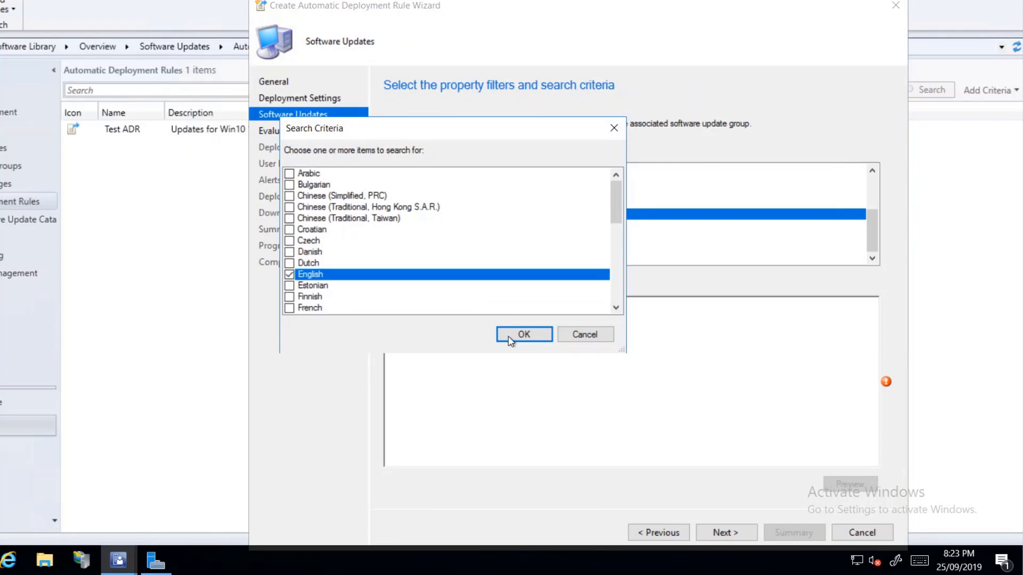
left_click(511, 337)
- Set the Product criterion to "Windows 10, version 1903 and later" and the Superseded criterion to No
left_click(462, 325)
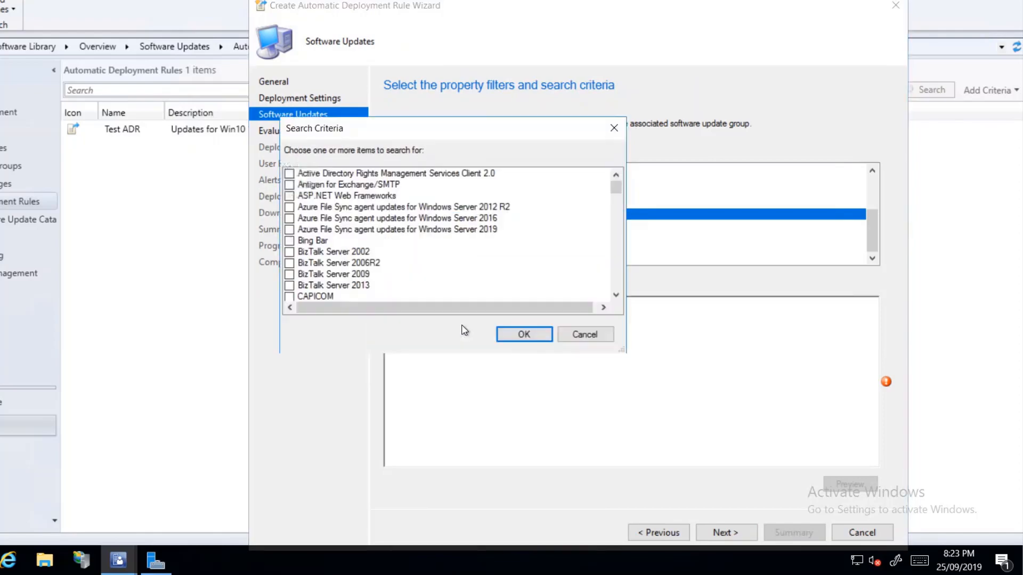
scroll(407, 248, "down", 4)
scroll(408, 248, "down", 9)
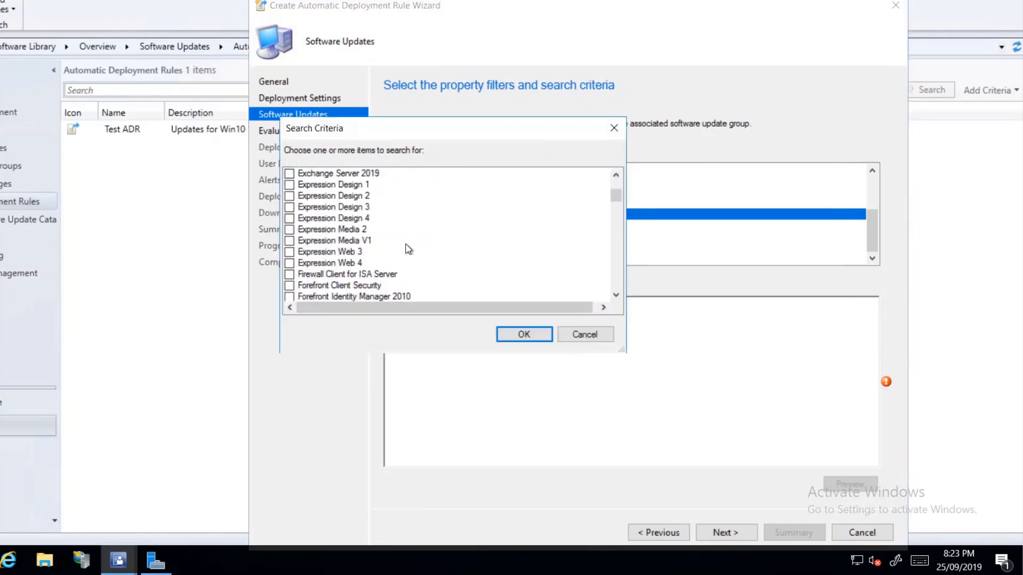
scroll(408, 249, "down", 20)
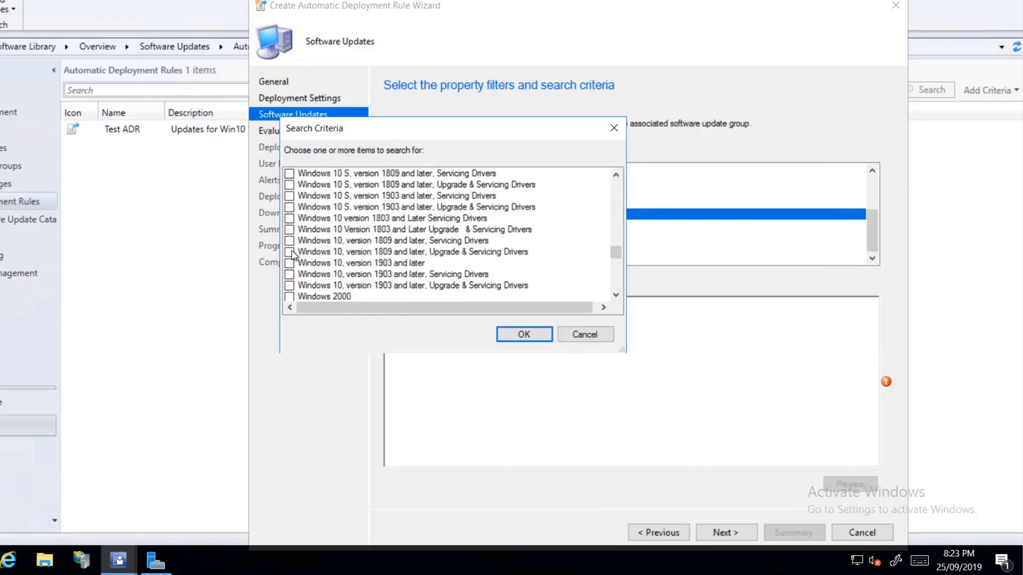
left_click(289, 262)
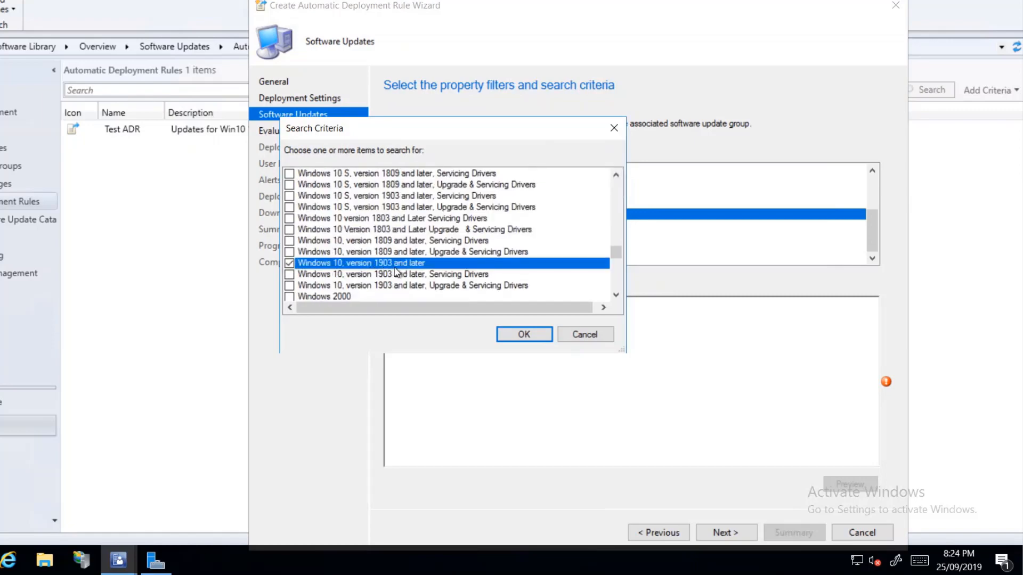
left_click(515, 335)
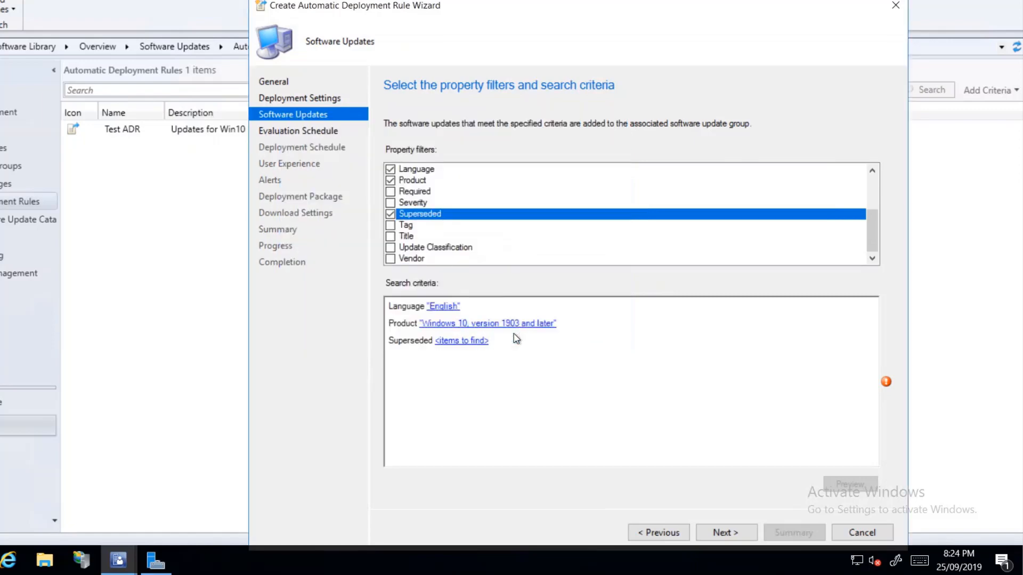
left_click(472, 344)
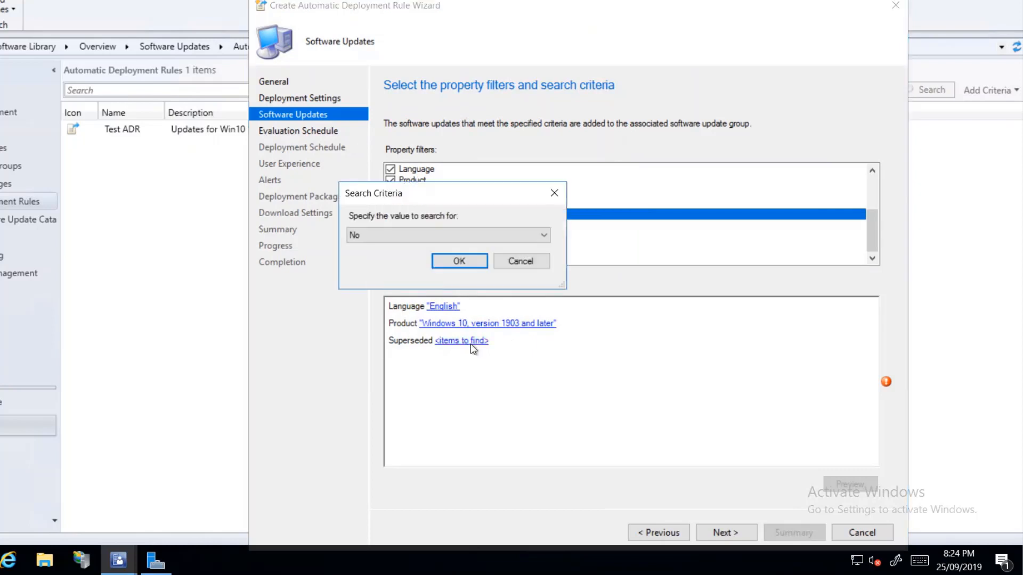
left_click(457, 261)
- Add the Architecture property filter and set its search criterion to x64
scroll(495, 238, "up", 3)
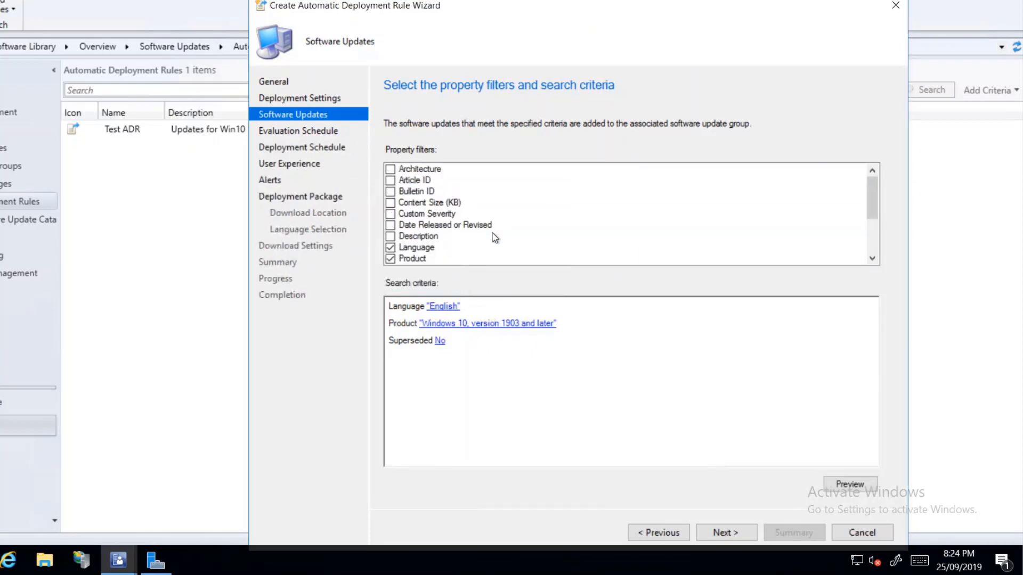
left_click(390, 170)
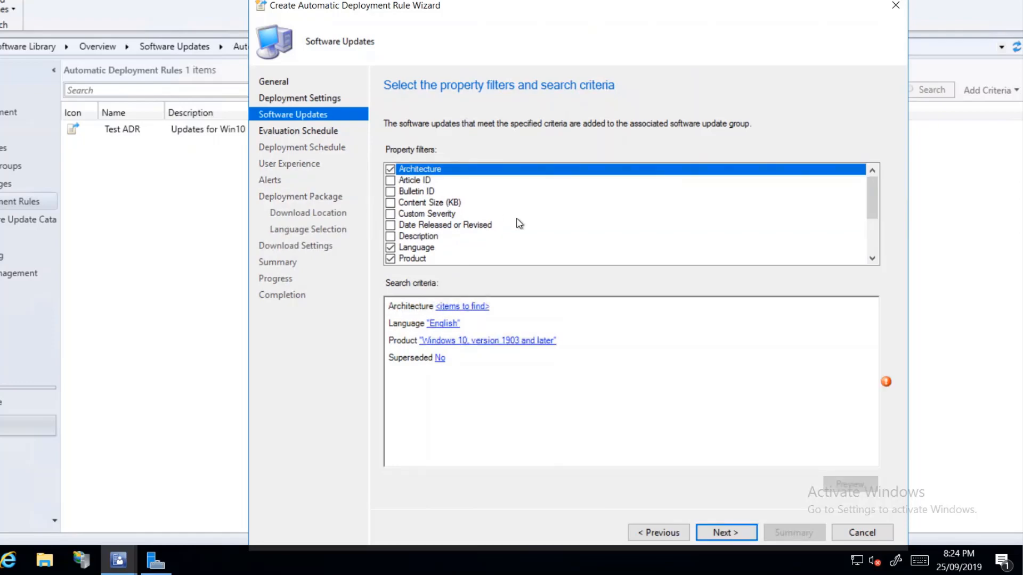
left_click(456, 313)
left_click(289, 196)
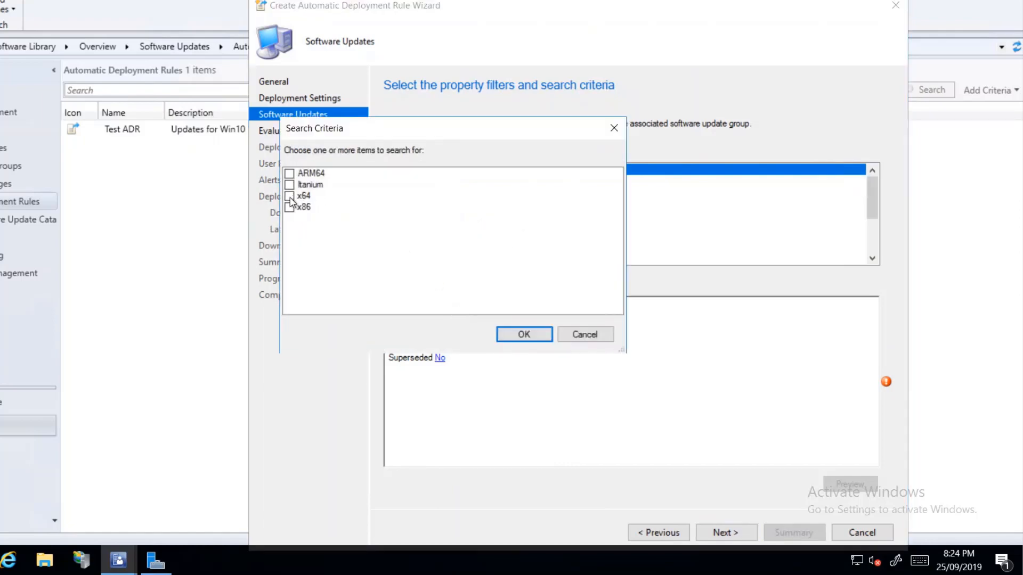
left_click(524, 334)
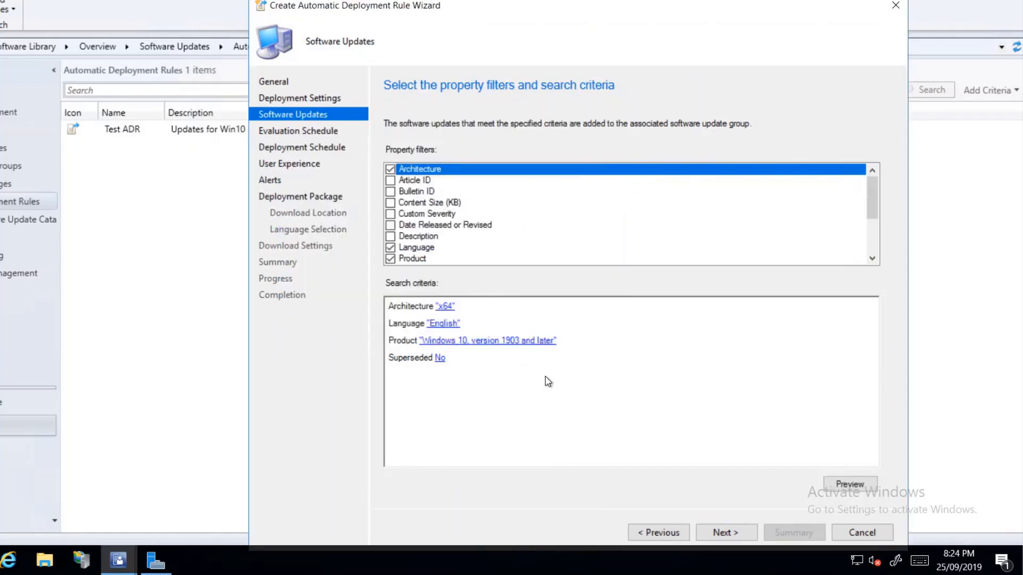
- Preview the updates matching the rule's criteria, widen the Title column to read them, and close the preview
left_click(850, 484)
left_click_drag(314, 115, 448, 115)
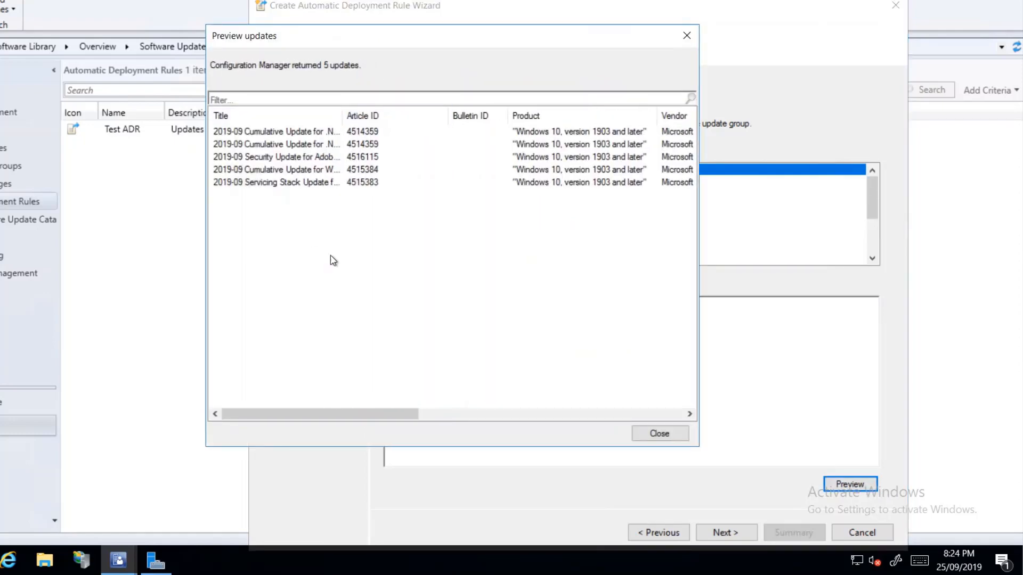
left_click(672, 438)
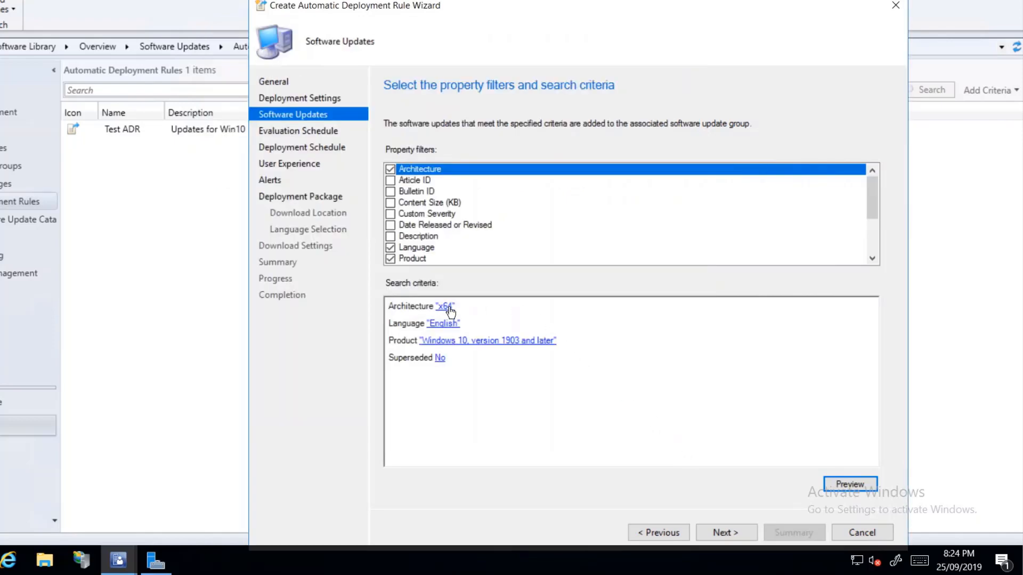
- Set the Superseded criterion to Yes and preview the matching updates again
left_click(440, 359)
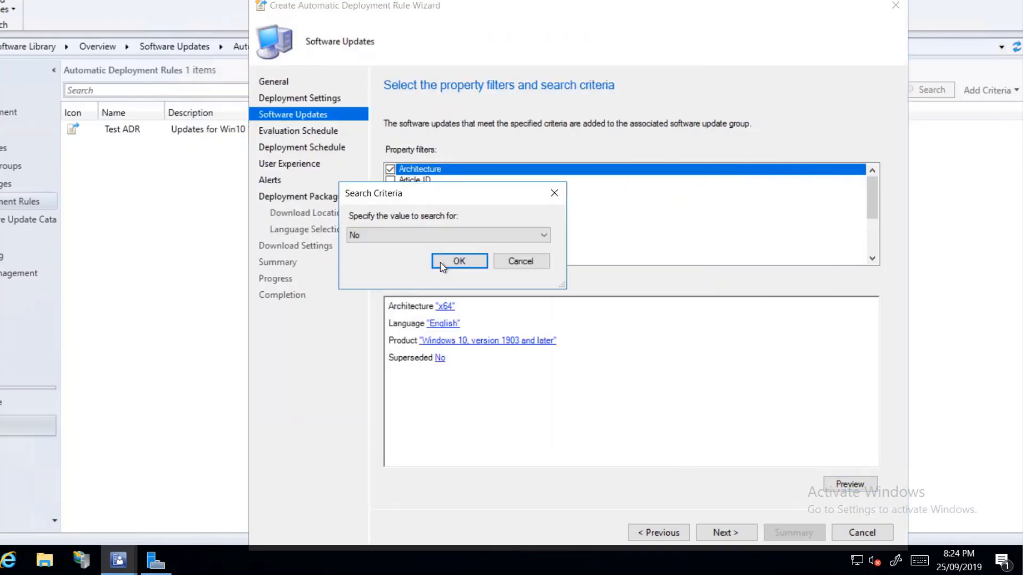
left_click(439, 235)
left_click(393, 257)
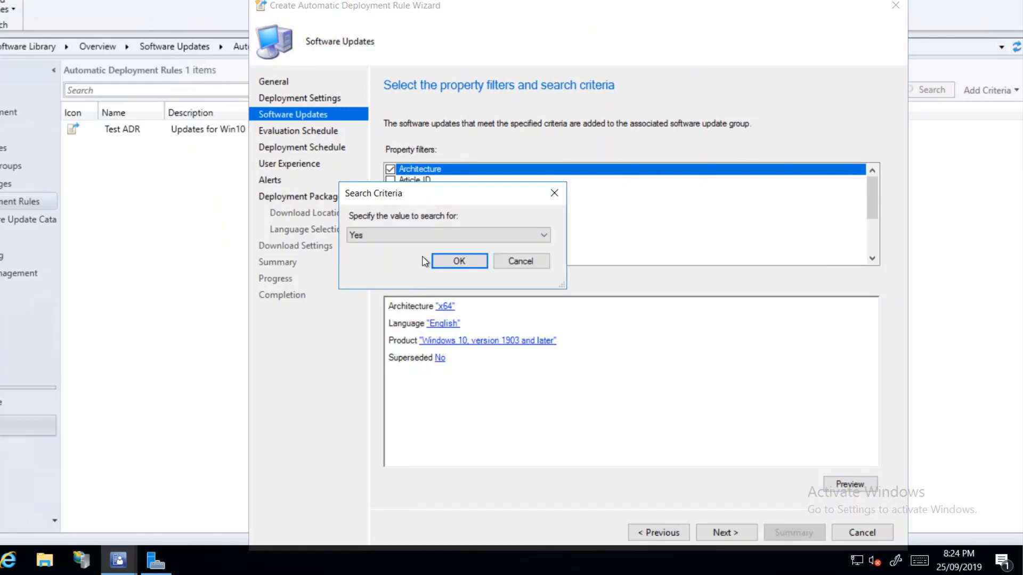
left_click(469, 264)
left_click(847, 484)
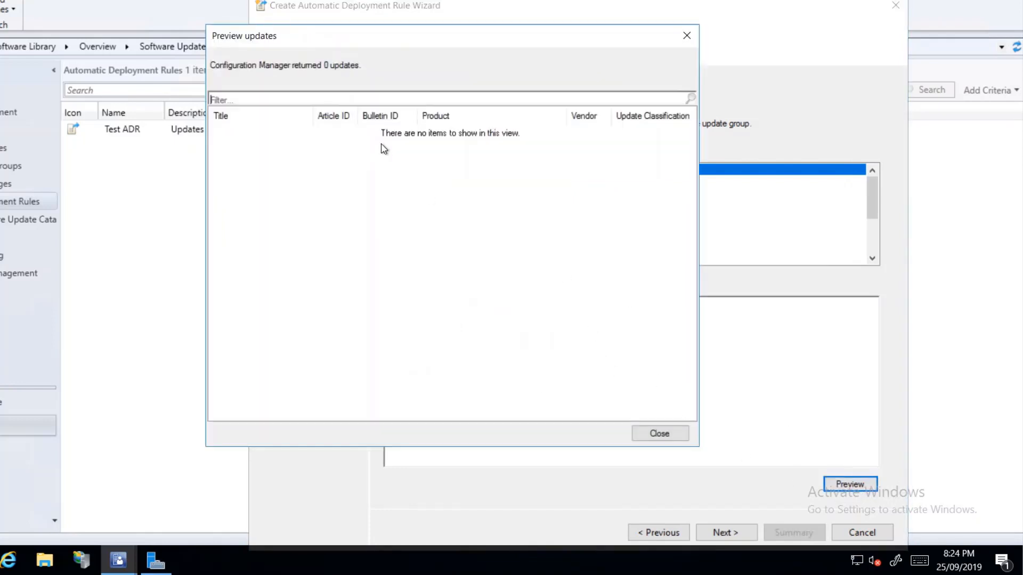
- Close the update preview and set the Superseded criterion to No
left_click(658, 433)
left_click(441, 359)
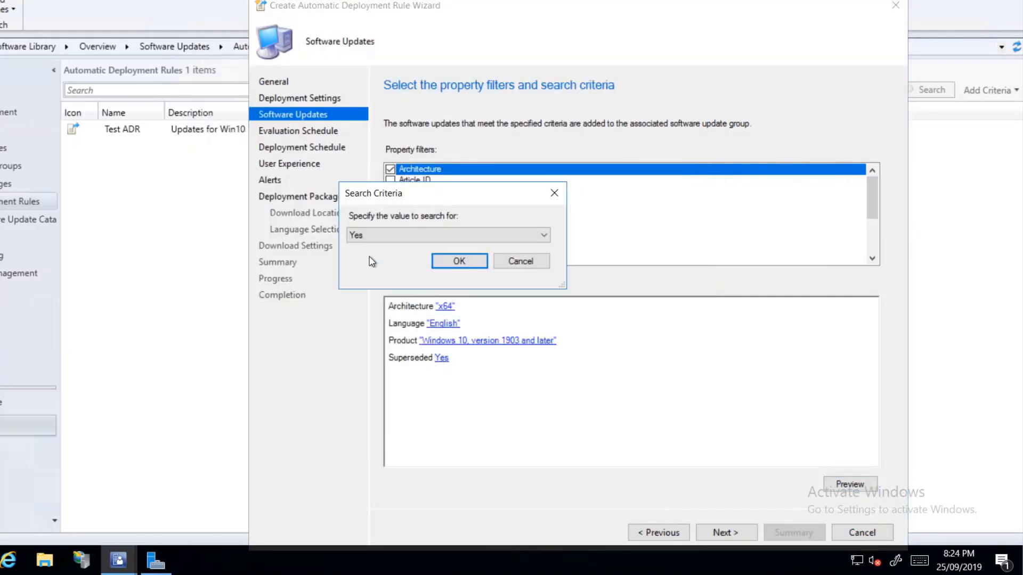
left_click(381, 237)
left_click(367, 250)
left_click(436, 262)
- Preview the updates matching the non-superseded criteria, widen the Title column to read them, and close the preview
left_click(847, 483)
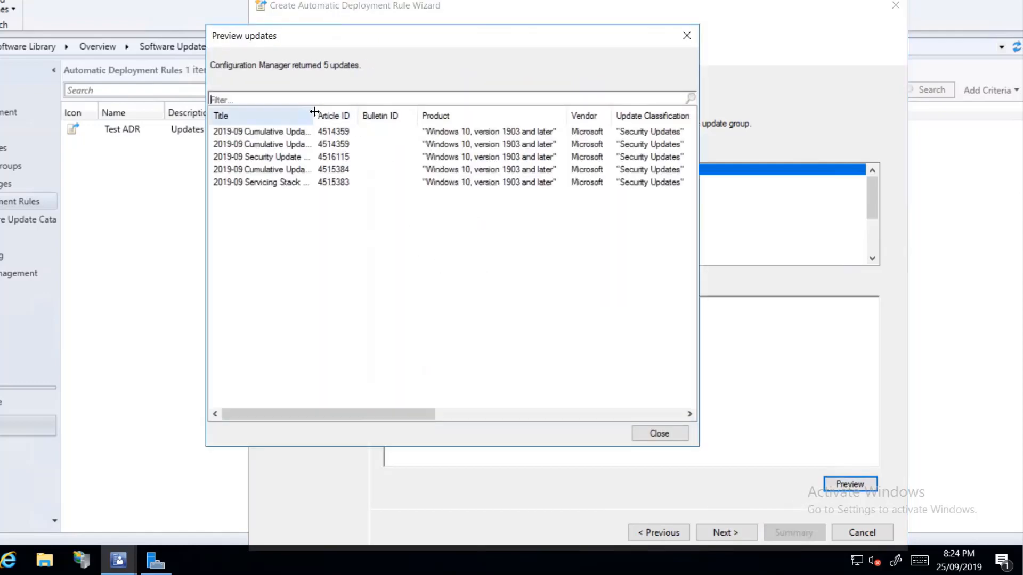
left_click_drag(314, 112, 390, 111)
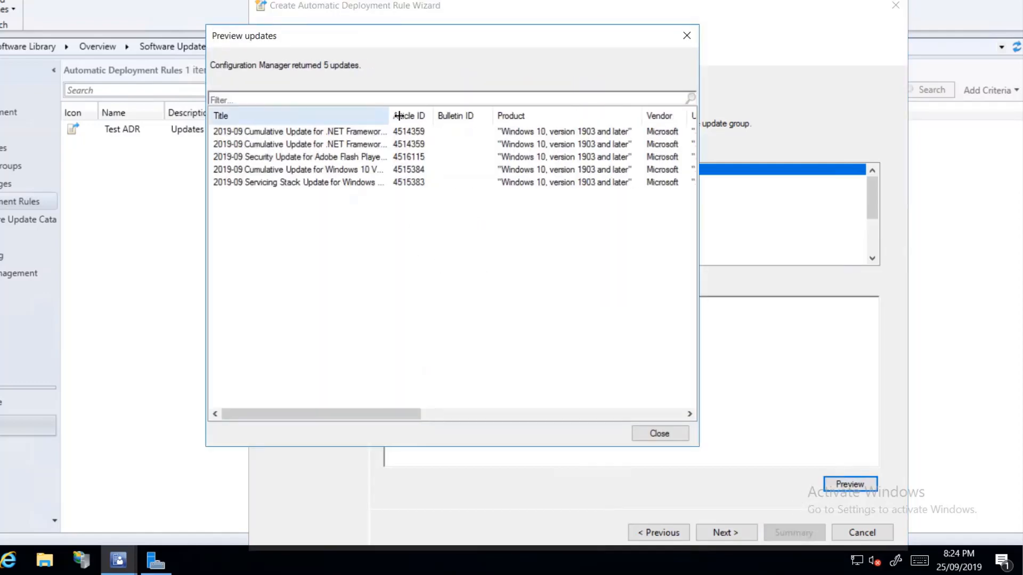
left_click(659, 434)
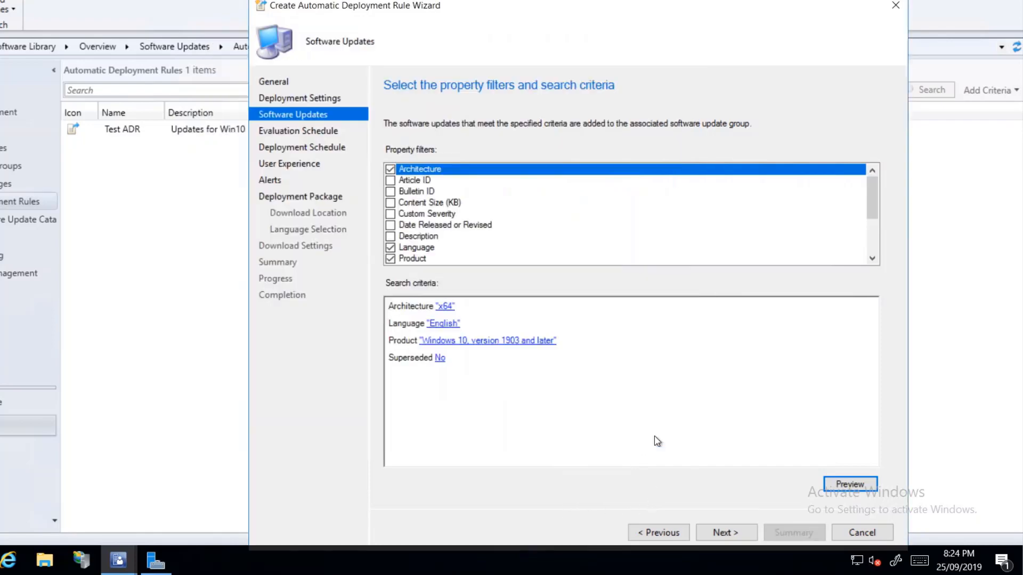
- On the evaluation schedule page, have the rule run after any software update point synchronization
left_click(743, 534)
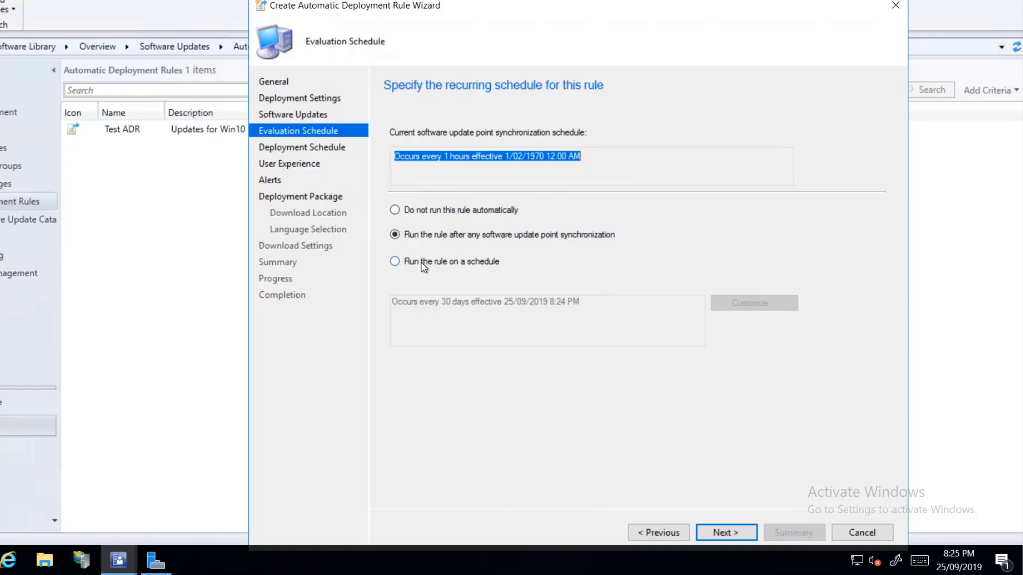
left_click(436, 264)
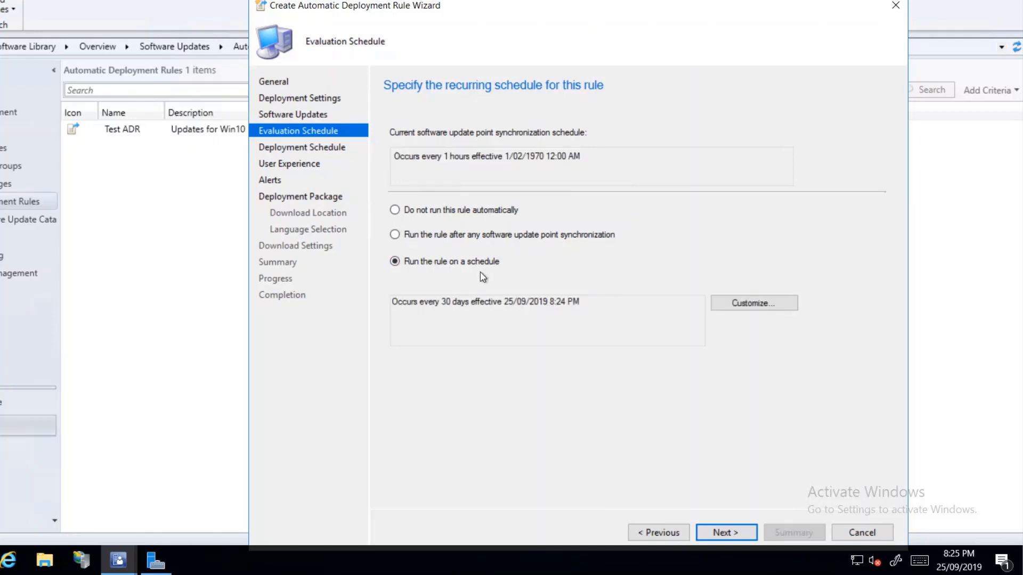
left_click(485, 237)
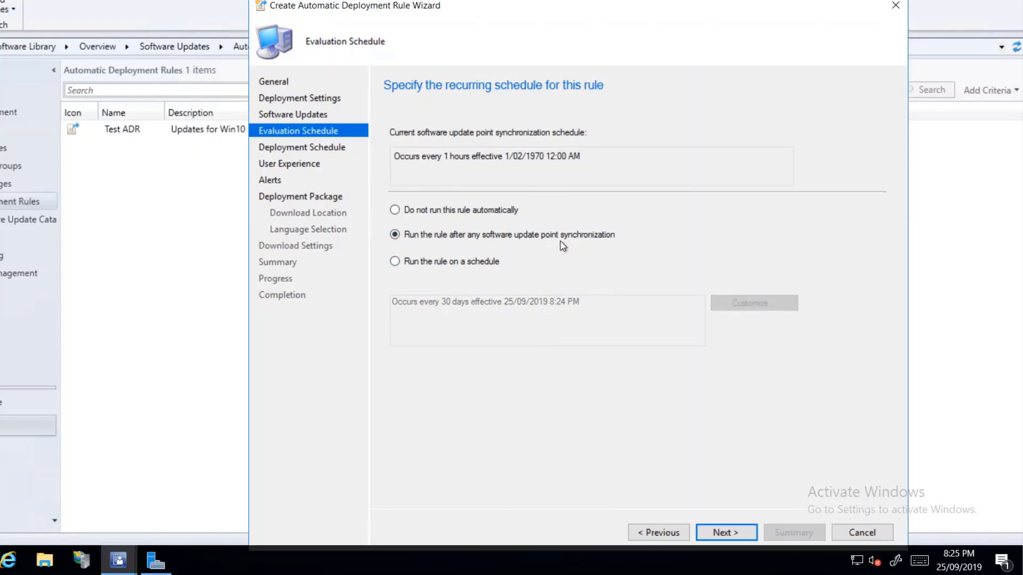
- In the deployment schedule, set the installation deadline to As soon as possible
left_click(739, 534)
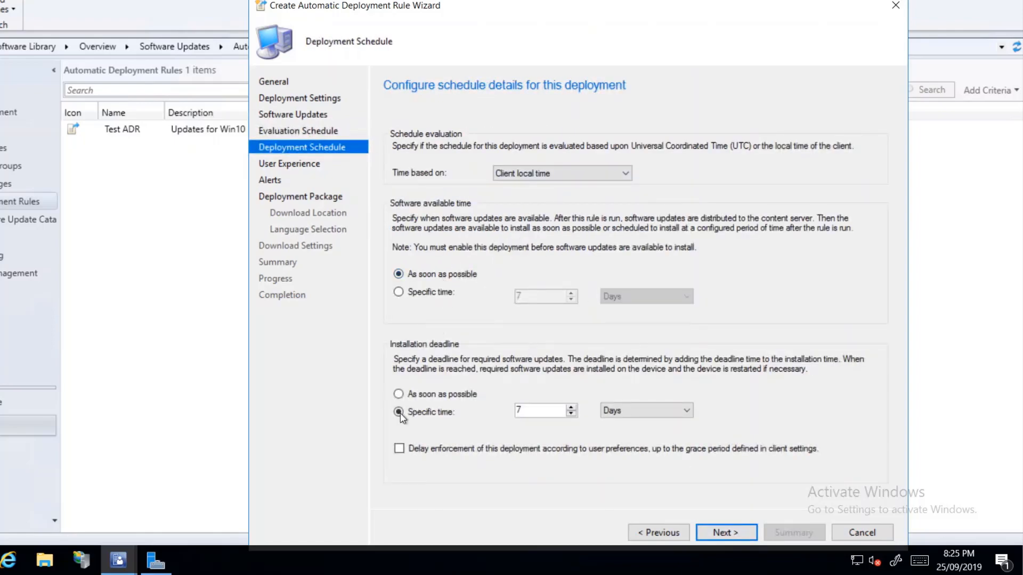
left_click(420, 395)
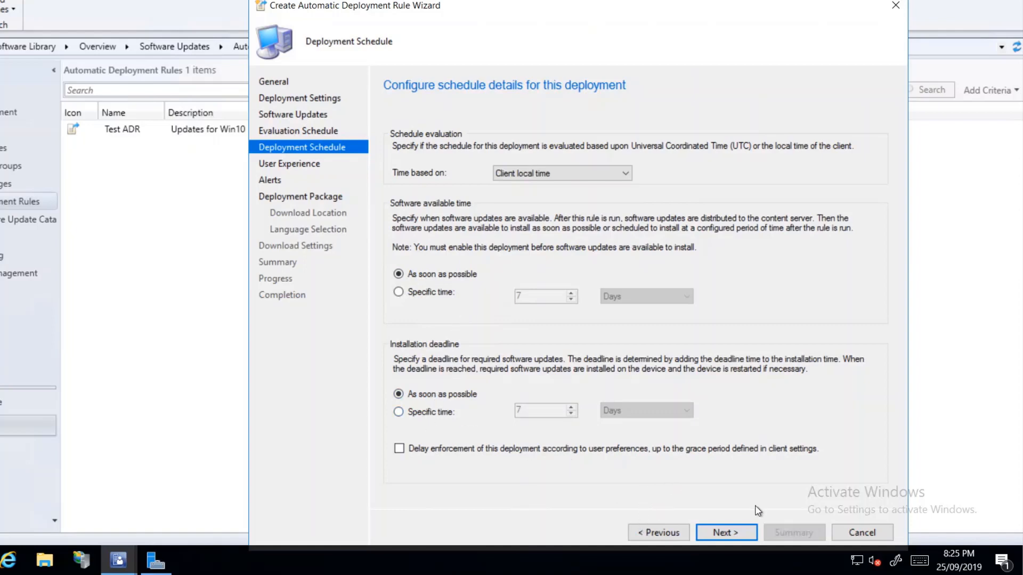
left_click(736, 533)
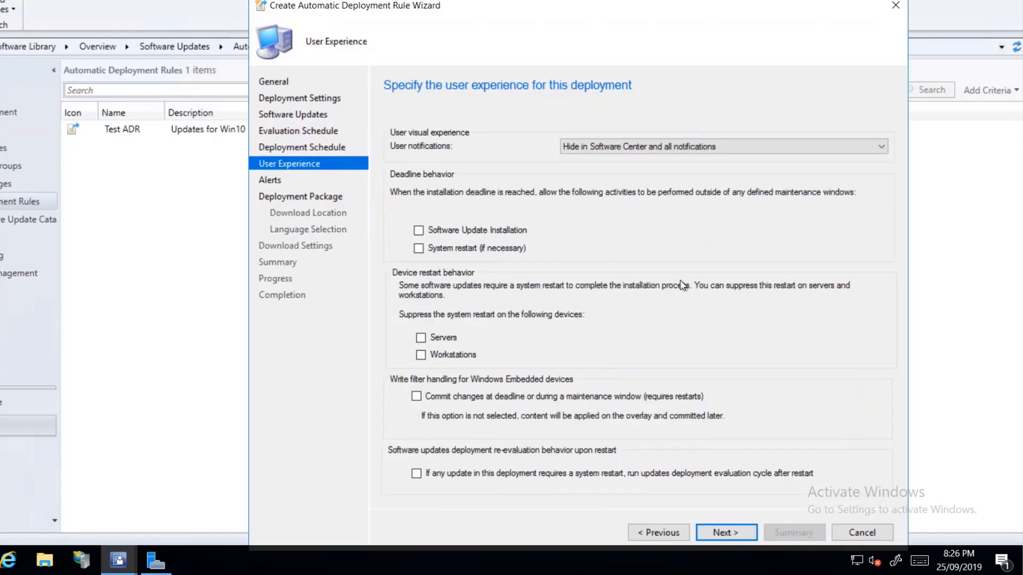
- Set user notifications to "Display in Software Center and show all notifications" and allow update installation and system restart outside maintenance windows
left_click(608, 150)
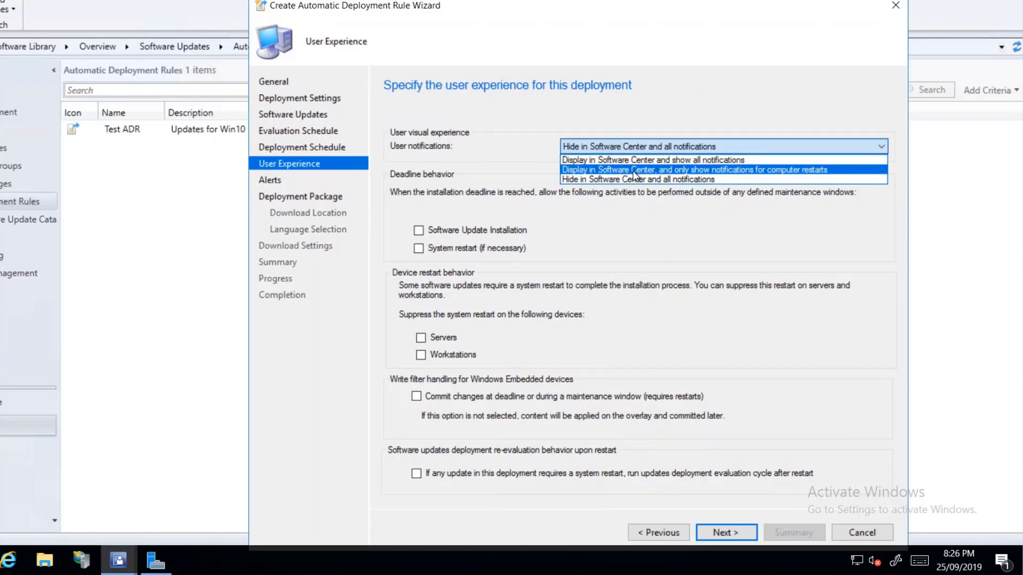
left_click(645, 161)
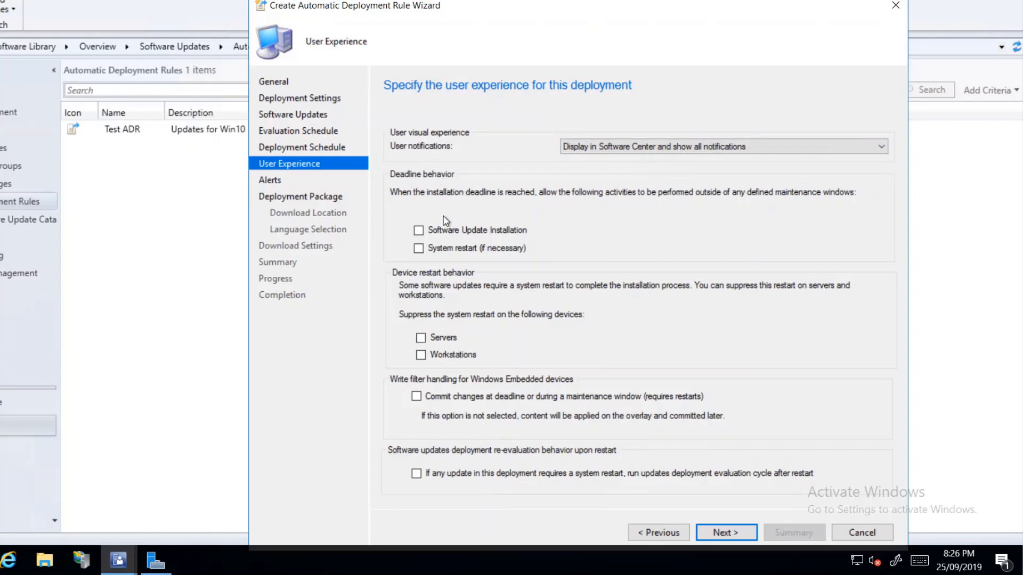
left_click(441, 232)
left_click(470, 249)
- Enable committing changes at the deadline or during a maintenance window, and the updates deployment evaluation cycle after a restart
left_click(418, 399)
left_click(427, 478)
left_click(751, 537)
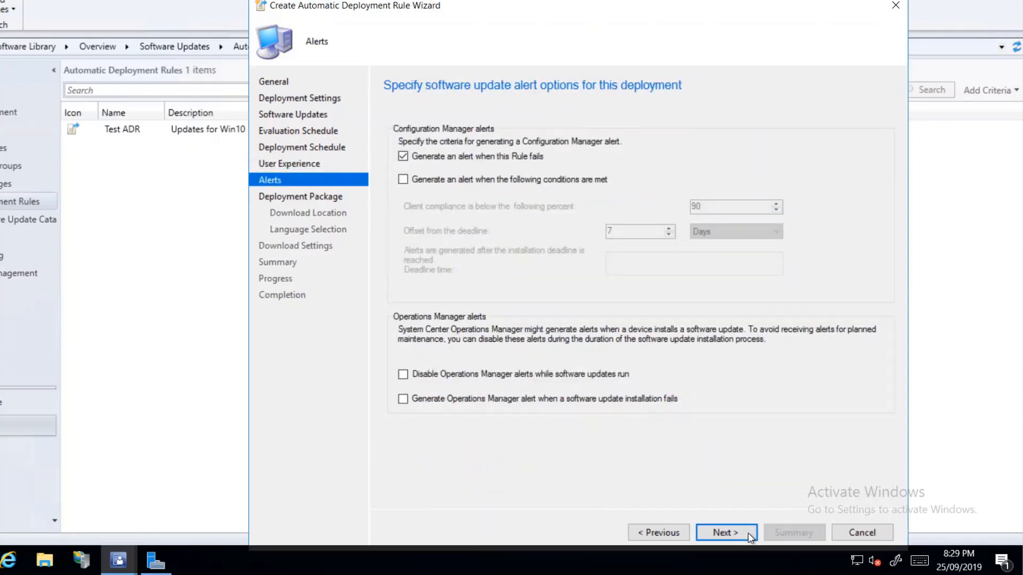
- Keep the default alert options and create a new deployment package named "Test ADR2 Package"
left_click(744, 532)
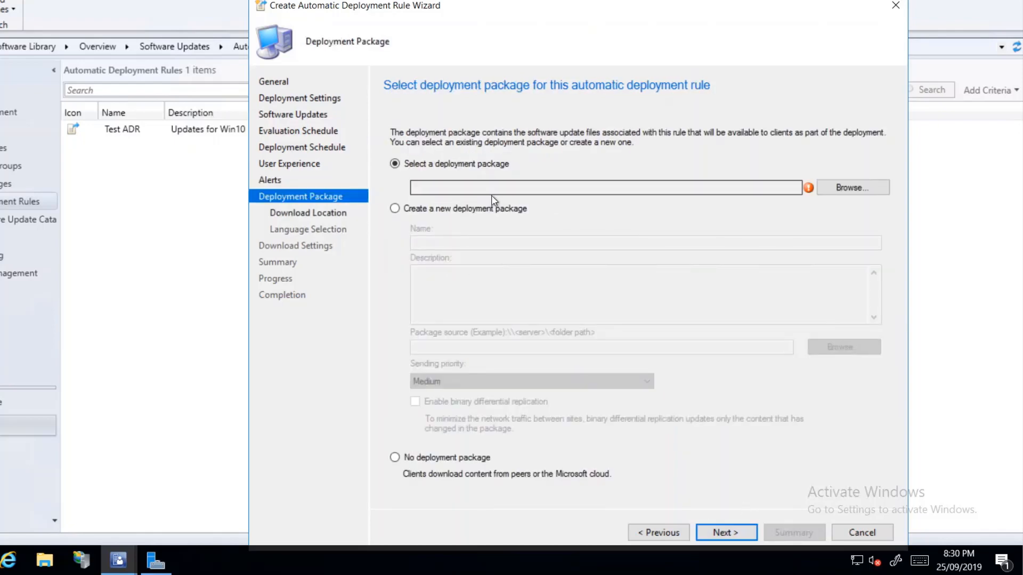
left_click(494, 210)
left_click(491, 242)
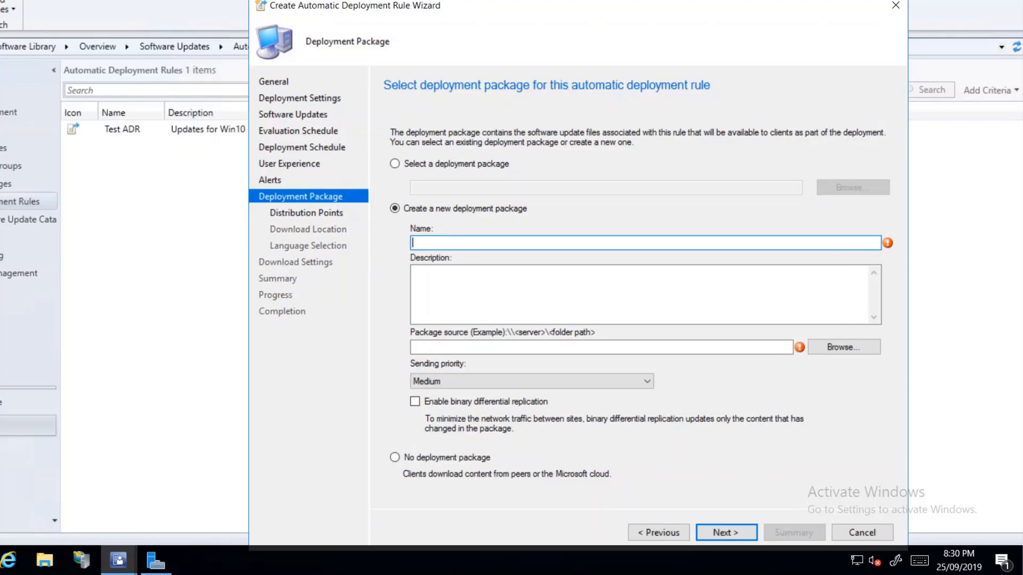
type("Test ADR2 Package")
key("Tab")
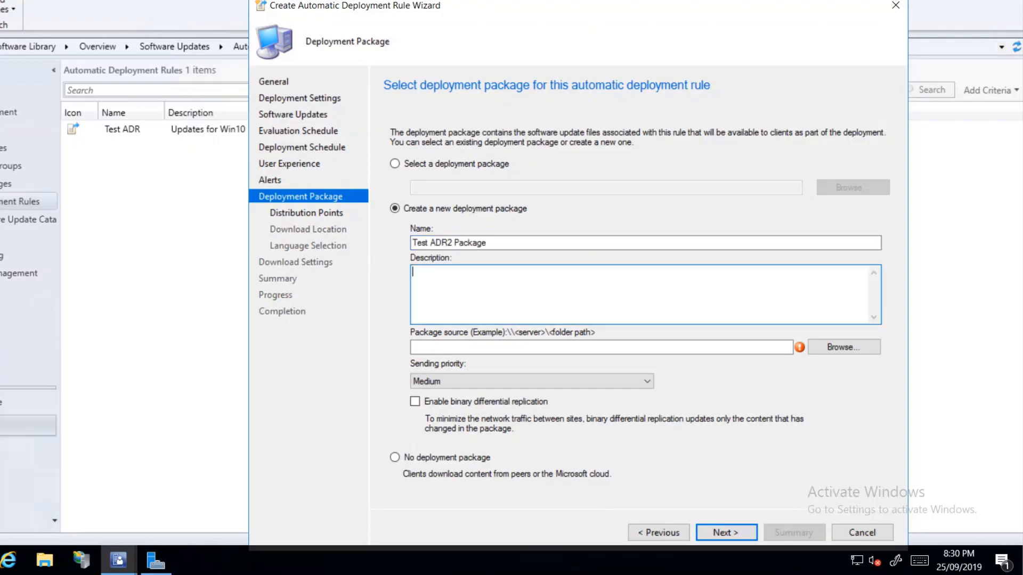
- Browse for the package source and create the folder "Windows 10 Updates03" in \\teknex-dc01\applications\Updates
left_click(470, 348)
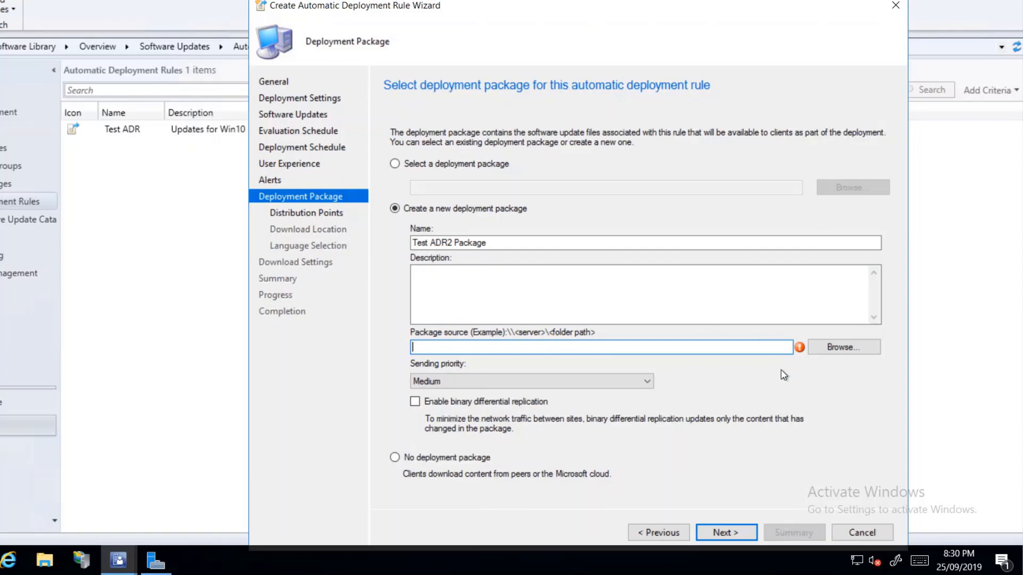
left_click(853, 347)
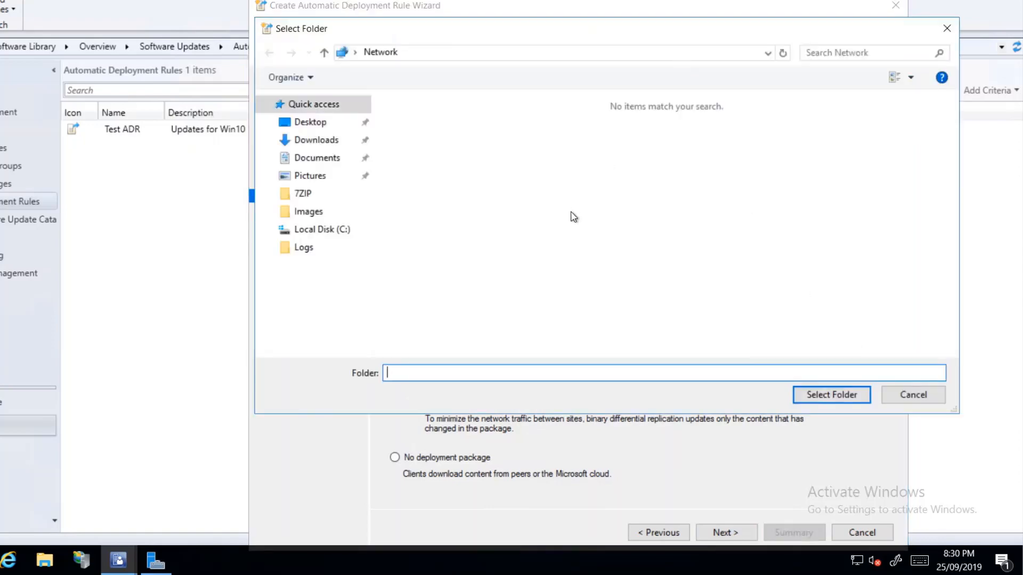
left_click(767, 53)
left_click(489, 74)
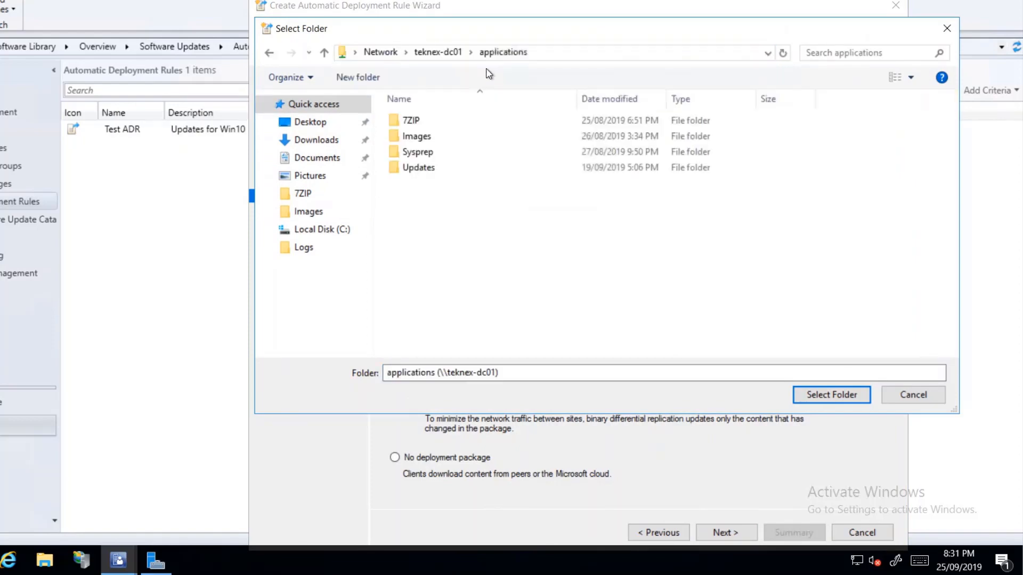
double_click(440, 171)
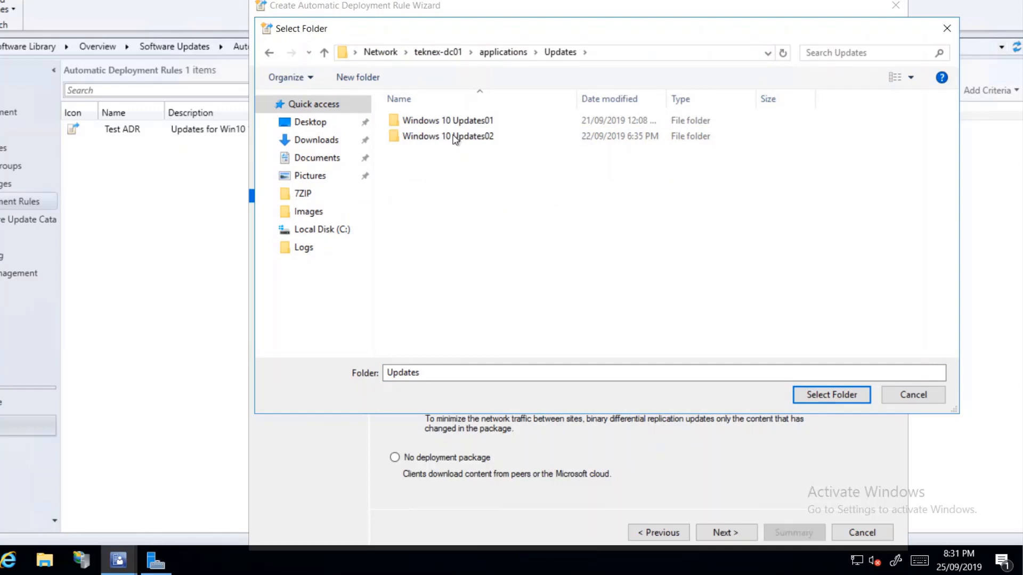
left_click(361, 74)
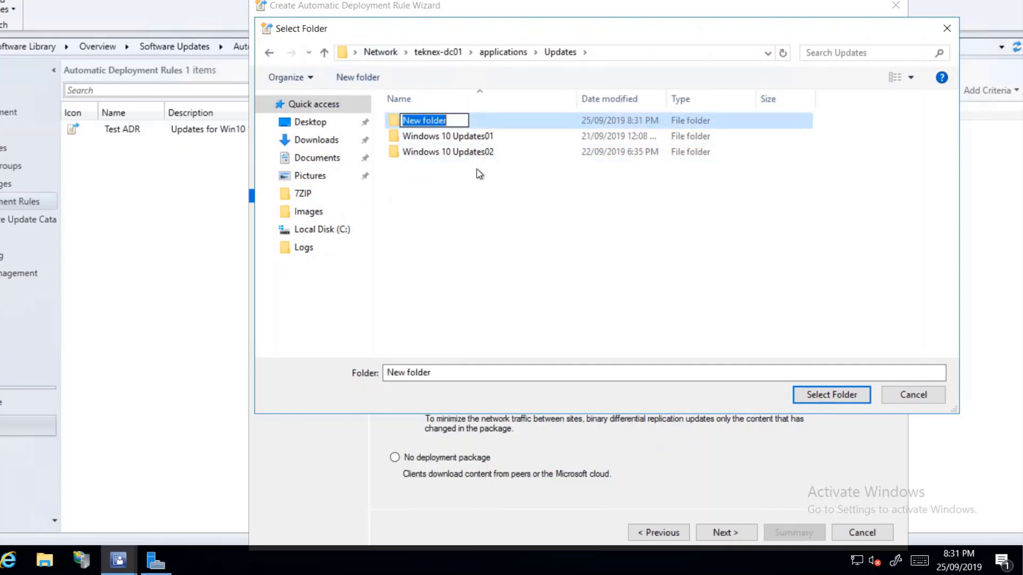
type("Windows 10 Updates03")
key("Return")
- Select the "Windows 10 Updates03" folder as the package source and set the sending priority to High
double_click(487, 154)
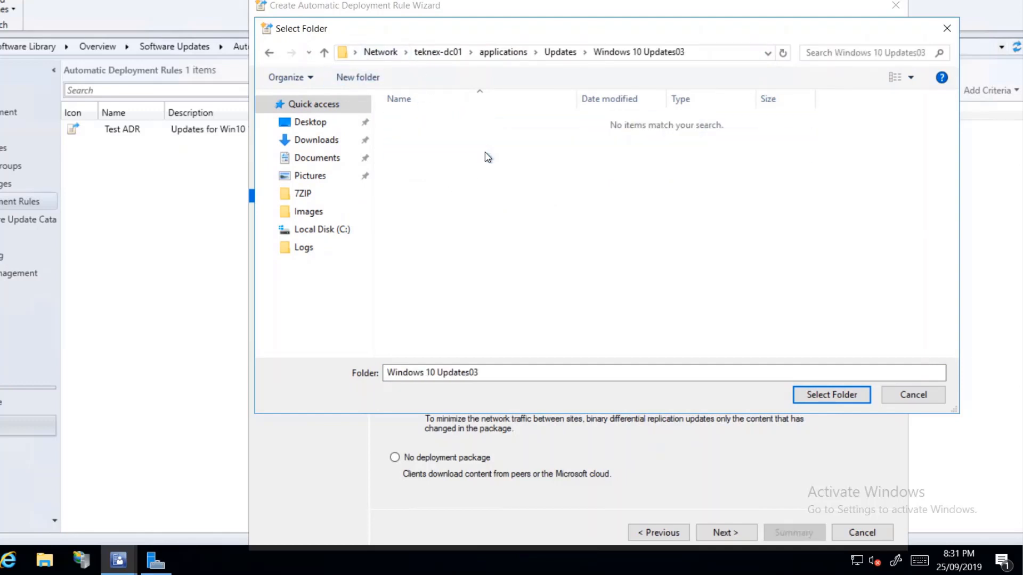
left_click(838, 395)
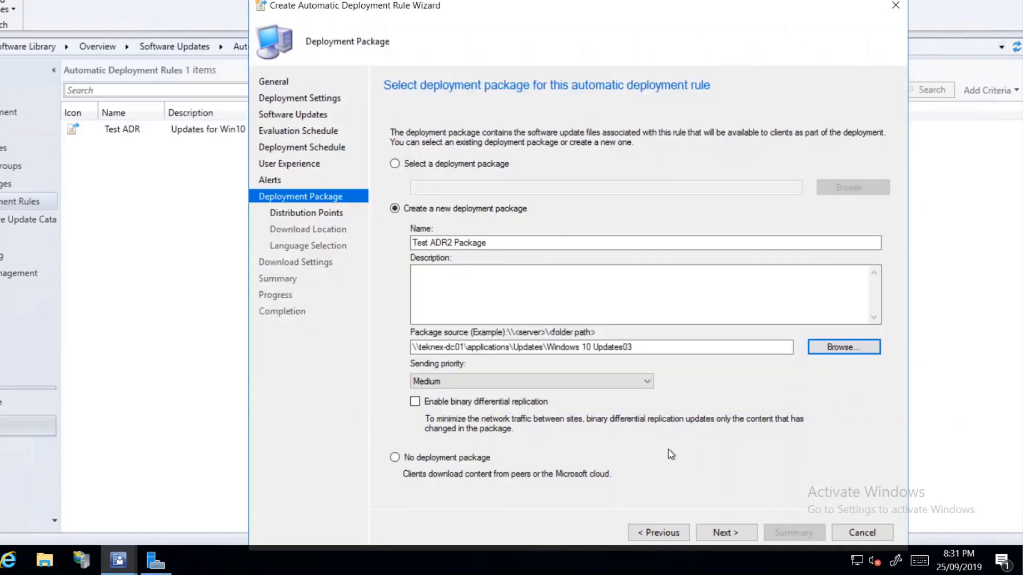
left_click(449, 382)
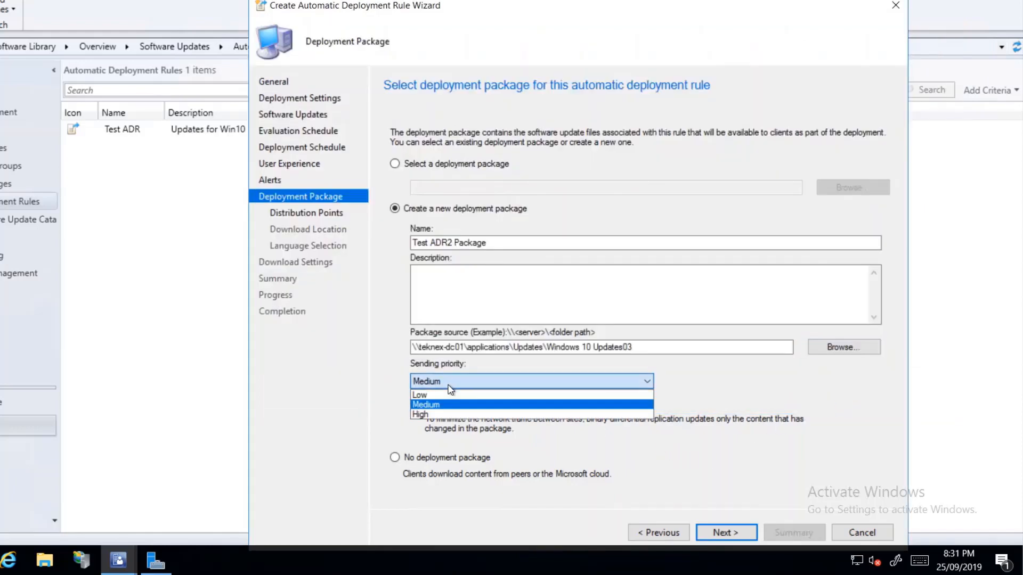
left_click(450, 414)
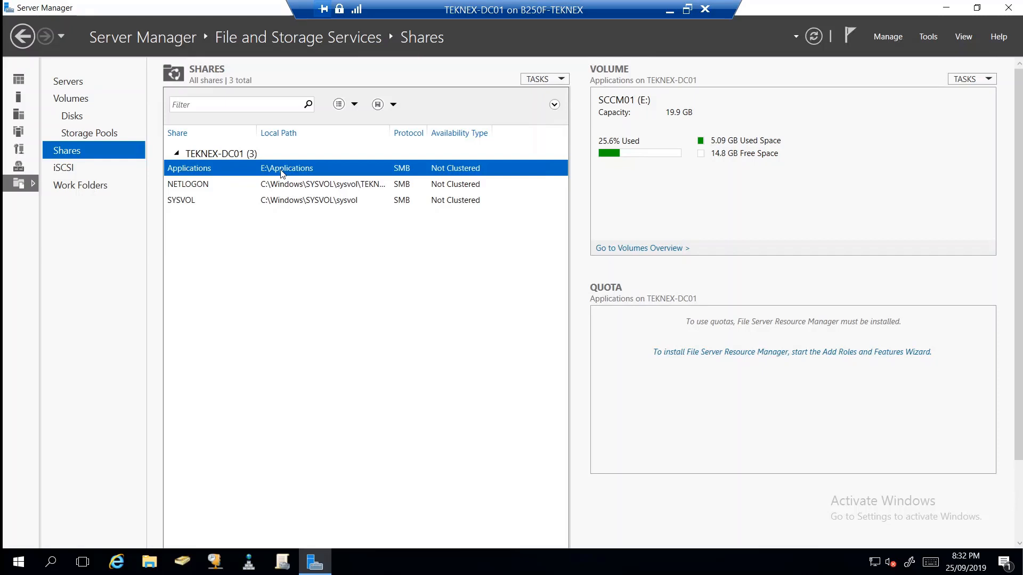
- In Server Manager on TEKNEX-DC01, open the Applications share's properties and its advanced security settings
right_click(285, 172)
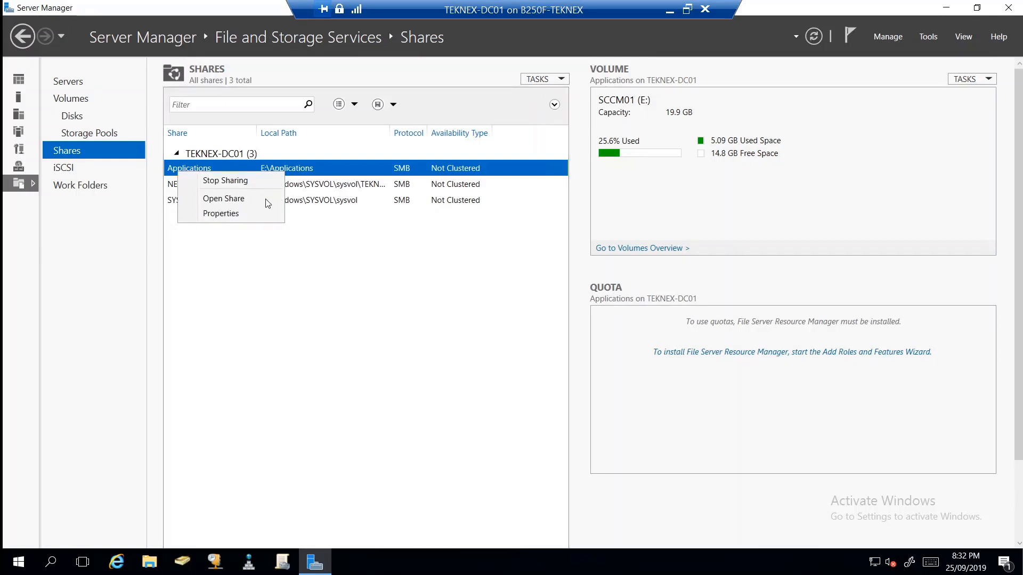
left_click(254, 213)
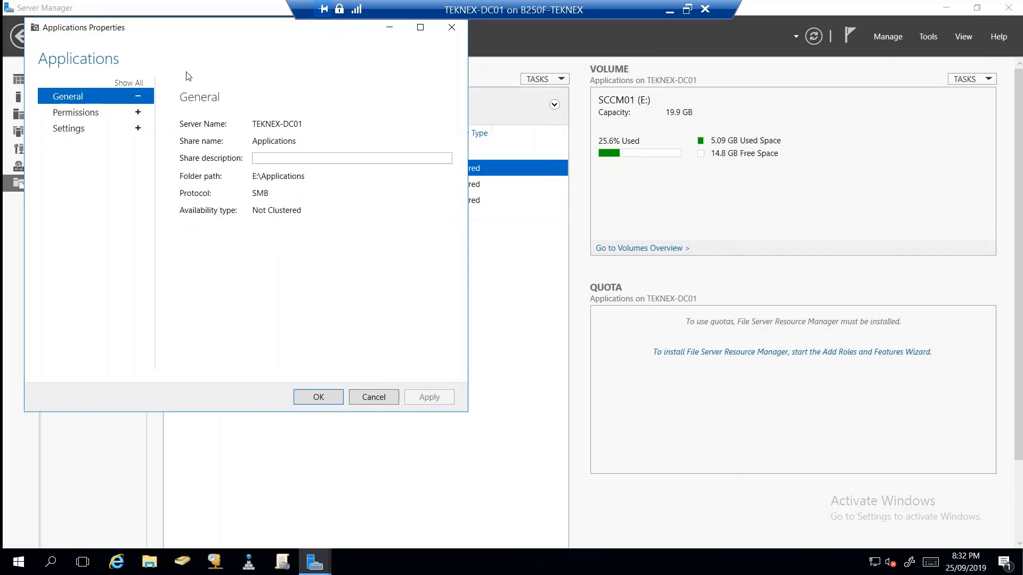
left_click_drag(169, 31, 428, 100)
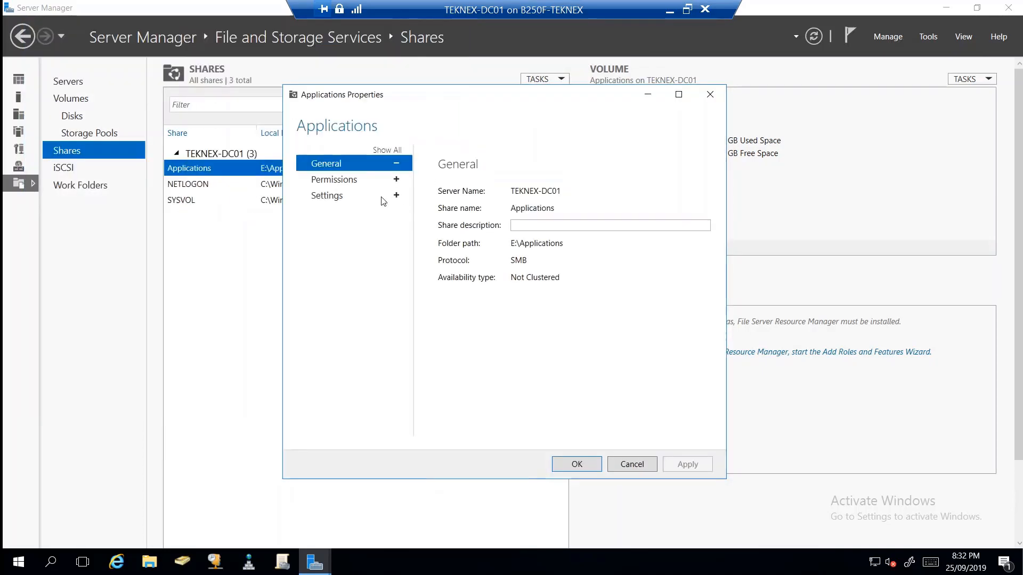
left_click(373, 180)
left_click(525, 400)
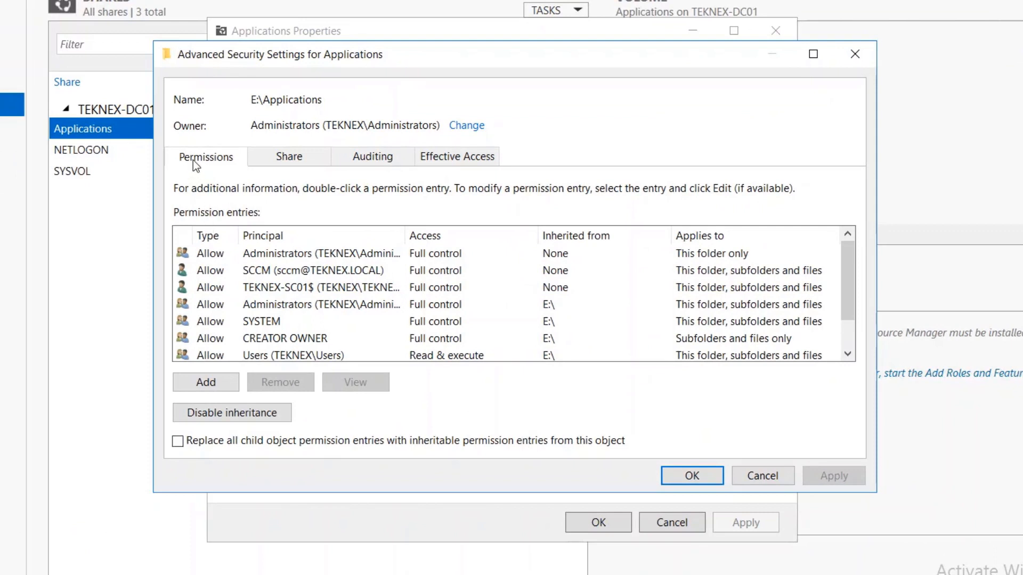
- Examine the TEKNEX-SC01$ and SCCM entries in the folder and share permissions, and return to the Create Automatic Deployment Rule Wizard
left_click(284, 288)
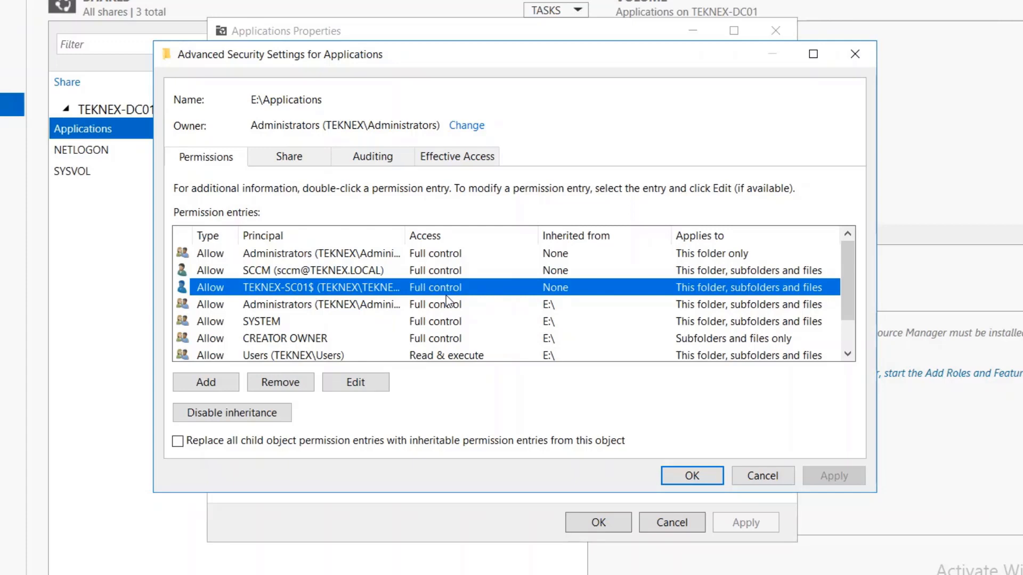
left_click(300, 157)
left_click(353, 314)
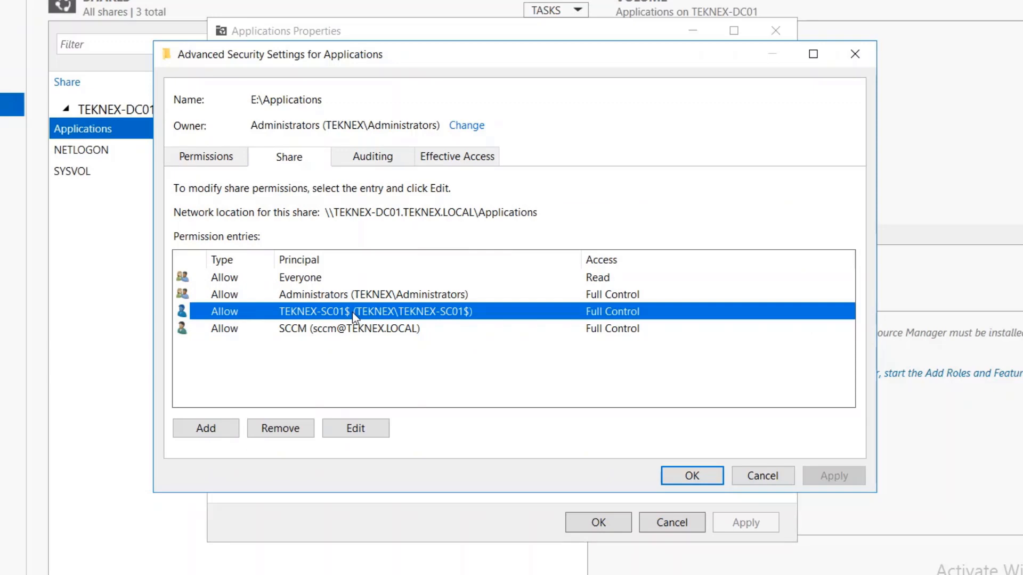
left_click(335, 330)
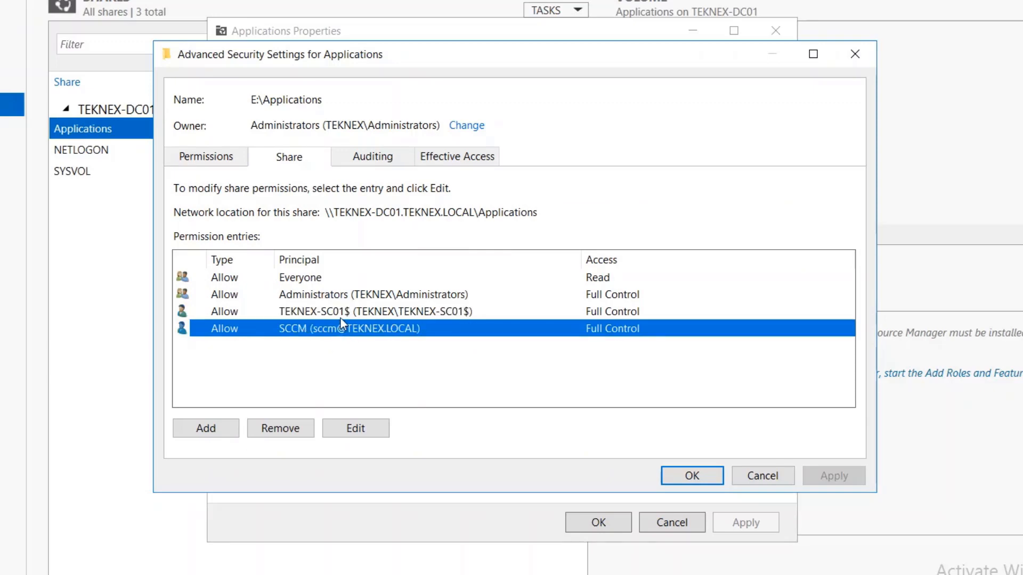
left_click(343, 314)
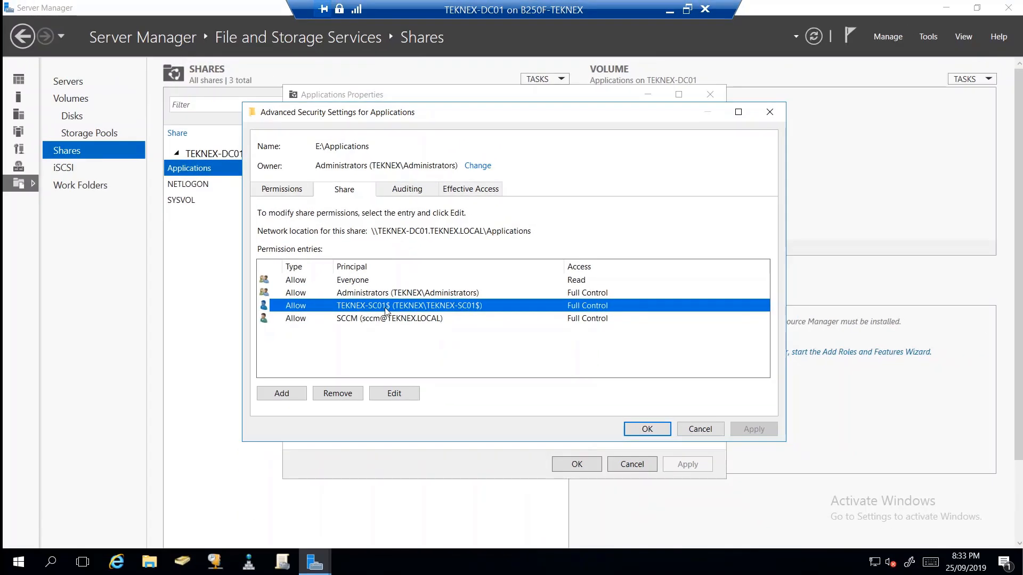
left_click(669, 12)
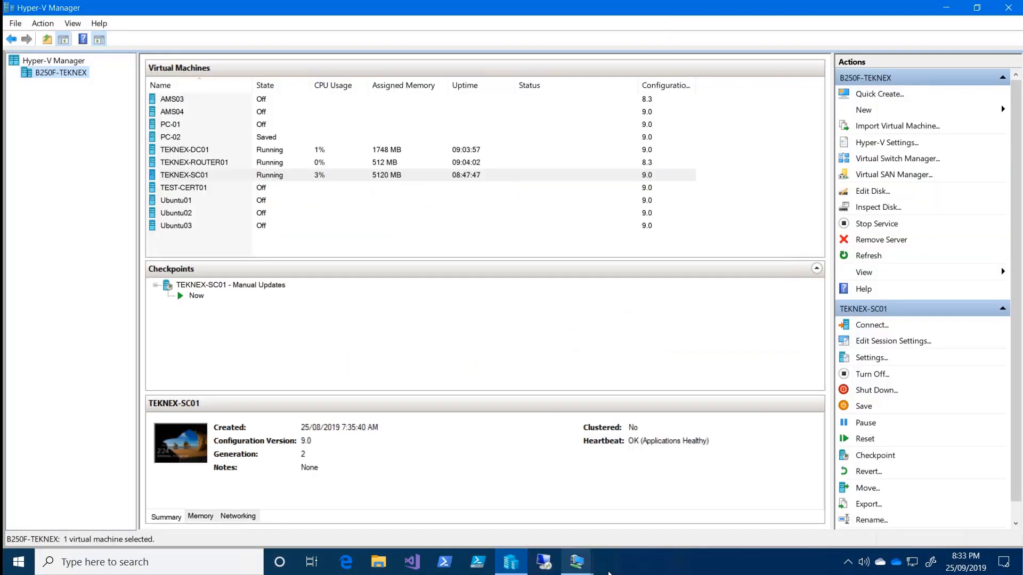
left_click(577, 562)
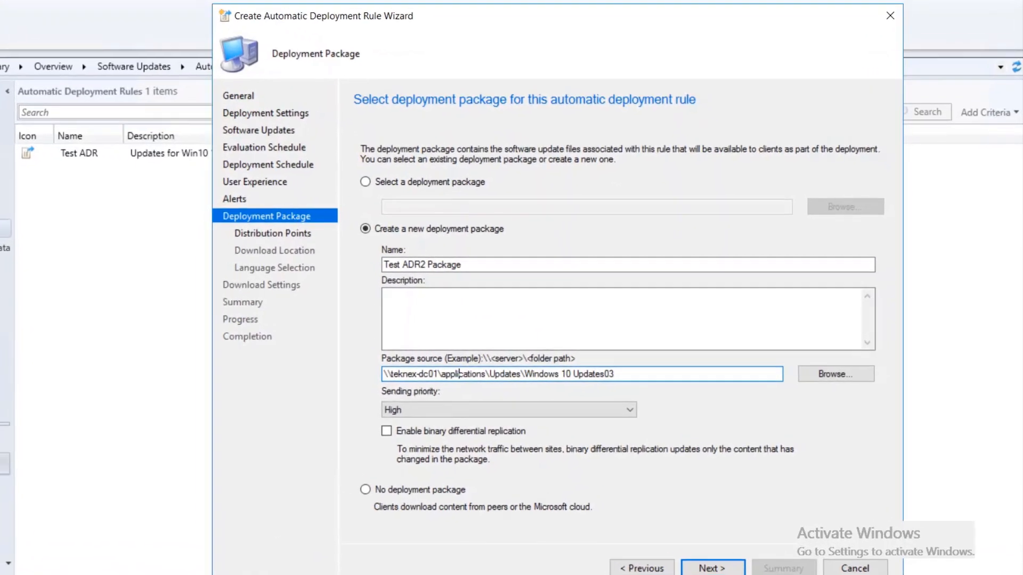
- Review each part of the package source path, accept the deployment package settings and continue to the distribution points
left_click_drag(487, 374, 379, 375)
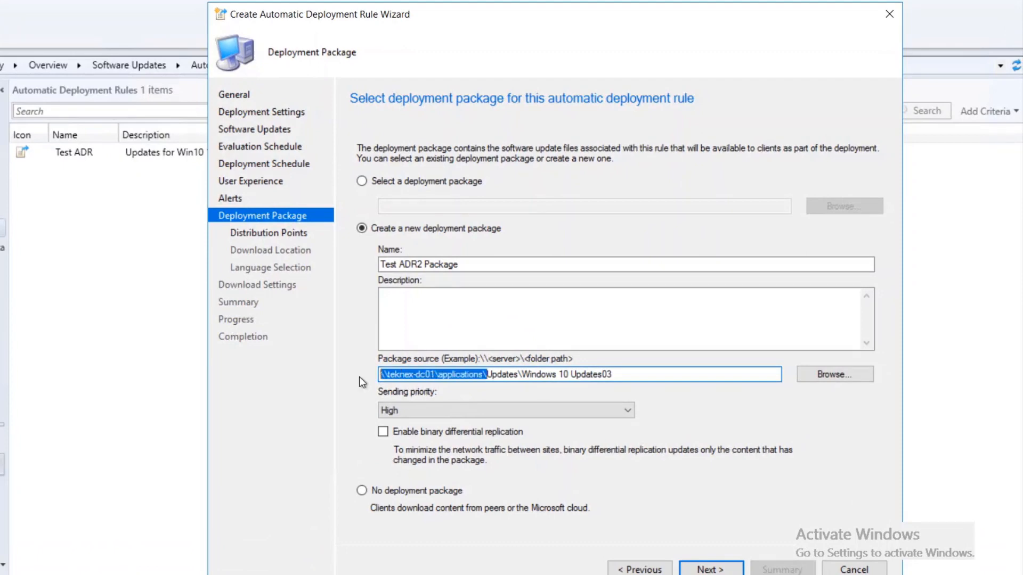
left_click_drag(482, 374, 416, 374)
left_click_drag(482, 374, 518, 374)
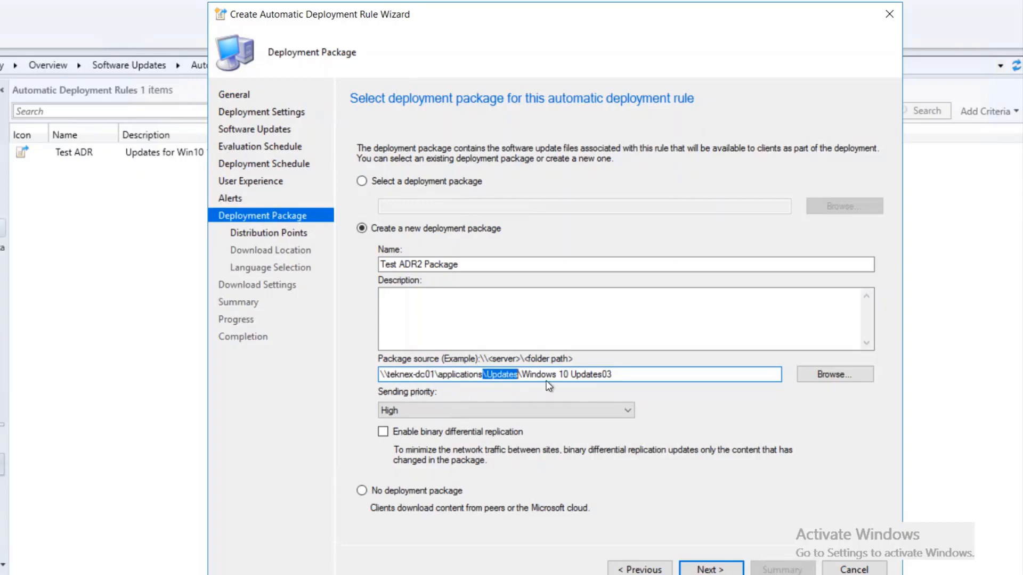
left_click_drag(613, 374, 521, 374)
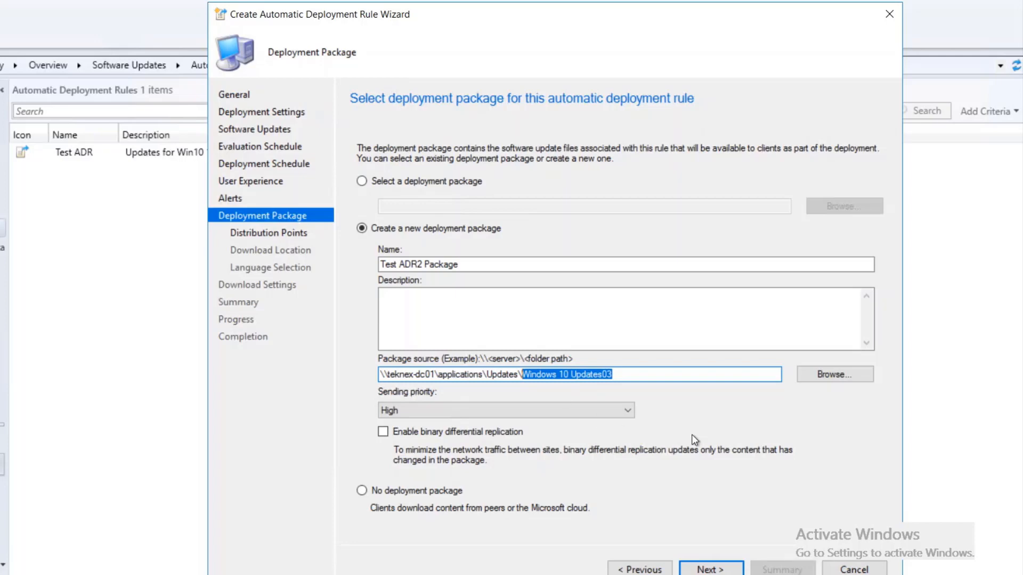
left_click(713, 566)
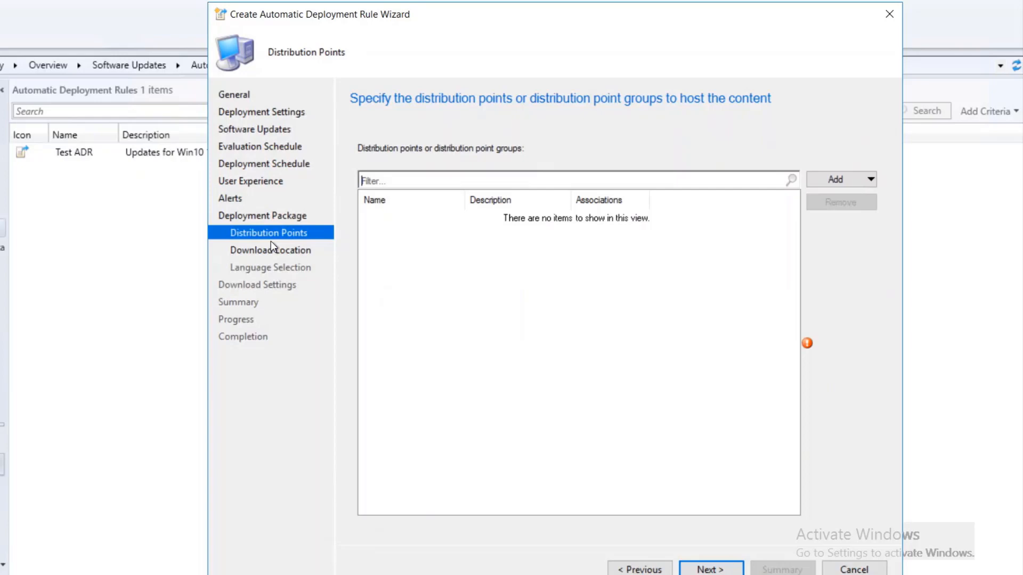
- Add the distribution point TEKNEX-SC01.TEKNEX.LOCAL to host the content and continue to the download location
left_click(842, 185)
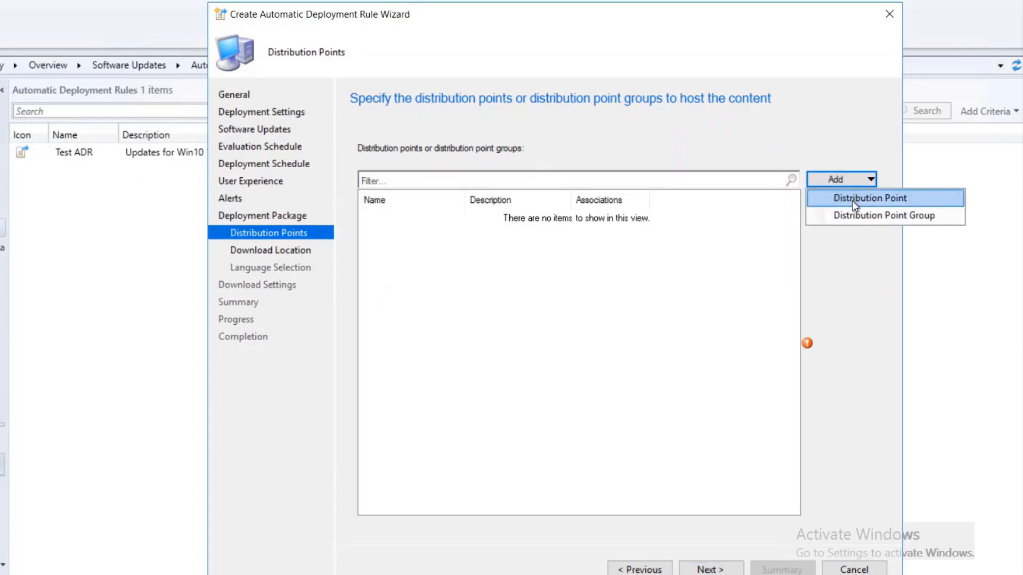
left_click(852, 200)
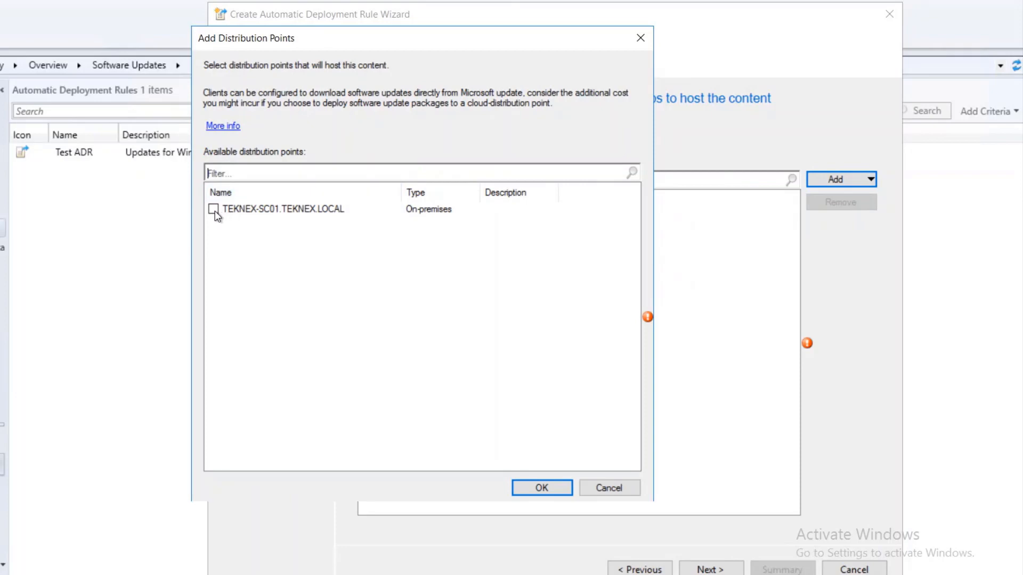
left_click(213, 209)
left_click(554, 487)
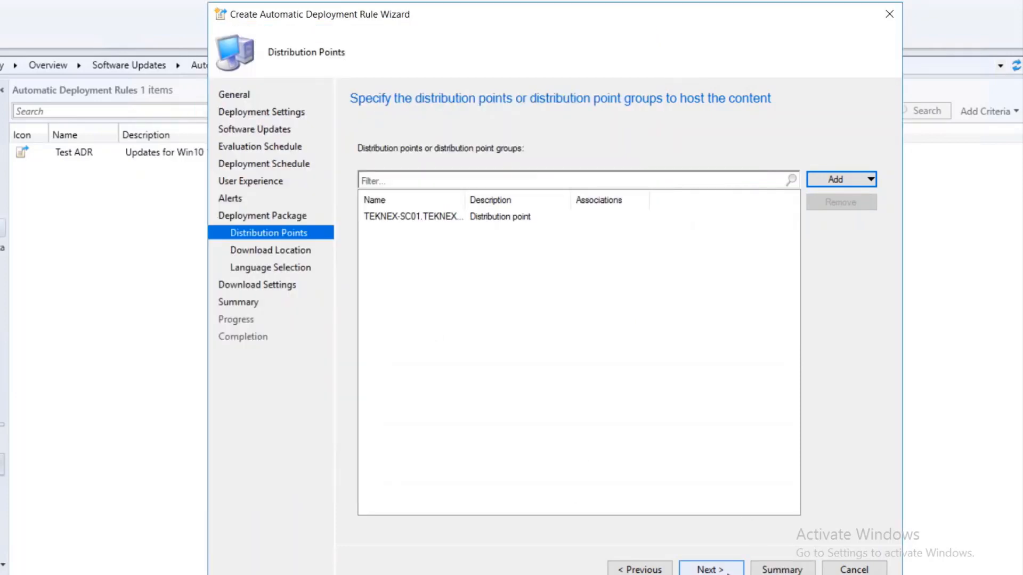
left_click(710, 568)
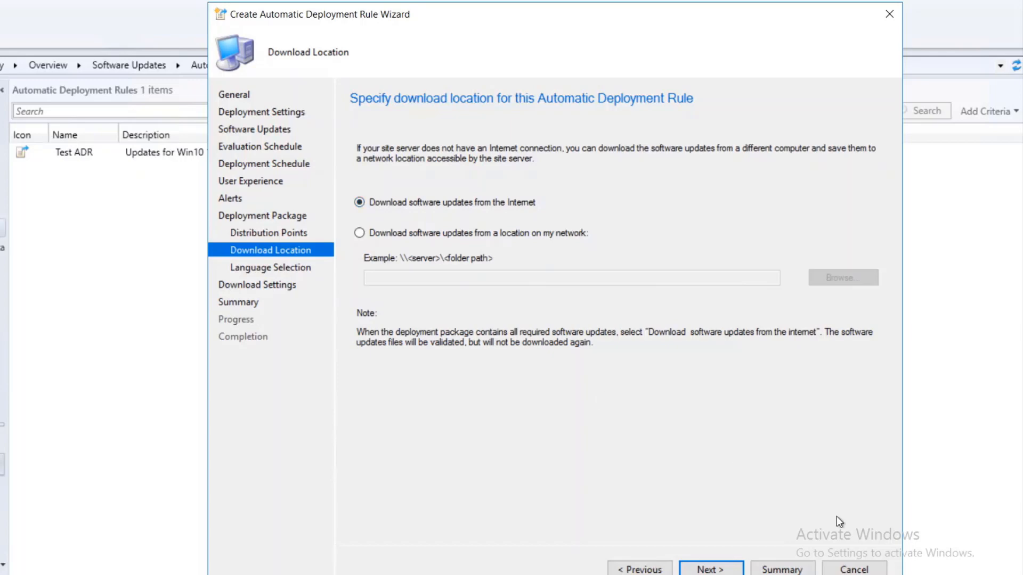
- Accept downloading updates from the Internet, the default update languages and the default download settings
left_click(702, 570)
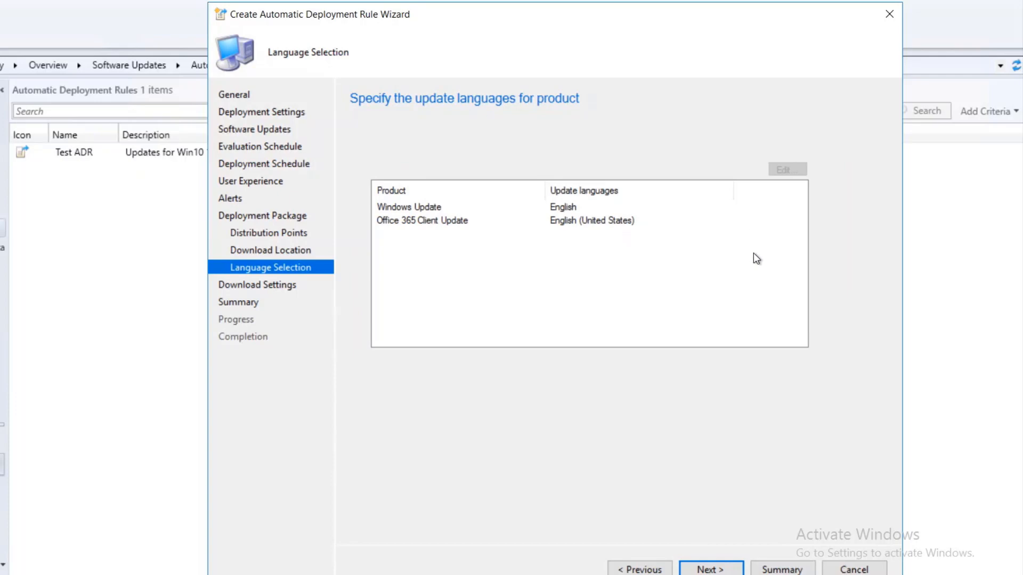
left_click(709, 569)
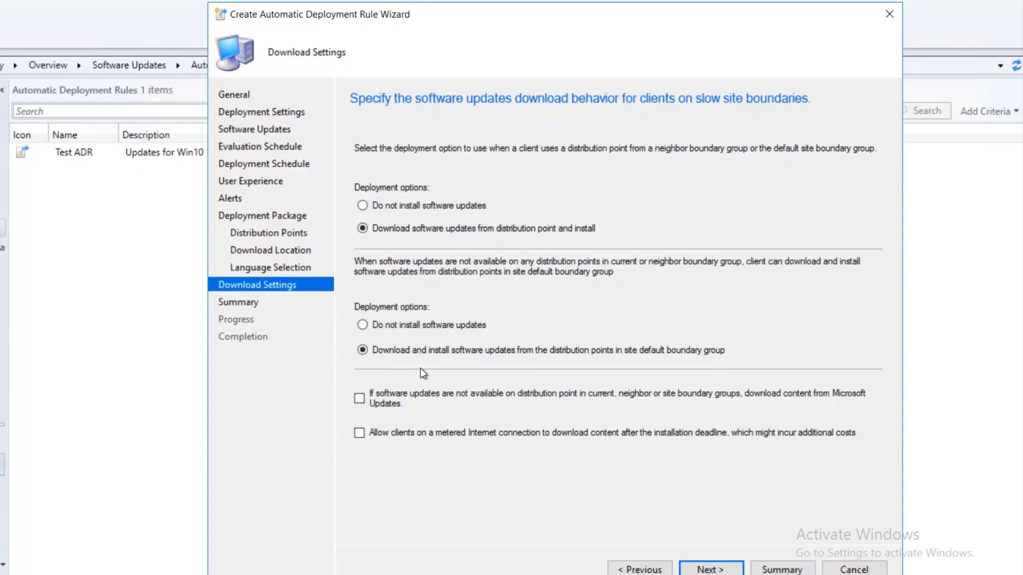
left_click(712, 569)
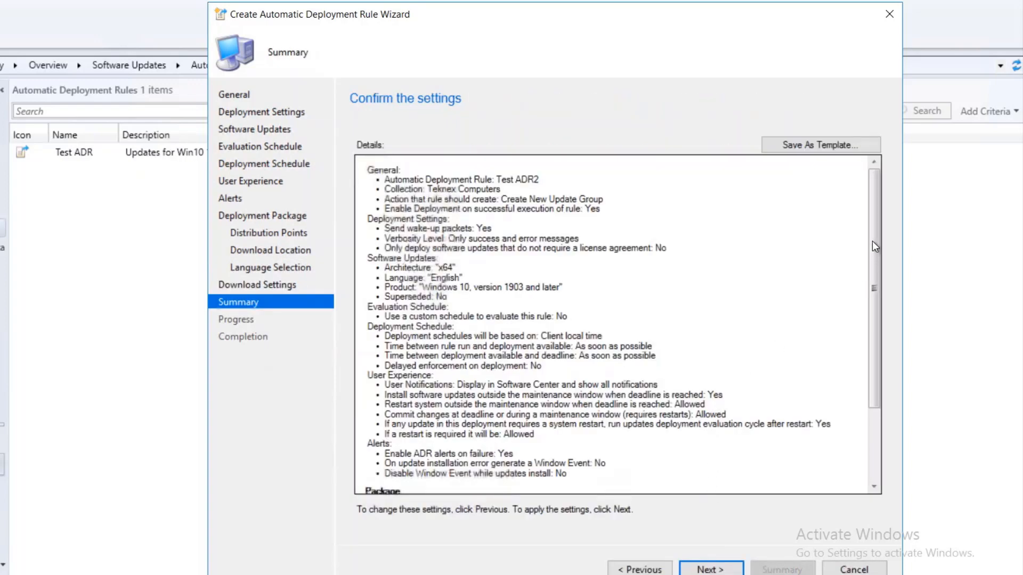
- Review the settings summary, create the rule, check the completion details and close the wizard
left_click_drag(878, 259, 881, 262)
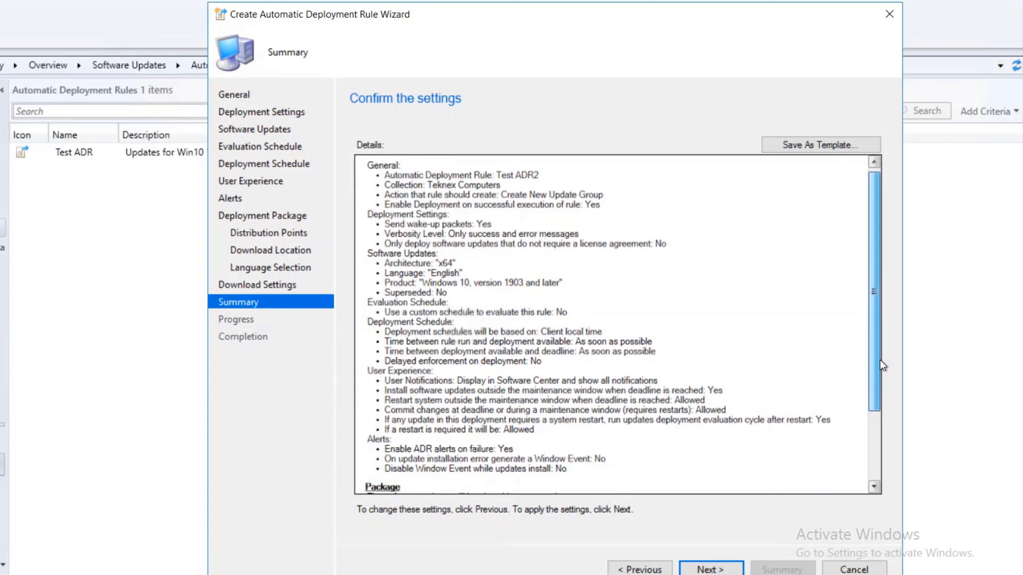
scroll(880, 360, "down", 3)
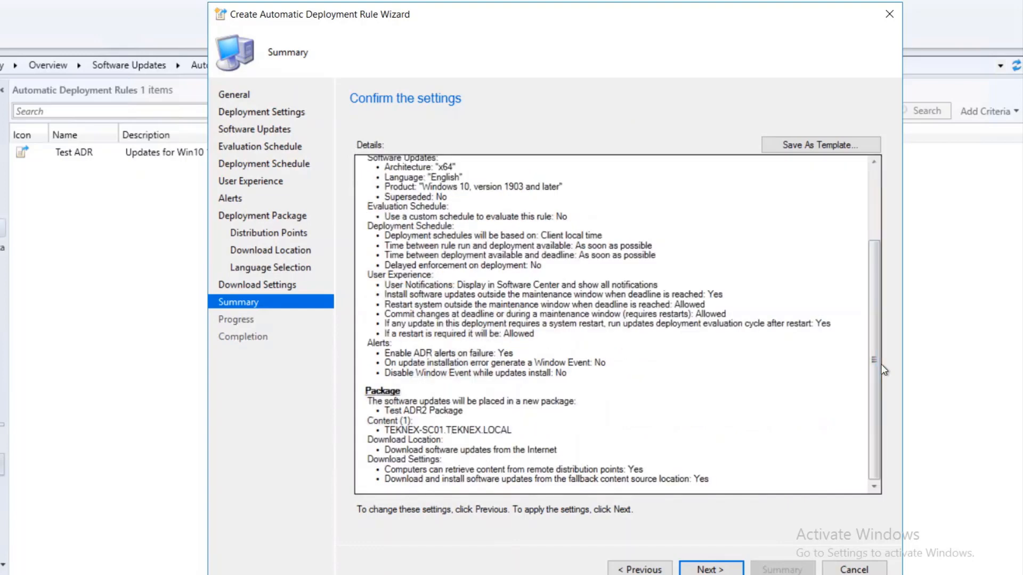
left_click(731, 569)
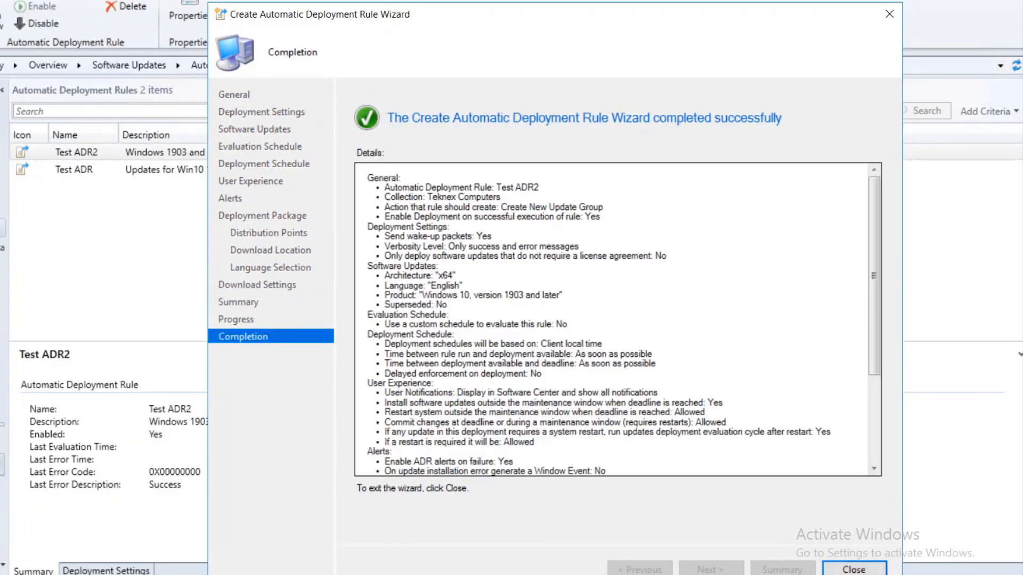
left_click_drag(879, 296, 880, 299)
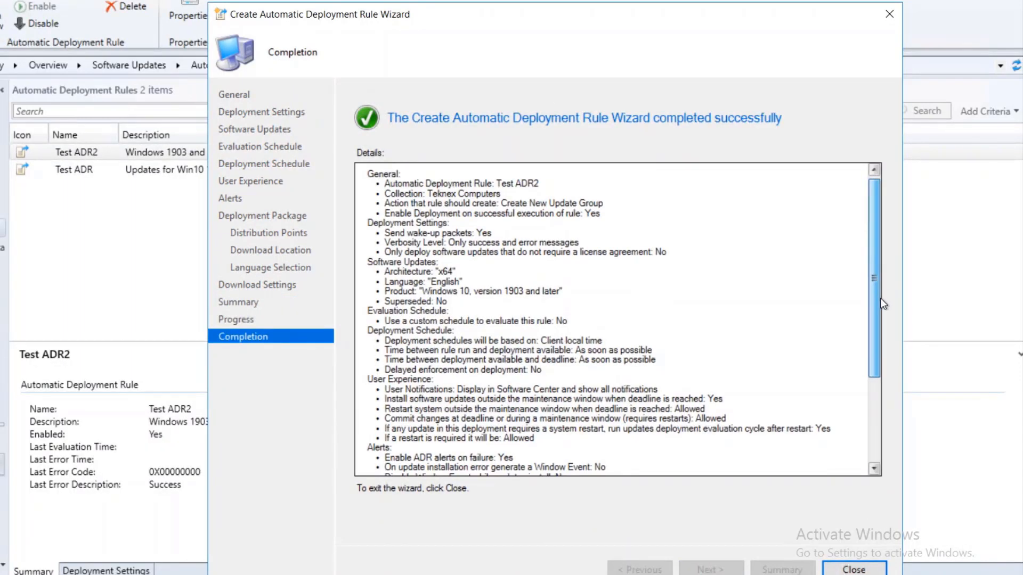
scroll(882, 305, "down", 3)
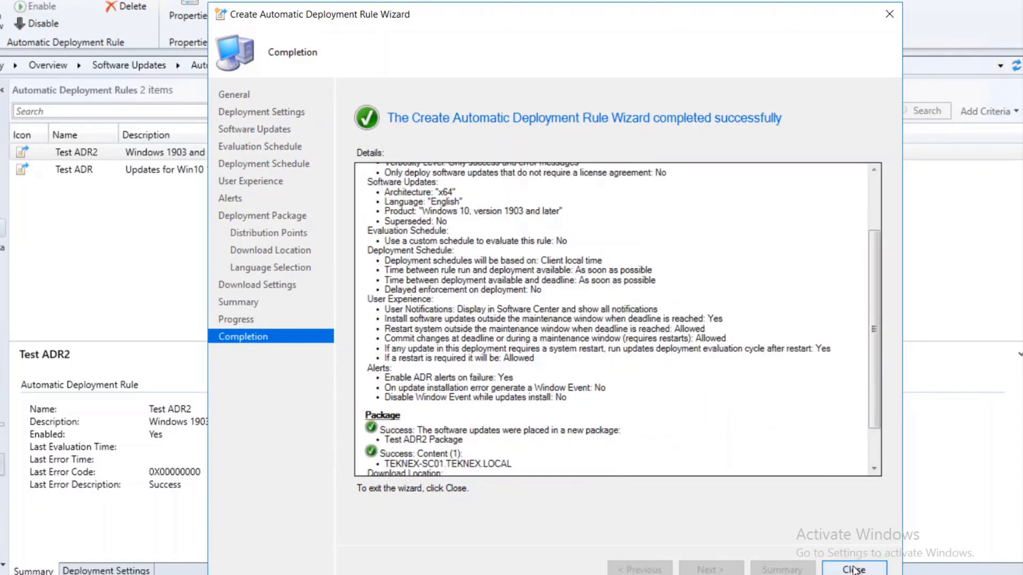
left_click(854, 569)
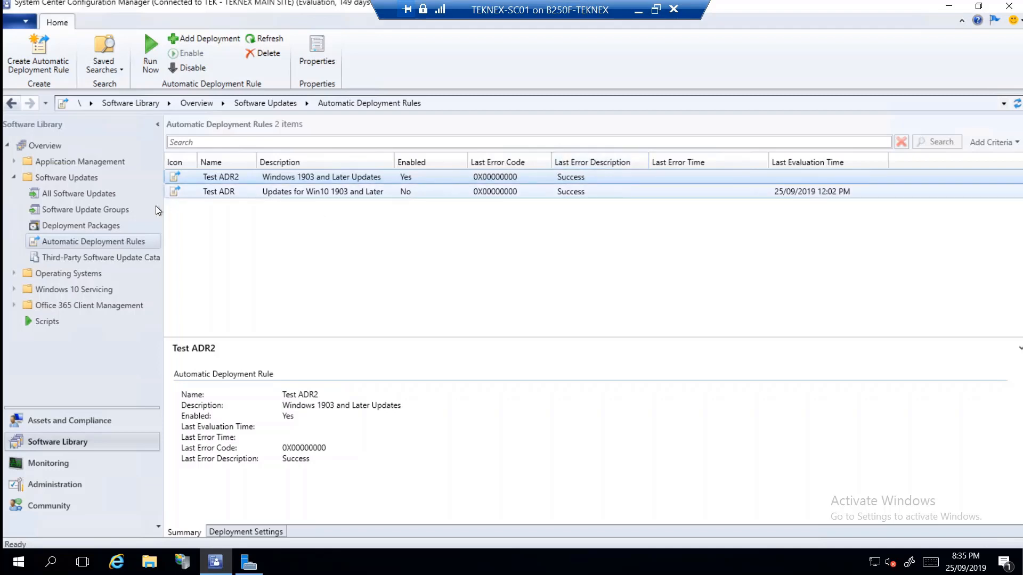
- Check the Test ADR2 Package distribution status and its member updates, and return to the deployment packages
left_click(117, 222)
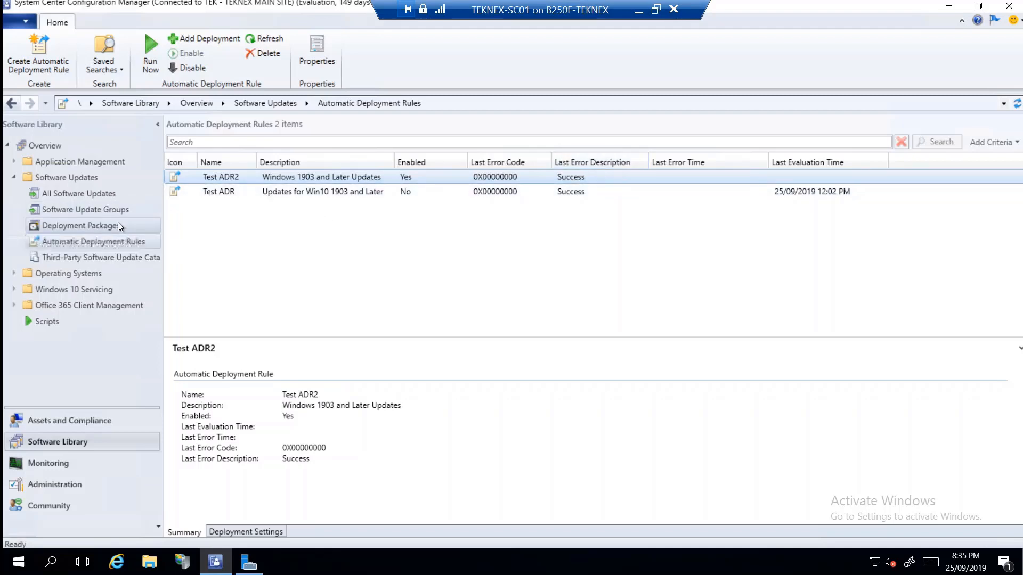
left_click(209, 181)
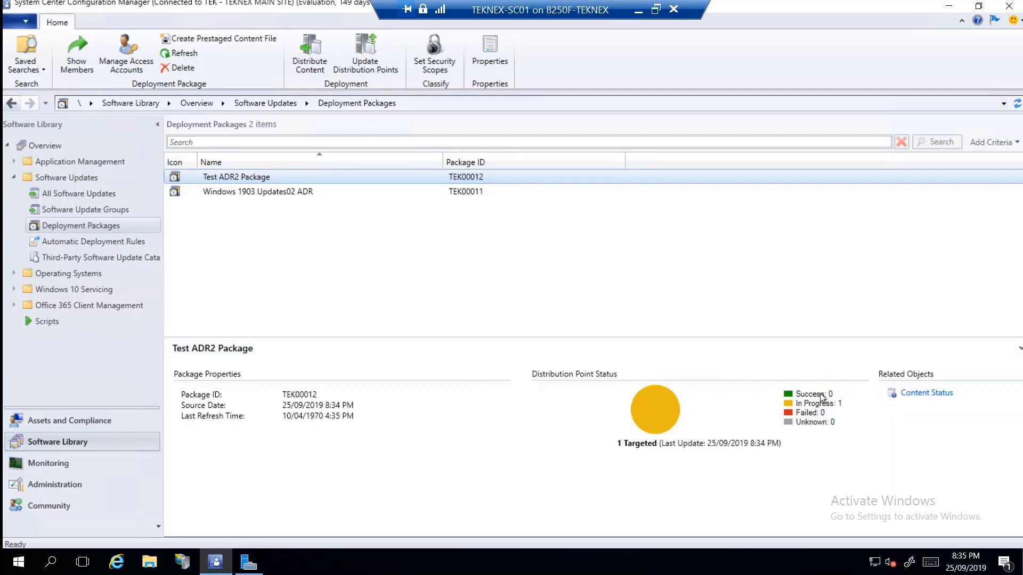
right_click(504, 178)
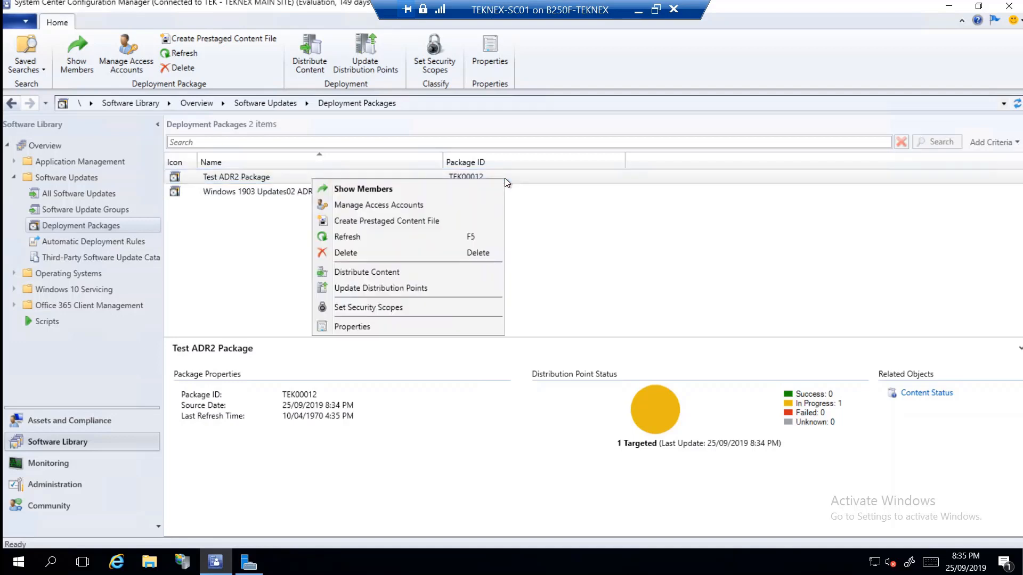
left_click(359, 190)
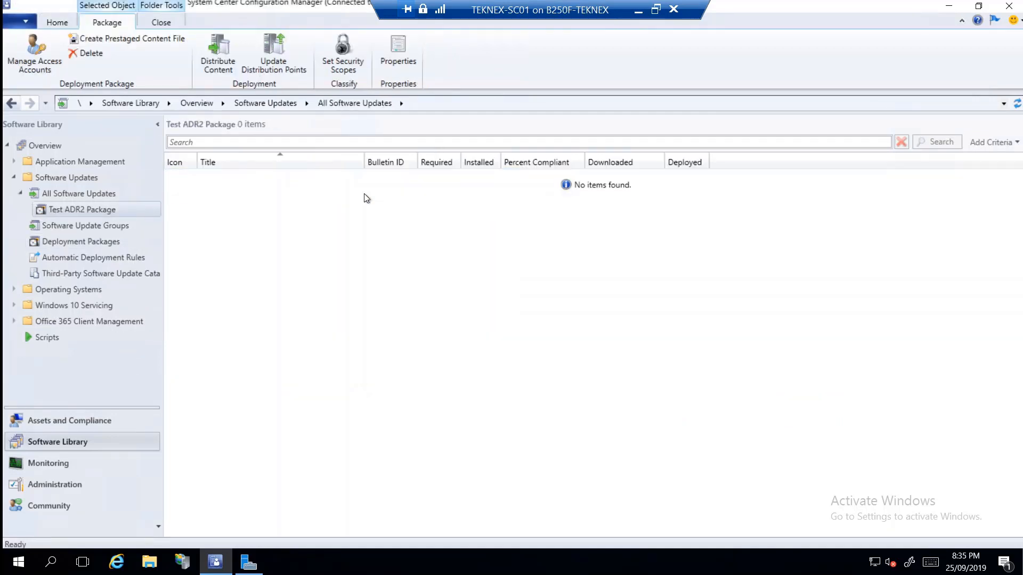
left_click(11, 103)
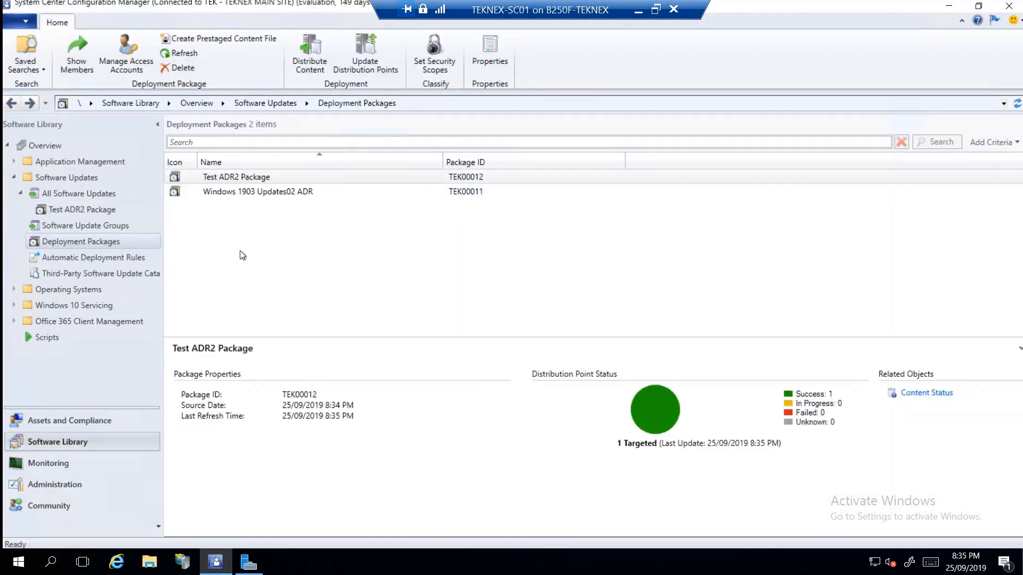
- Examine the Test ADR2 rule in the Automatic Deployment Rules, and Test ADR2 Package in the Deployment Packages
left_click(135, 257)
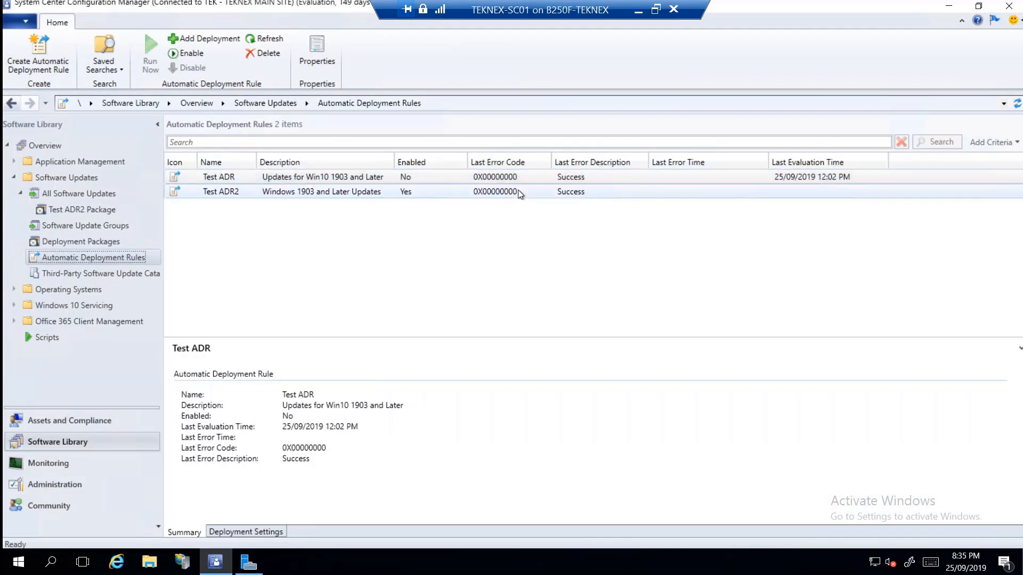
left_click(518, 191)
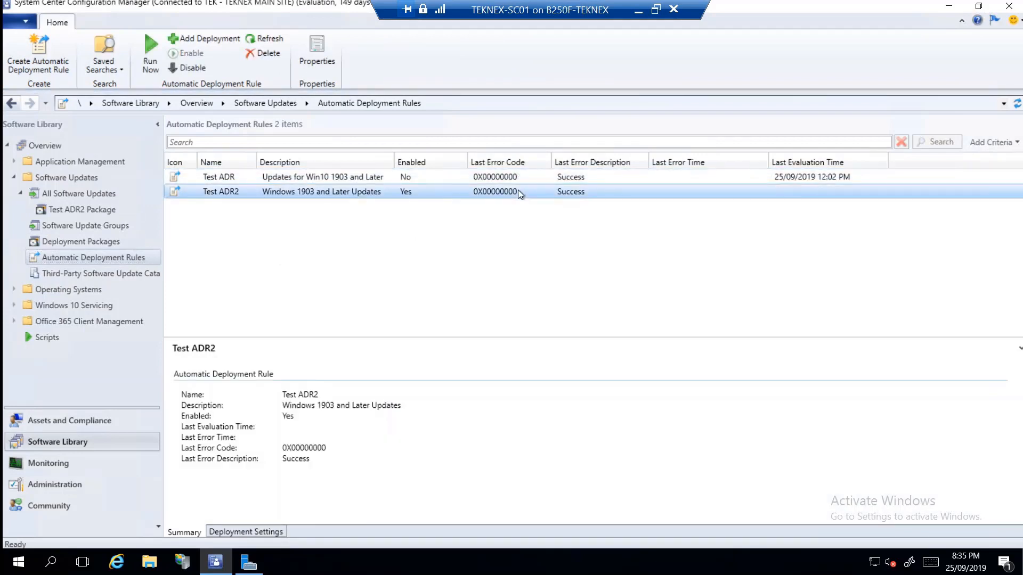
left_click(520, 182)
left_click(513, 189)
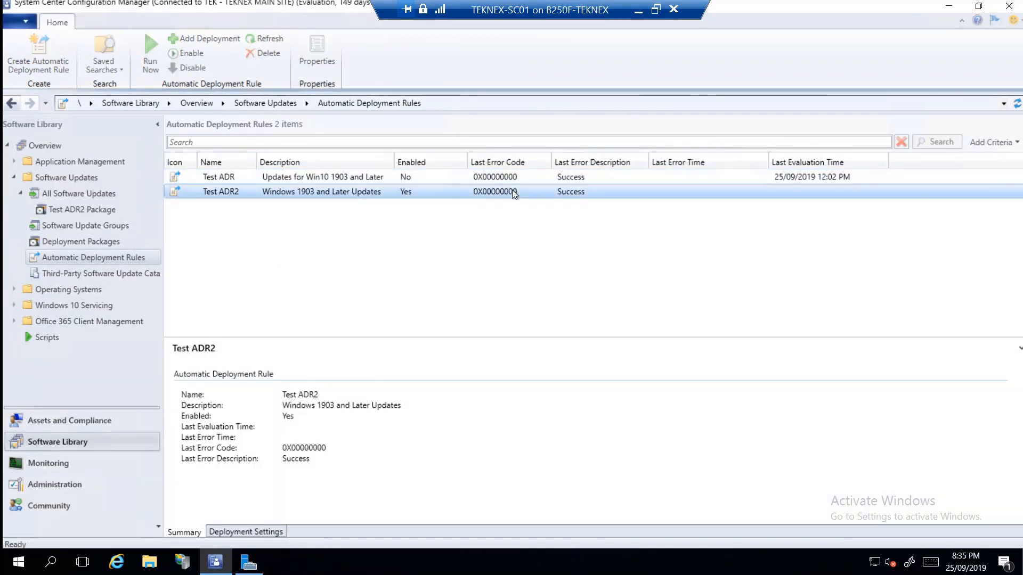
left_click(53, 239)
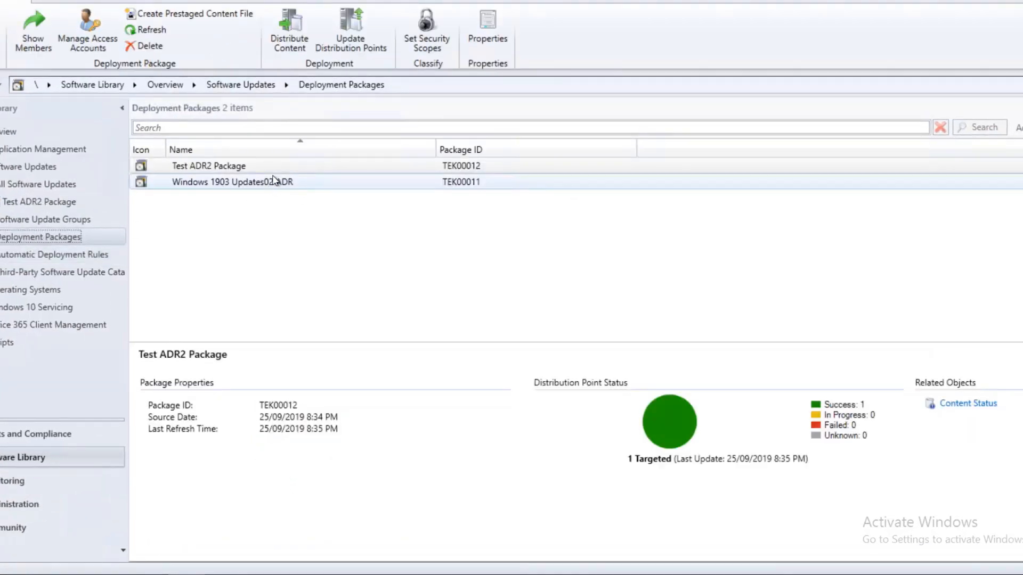
left_click(210, 167)
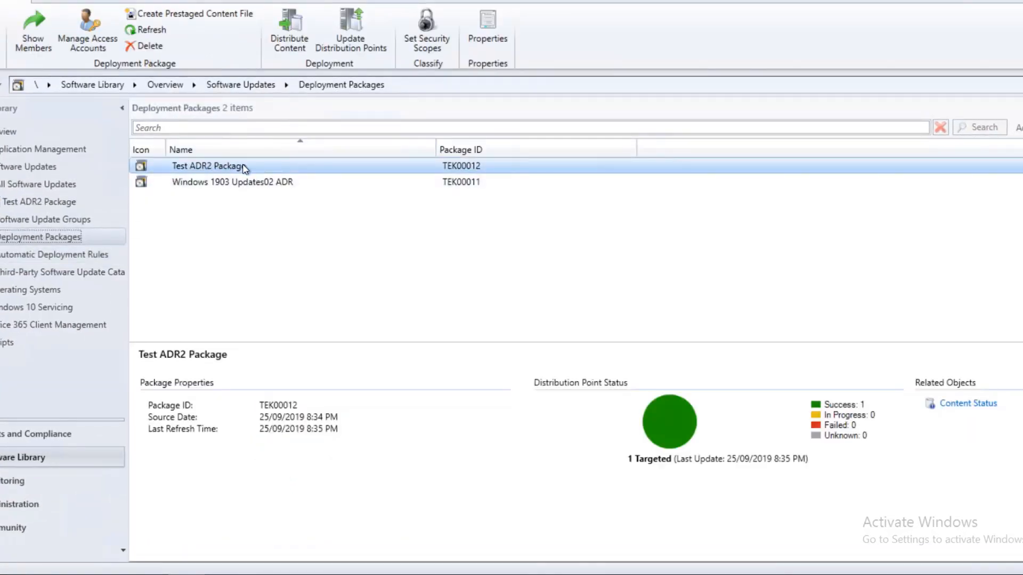
- Run the Test ADR2 automatic deployment rule immediately and acknowledge the notice
left_click(56, 254)
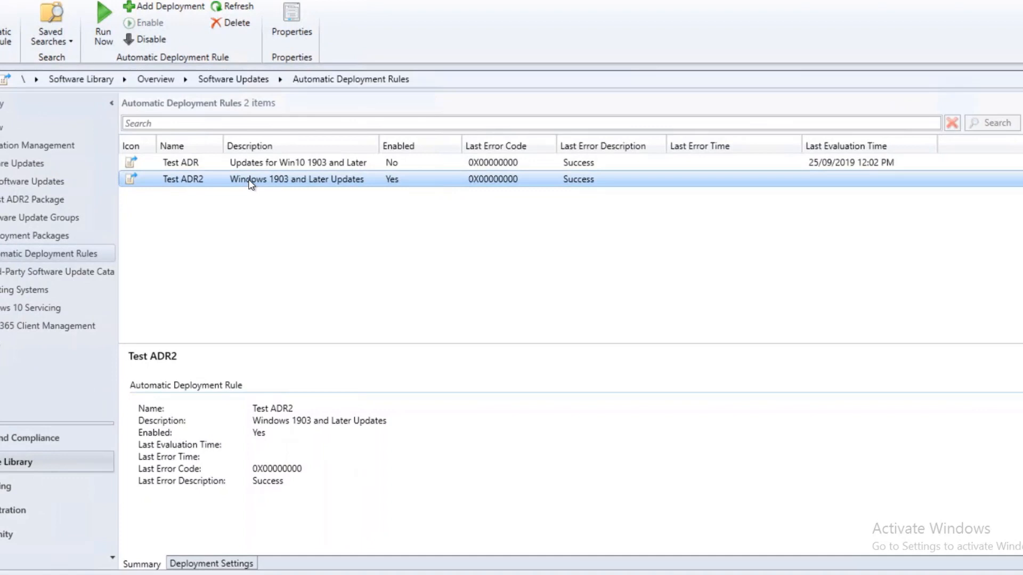
right_click(249, 183)
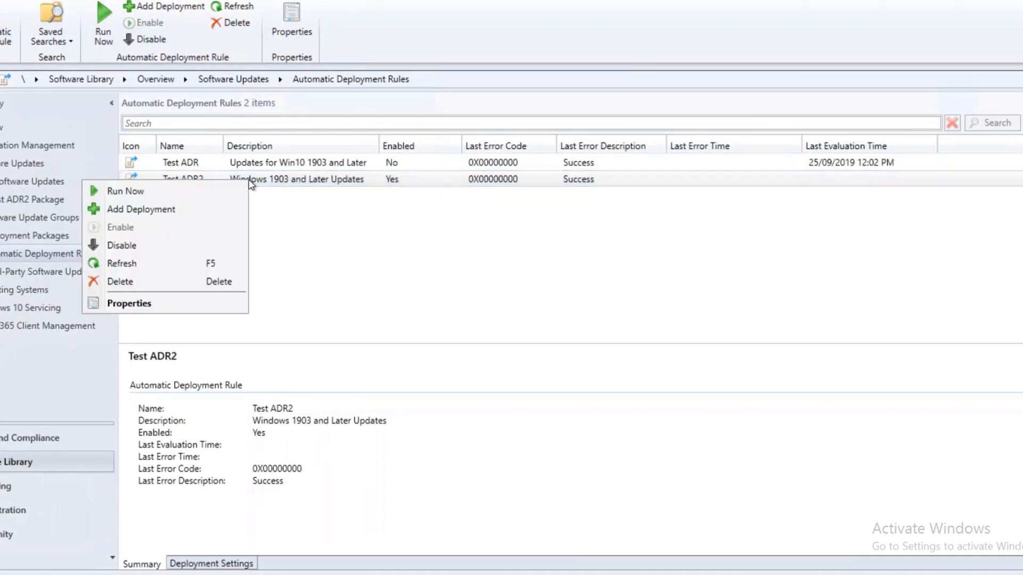
left_click(125, 191)
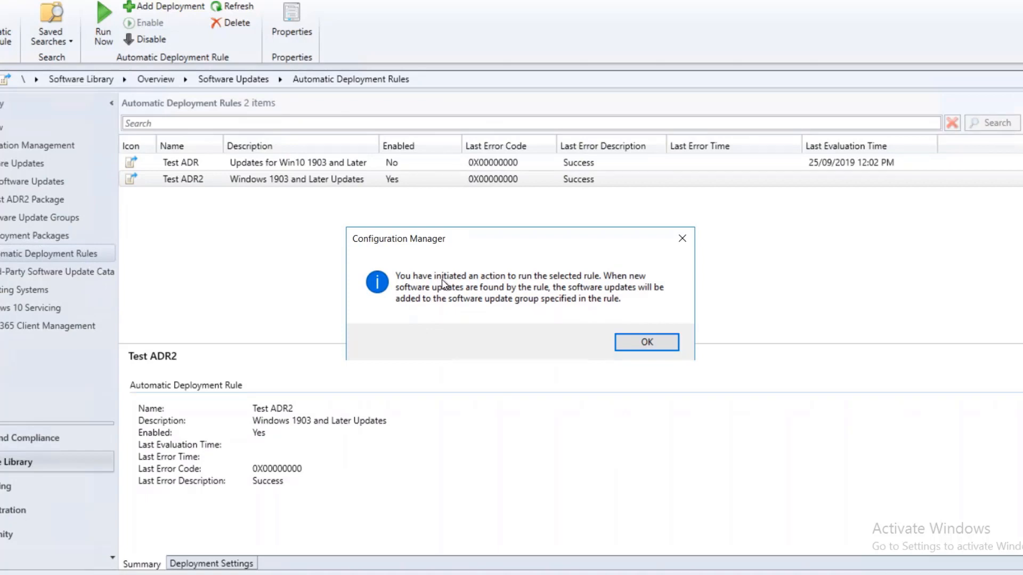
left_click(645, 343)
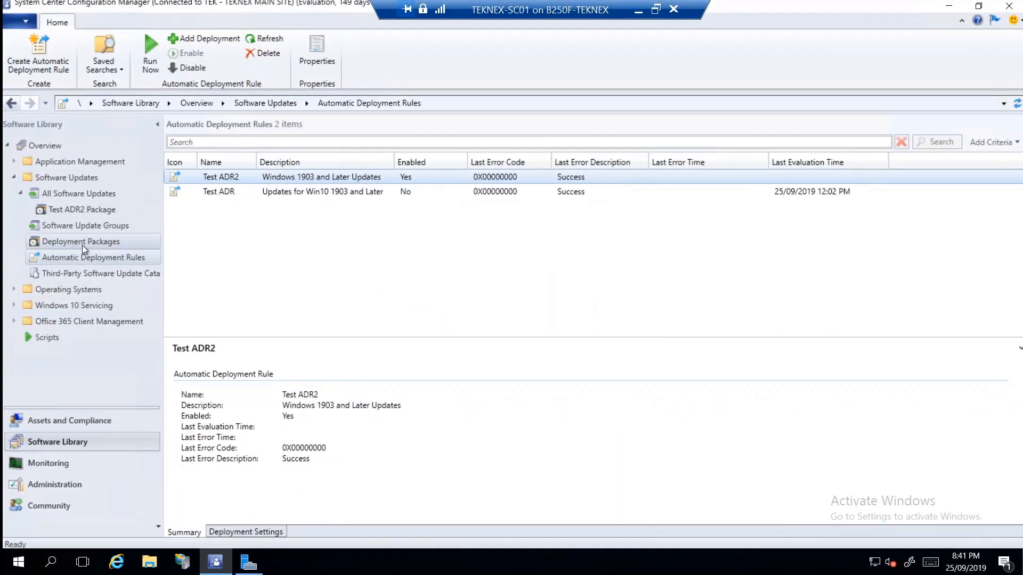
- Show the members of Test ADR2 Package and widen the Title column to read the update names
left_click(82, 245)
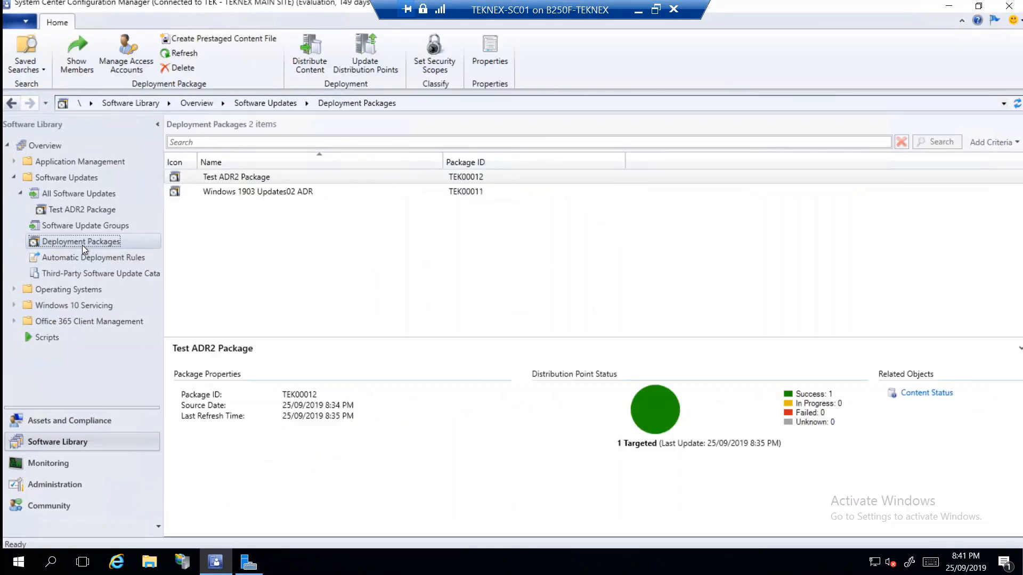
left_click(267, 177)
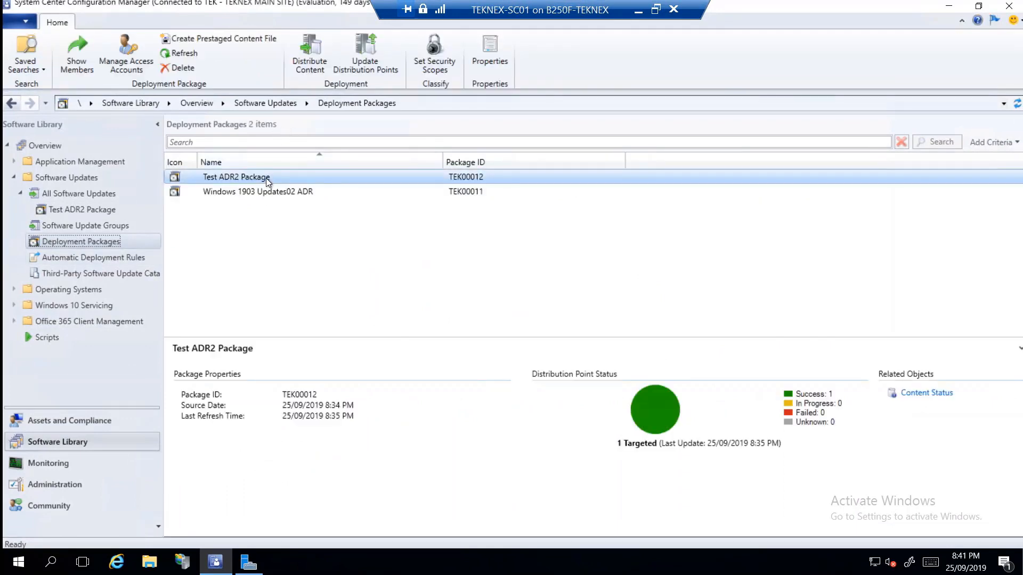
right_click(266, 178)
left_click(145, 191)
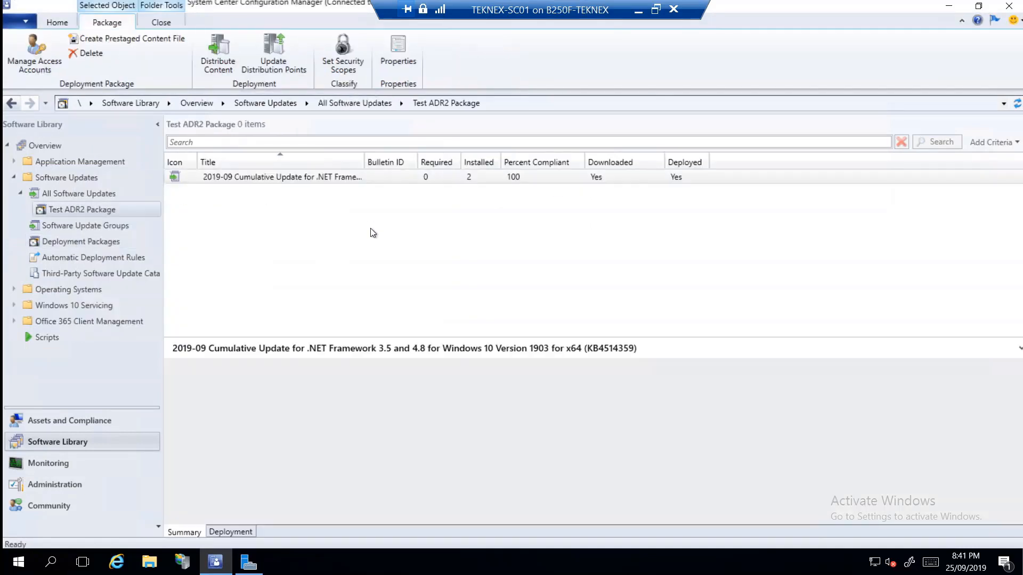
left_click_drag(362, 159, 407, 159)
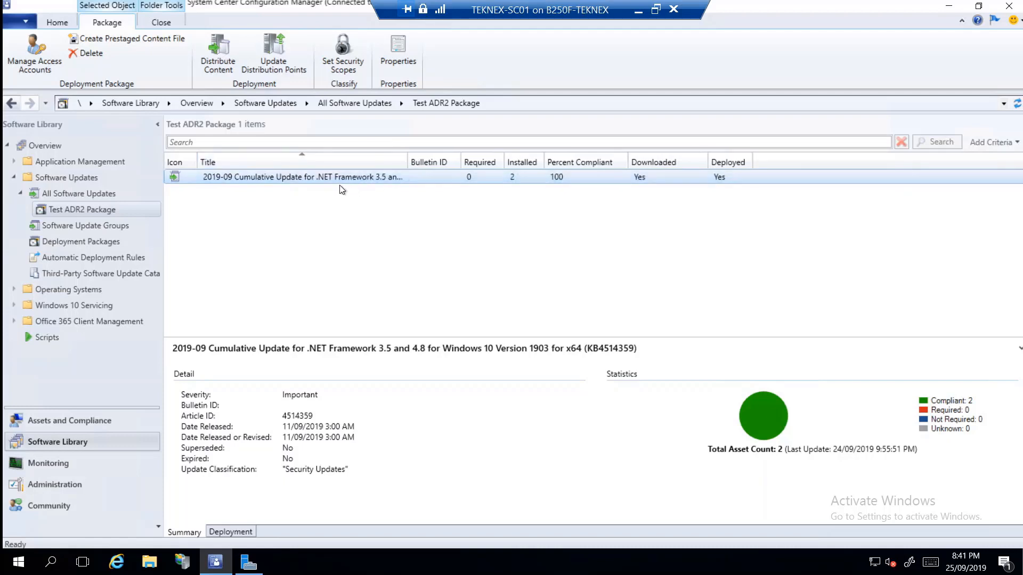
- Check the Software Update Groups for a Test ADR2 group, and review the Automatic Deployment Rules
left_click(117, 228)
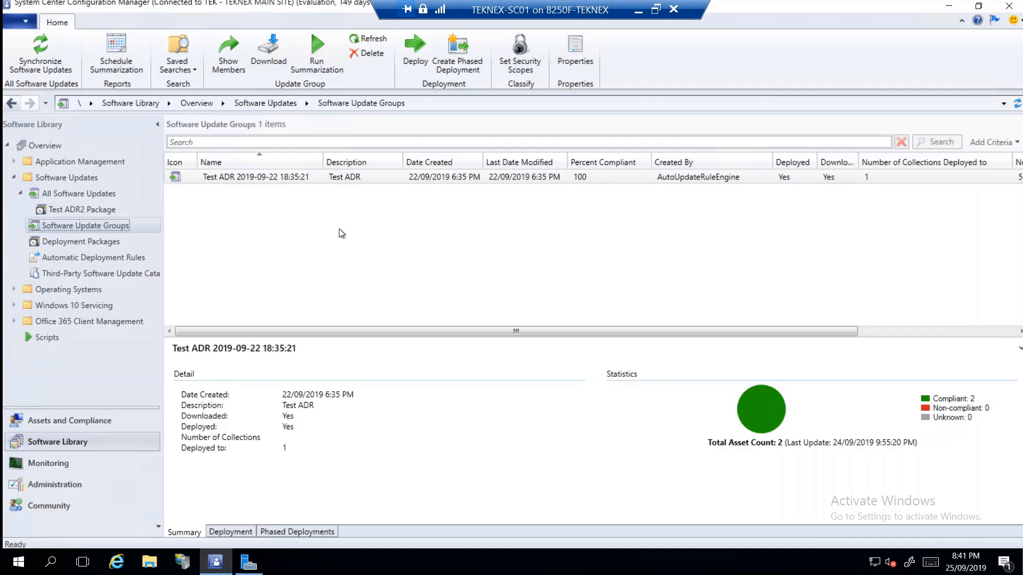
left_click(113, 258)
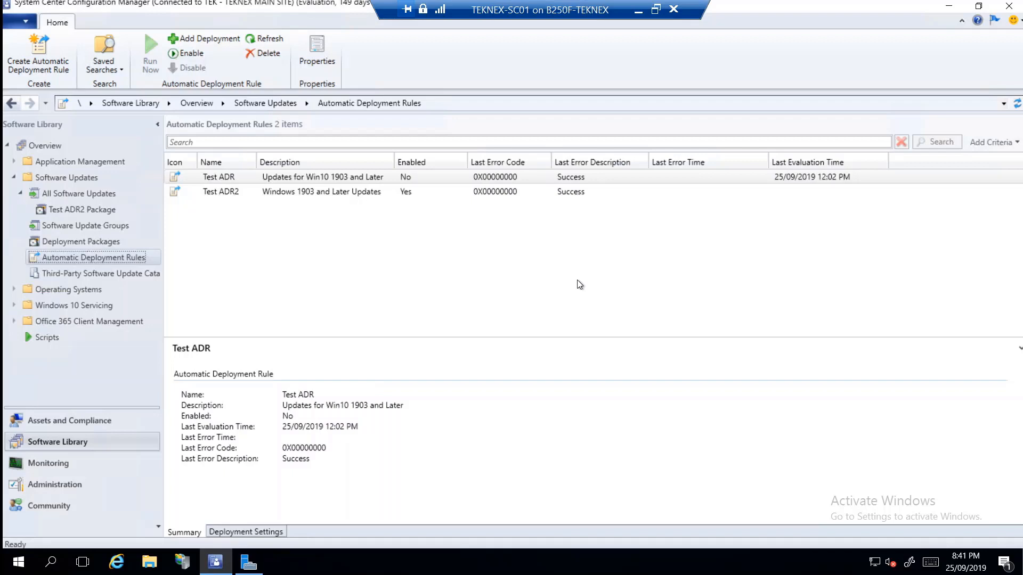
- Switch to File Explorer and open the folder C:\Program Files\Microsoft Configuration Manager\Logs
left_click(150, 562)
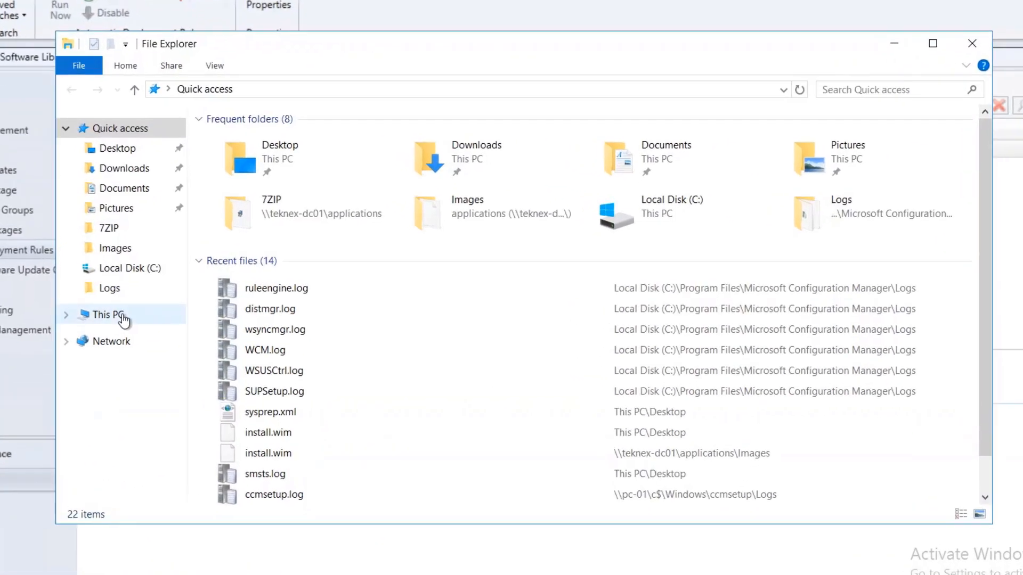
left_click(123, 318)
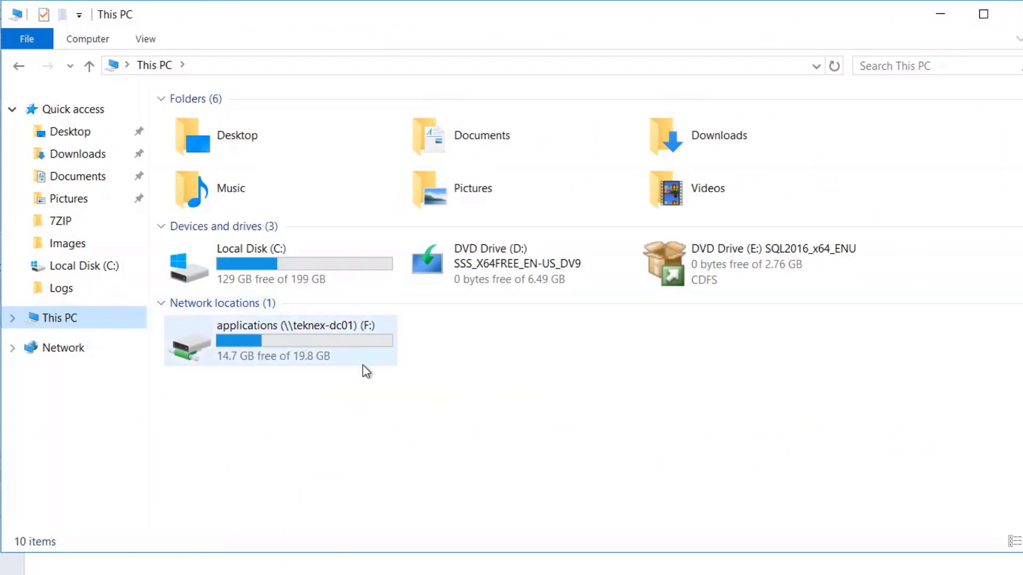
double_click(267, 251)
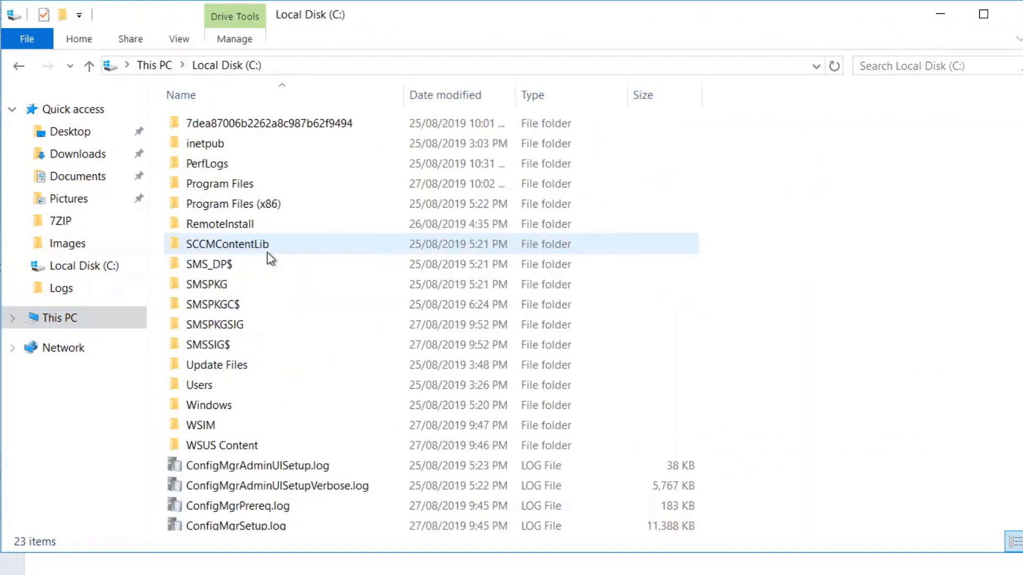
double_click(283, 184)
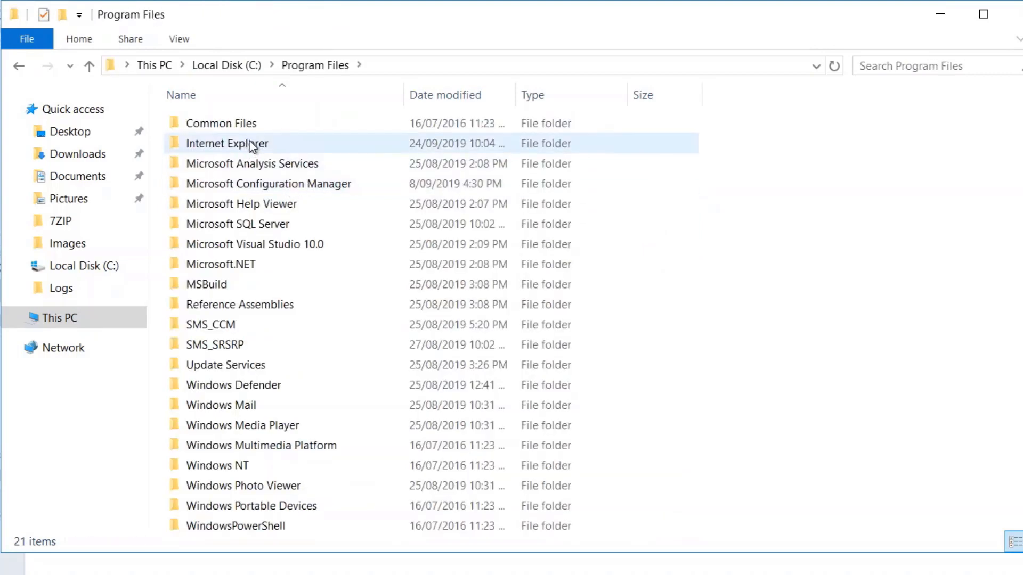
left_click(270, 187)
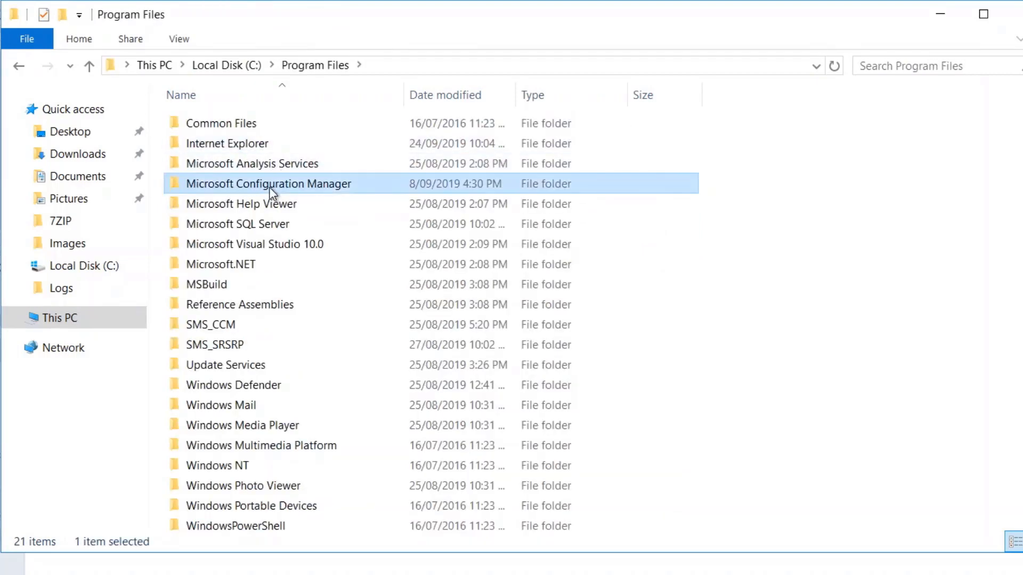
double_click(270, 187)
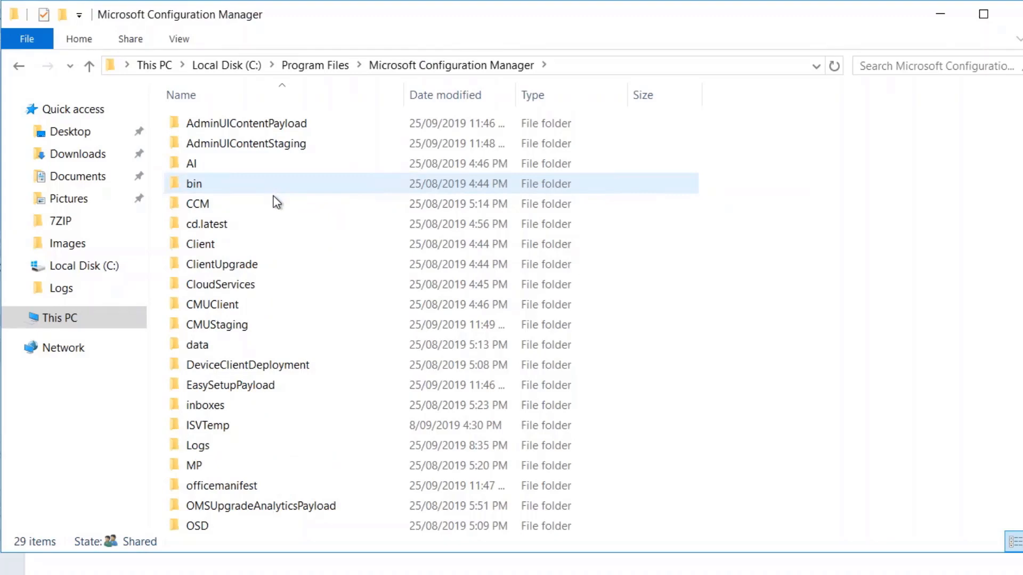
left_click(261, 288)
key("l")
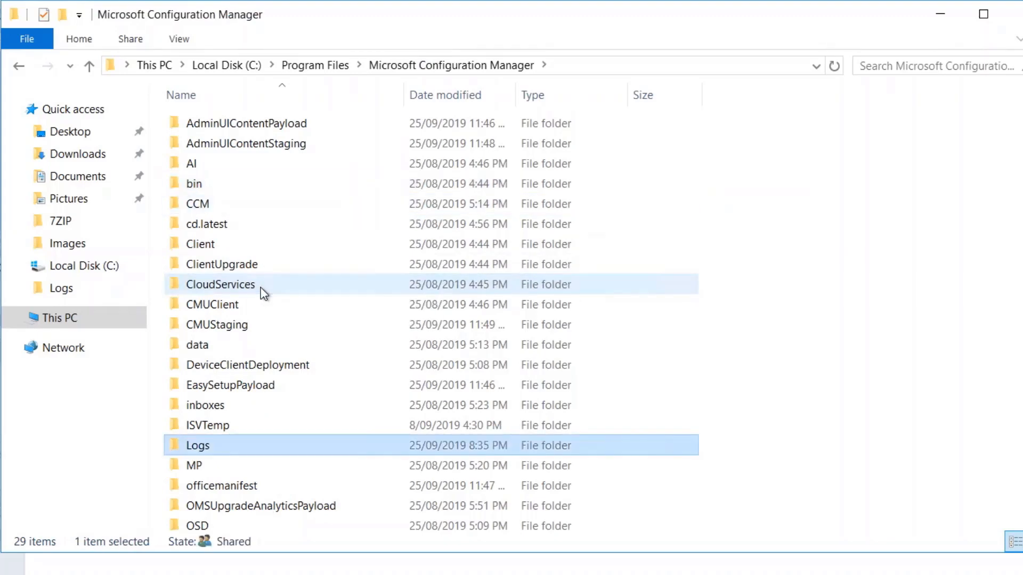
double_click(296, 448)
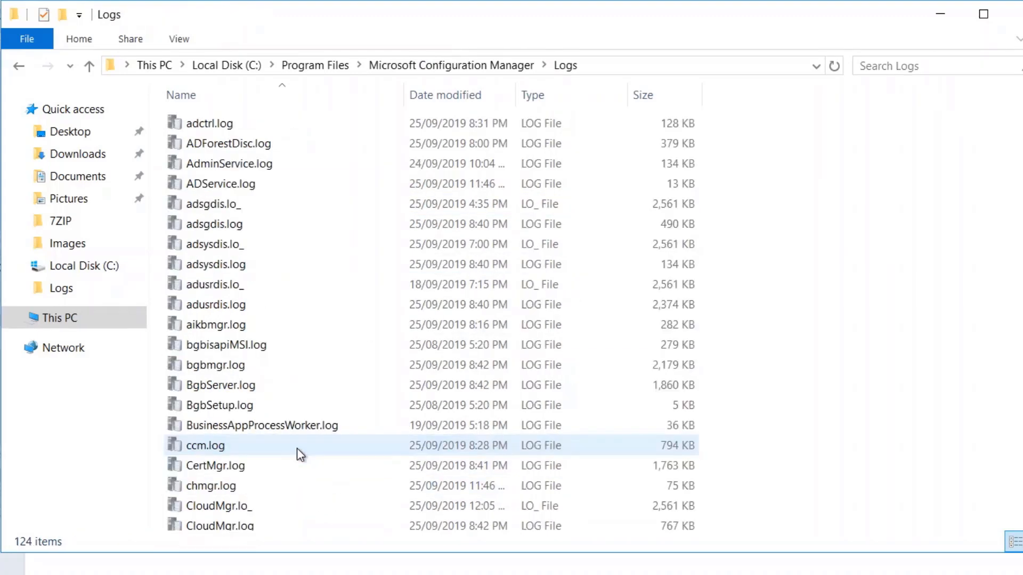
- Open ruleengine.log and examine the content download and package update entries, then minimize the log and folder windows
left_click(333, 308)
type("ru")
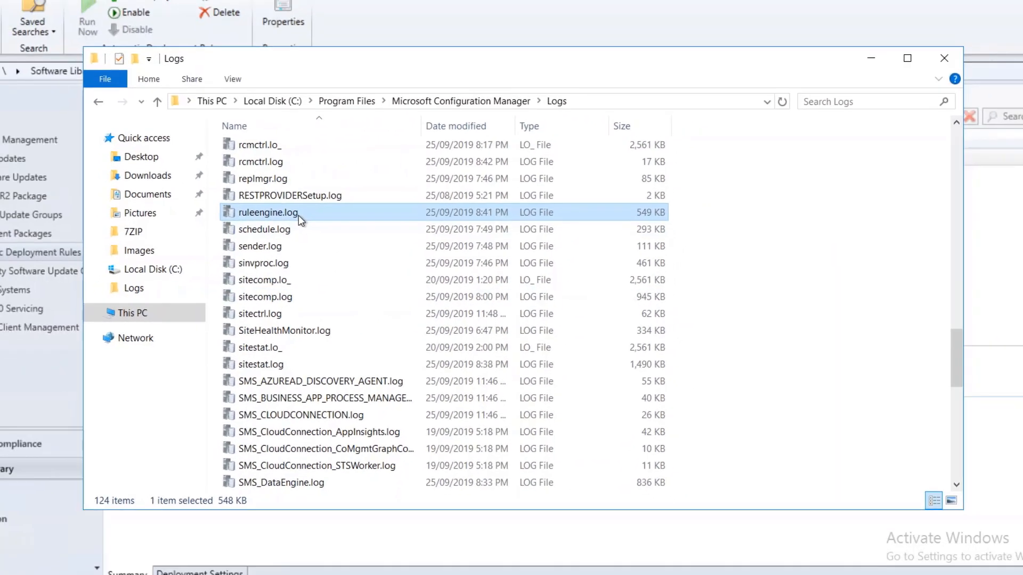
double_click(299, 213)
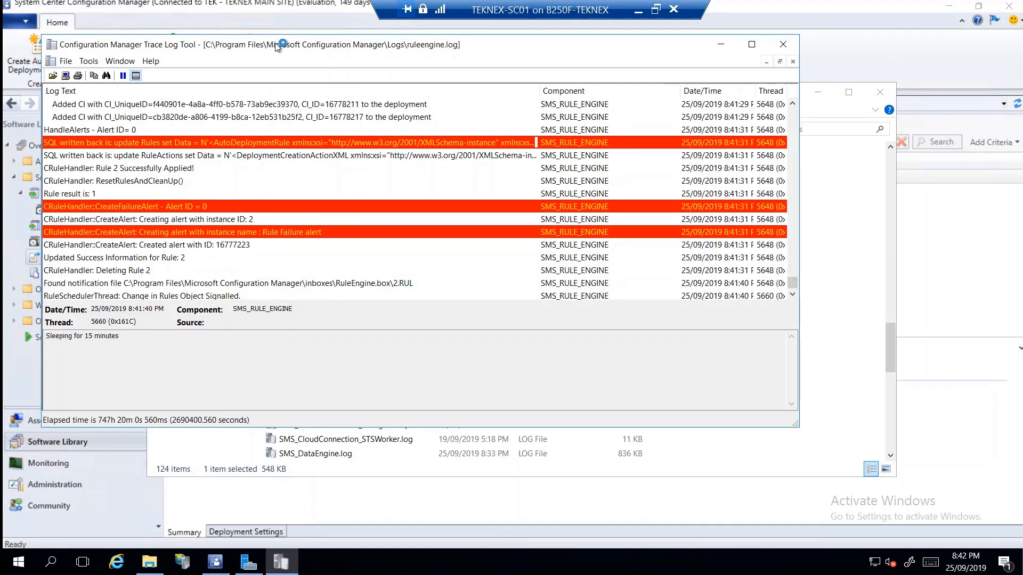
left_click_drag(277, 47, 348, 62)
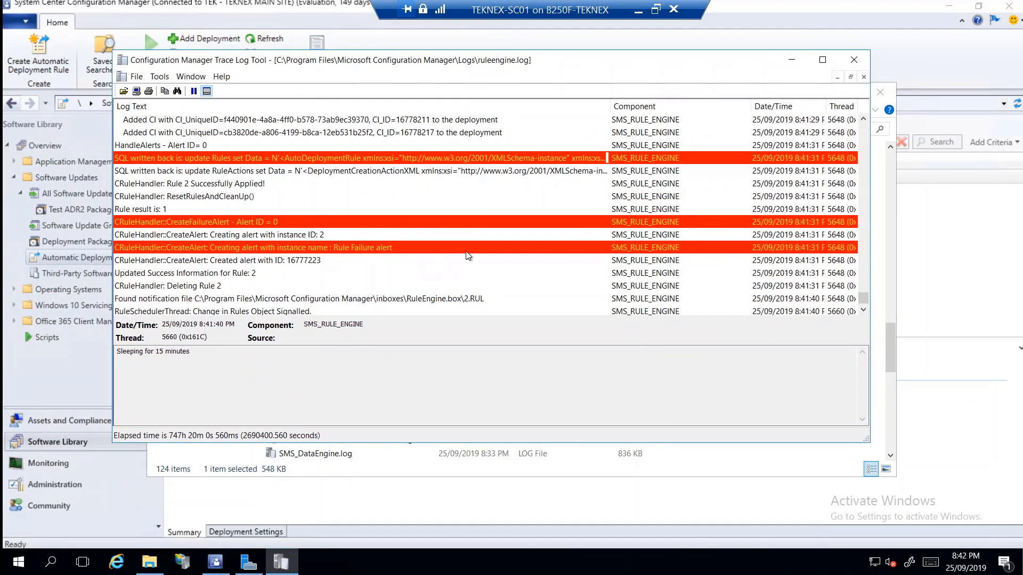
scroll(479, 256, "down", 3)
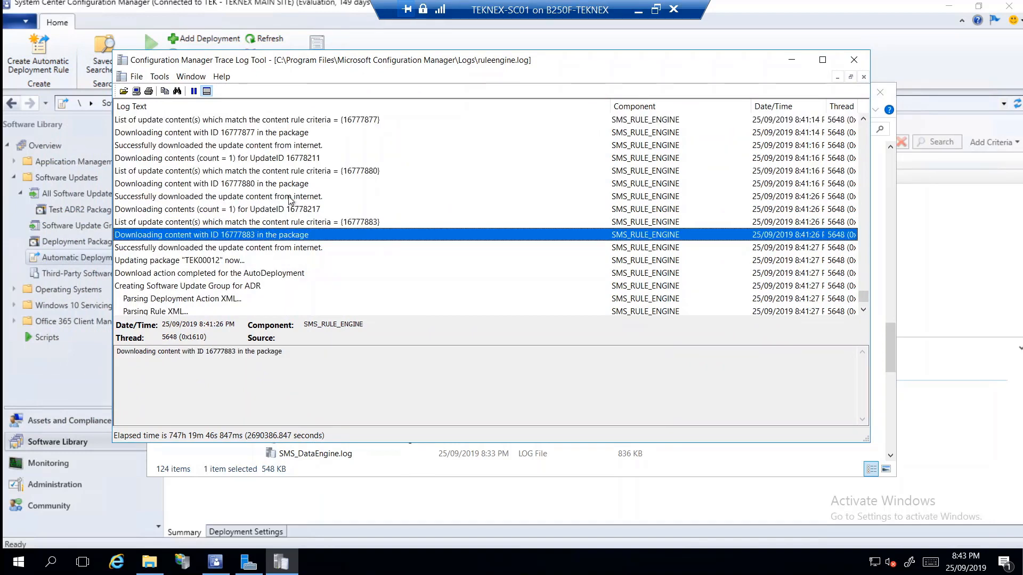
left_click(167, 261)
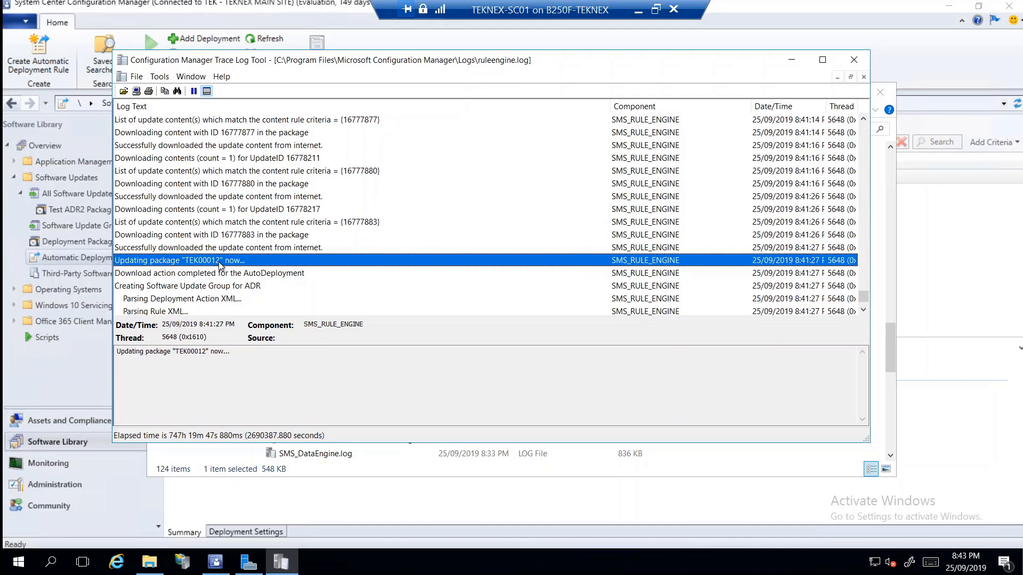
left_click(792, 60)
left_click(817, 92)
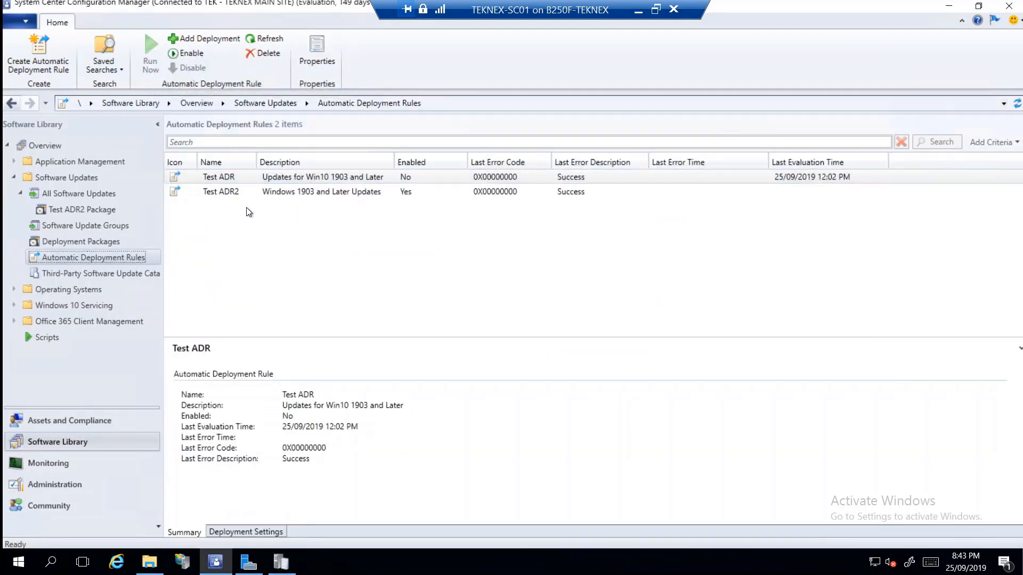
- Check the Test ADR2 rule's summary and the package ID of Test ADR2 Package in the Deployment Packages
left_click(257, 193)
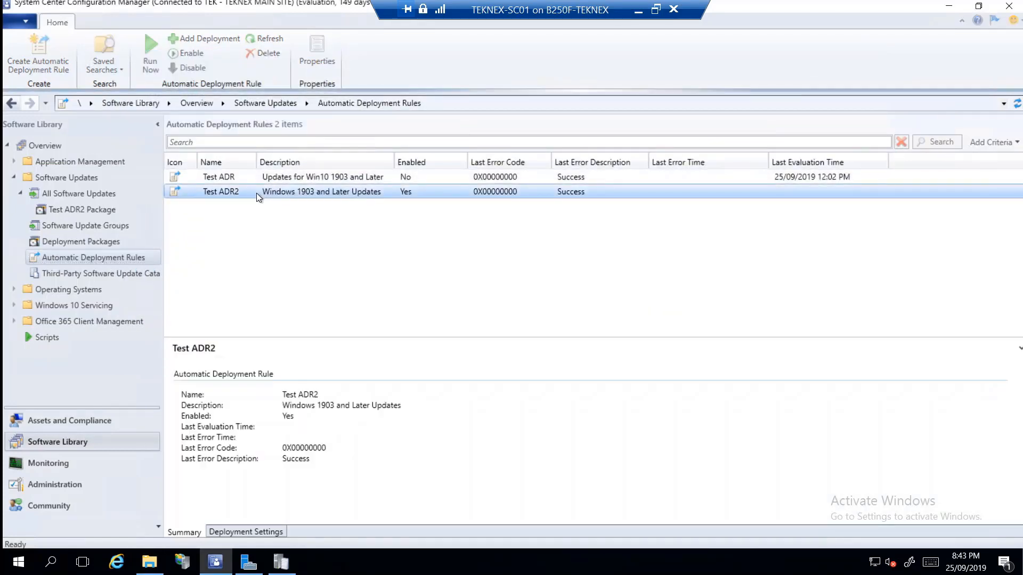
left_click(108, 242)
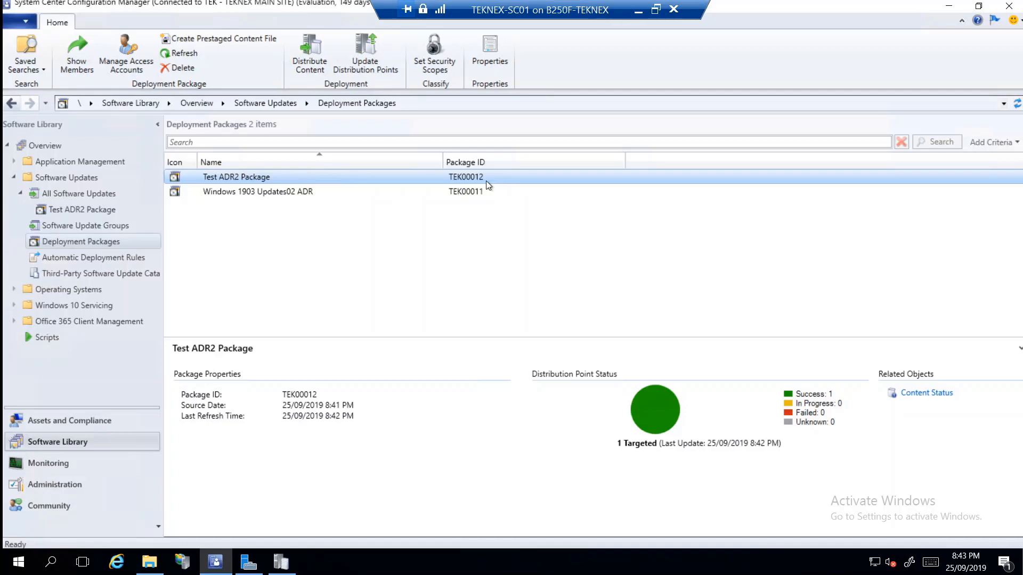
- Examine the Test ADR2 software update group and the target collection of its deployment
left_click(68, 224)
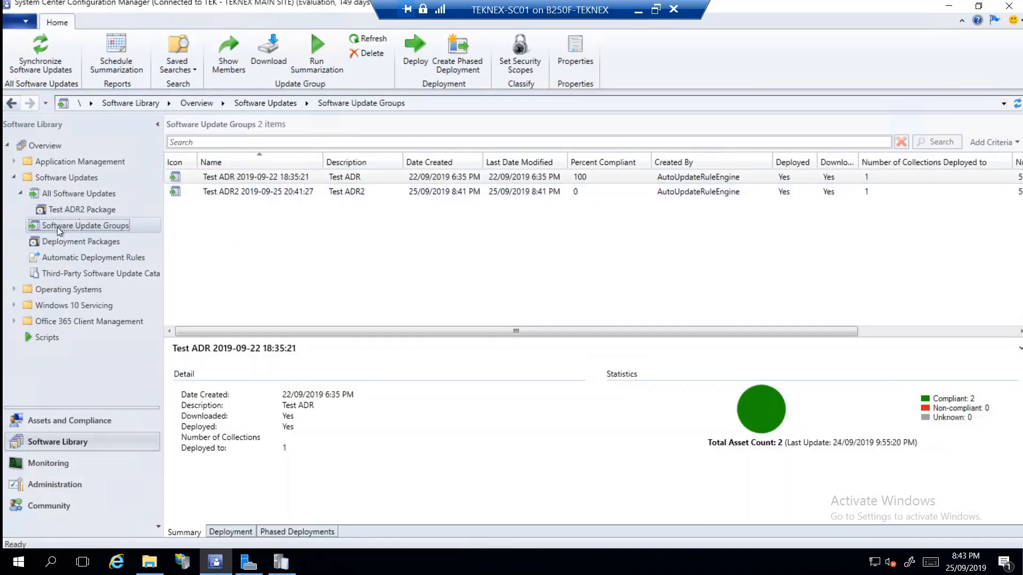
left_click(351, 195)
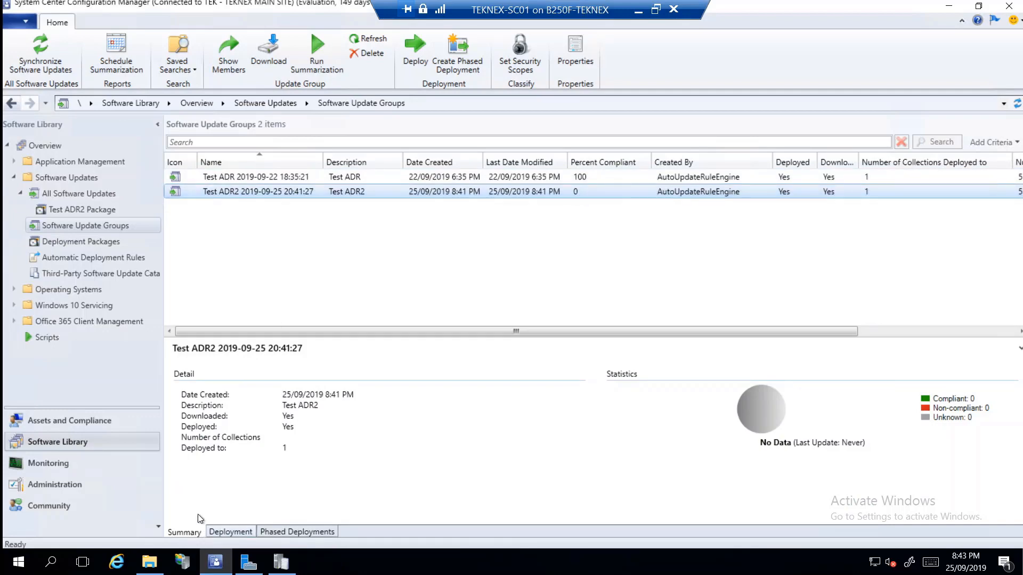
left_click(229, 531)
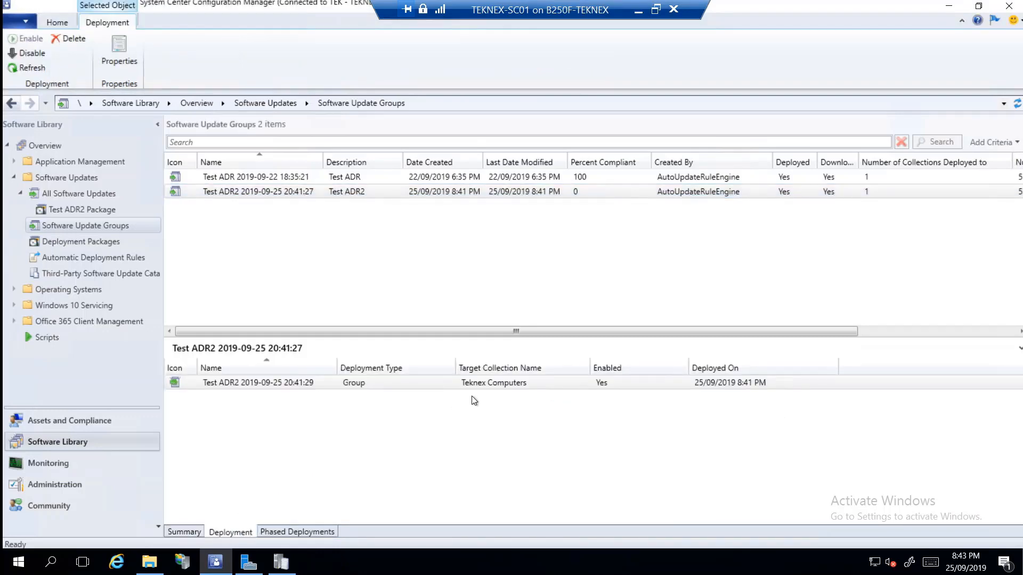
left_click(485, 389)
- Switch to the PC-02 virtual machine and show the Configuration Manager client's actions from the Control Panel
left_click(638, 11)
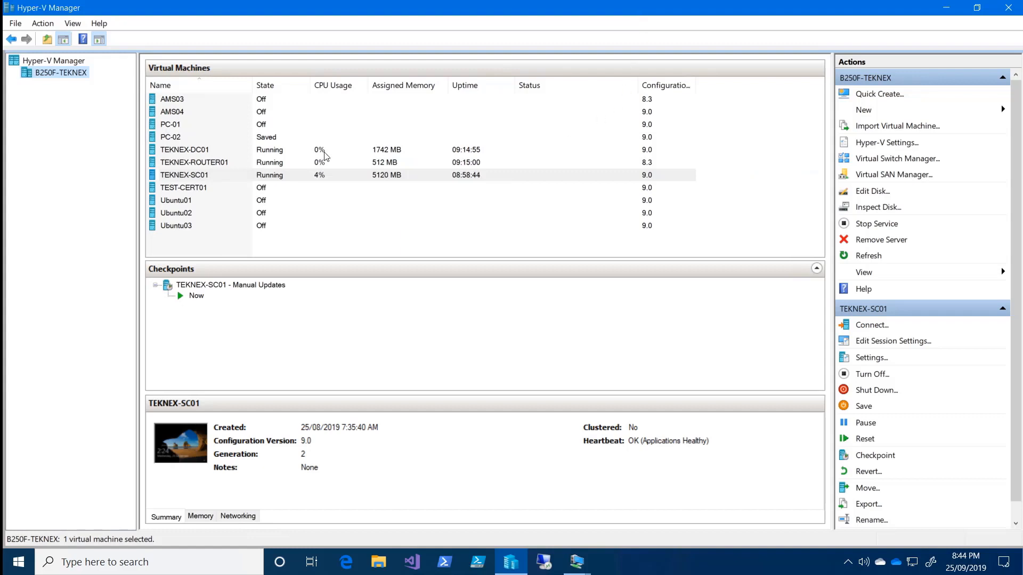
left_click(192, 140)
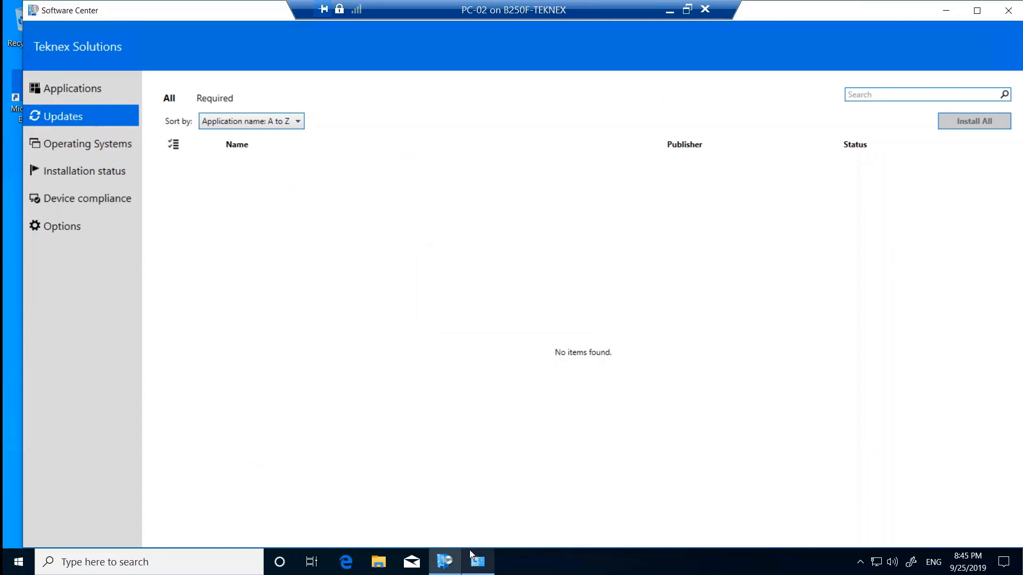
left_click(489, 562)
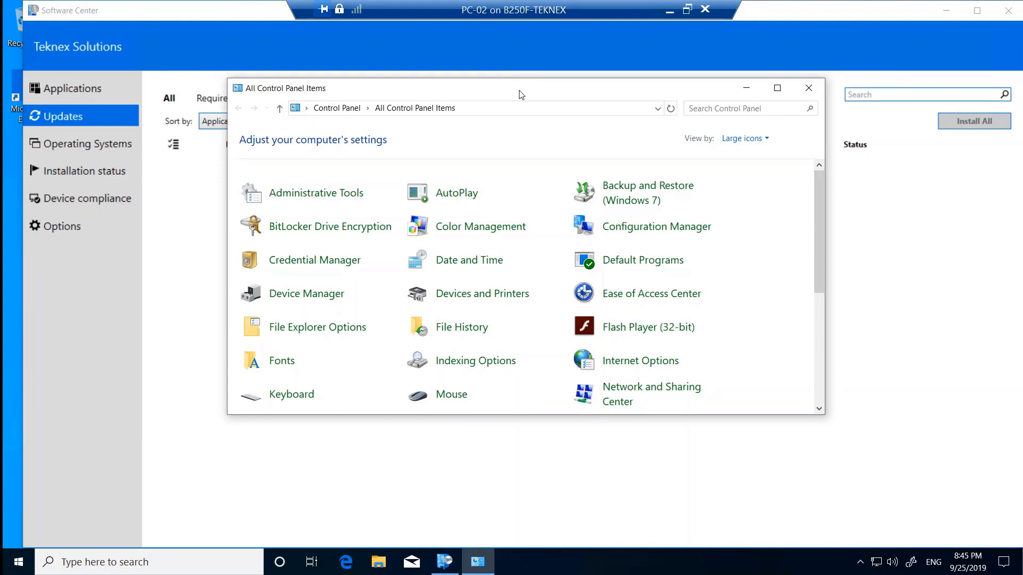
left_click(694, 230)
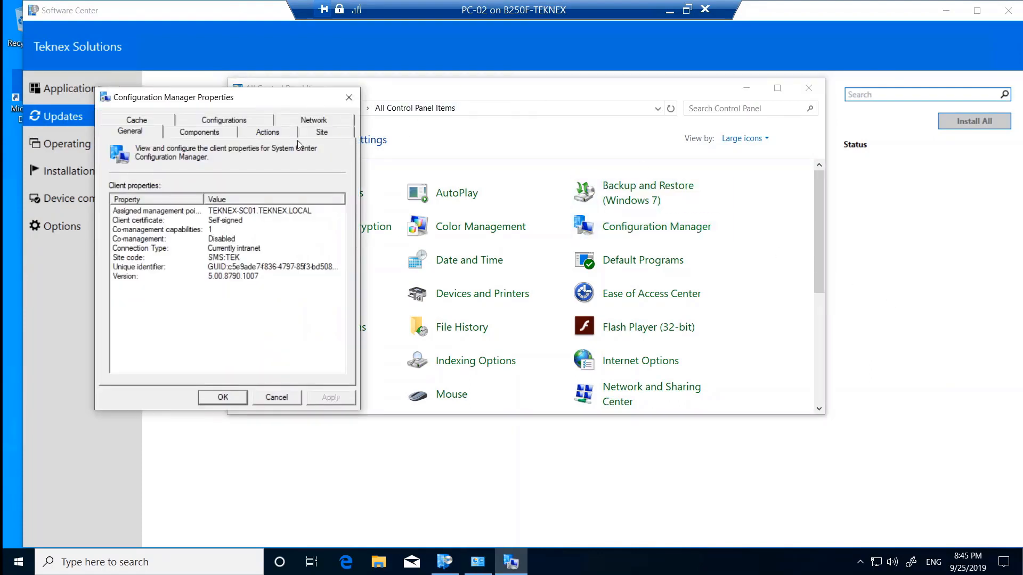
left_click(276, 134)
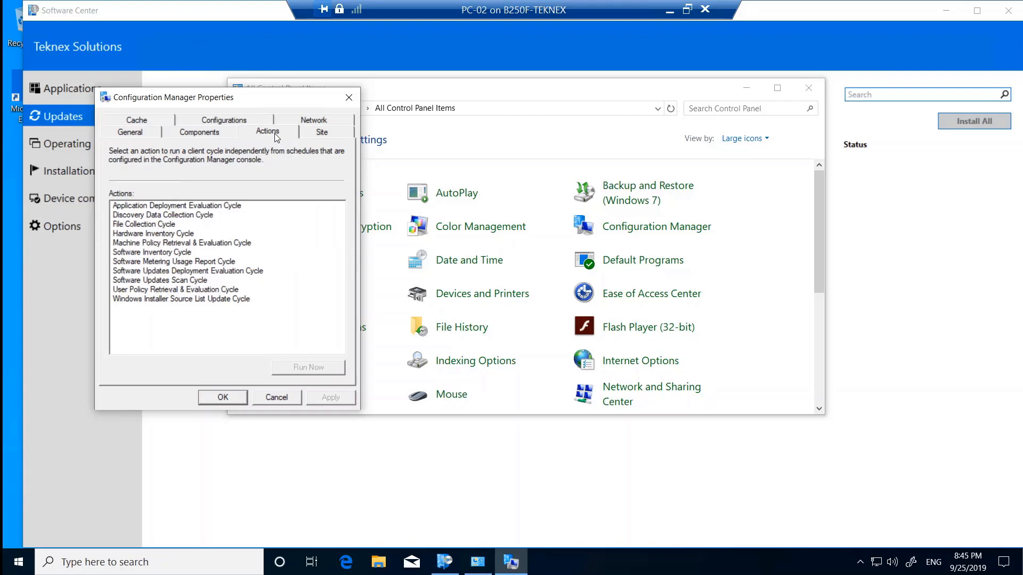
- Run the Software Updates Deployment Evaluation Cycle and the Software Updates Scan Cycle, and return to the Software Center updates
left_click(193, 272)
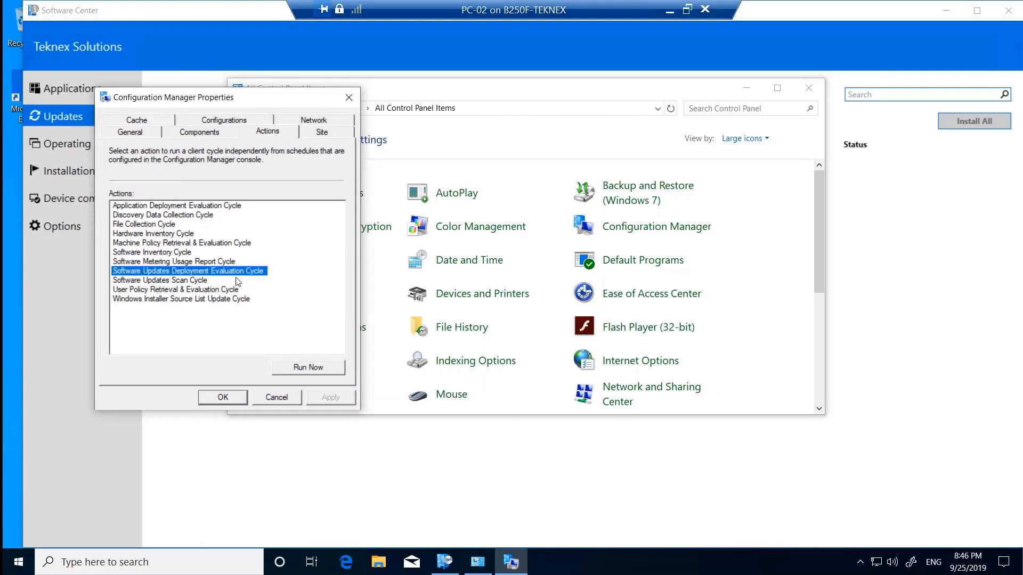
left_click(332, 369)
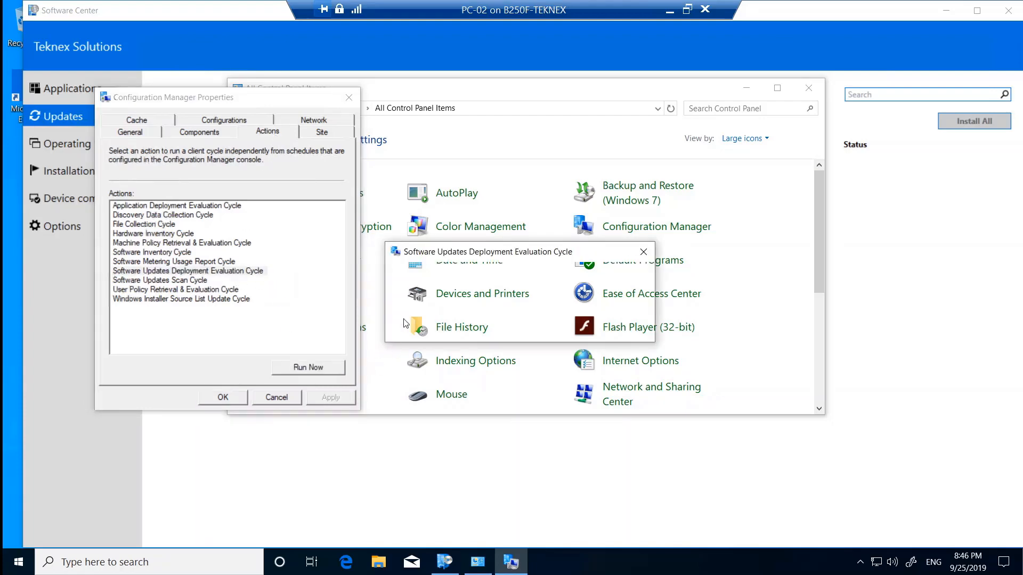
left_click(632, 333)
left_click(186, 281)
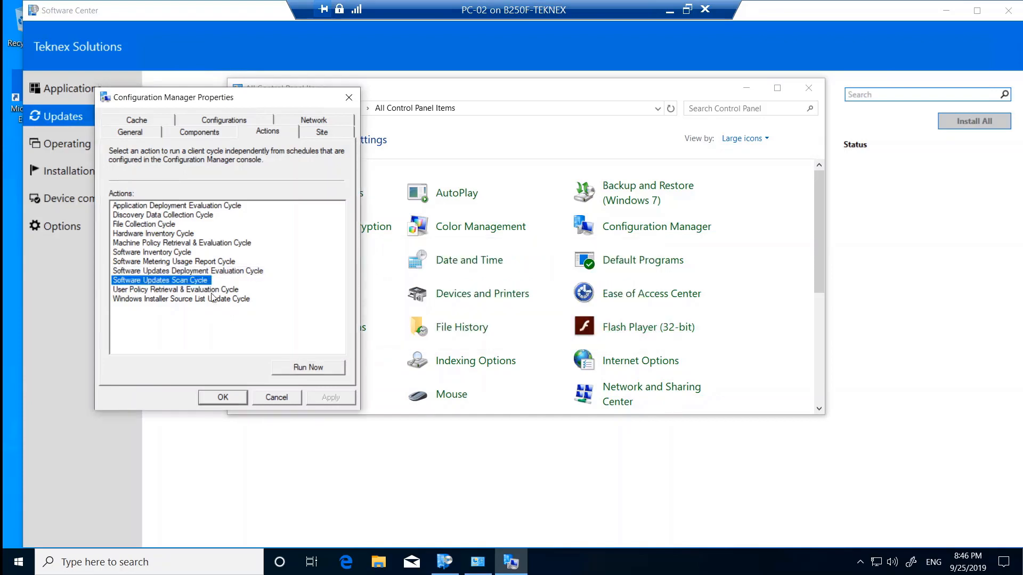
left_click(309, 367)
left_click(596, 335)
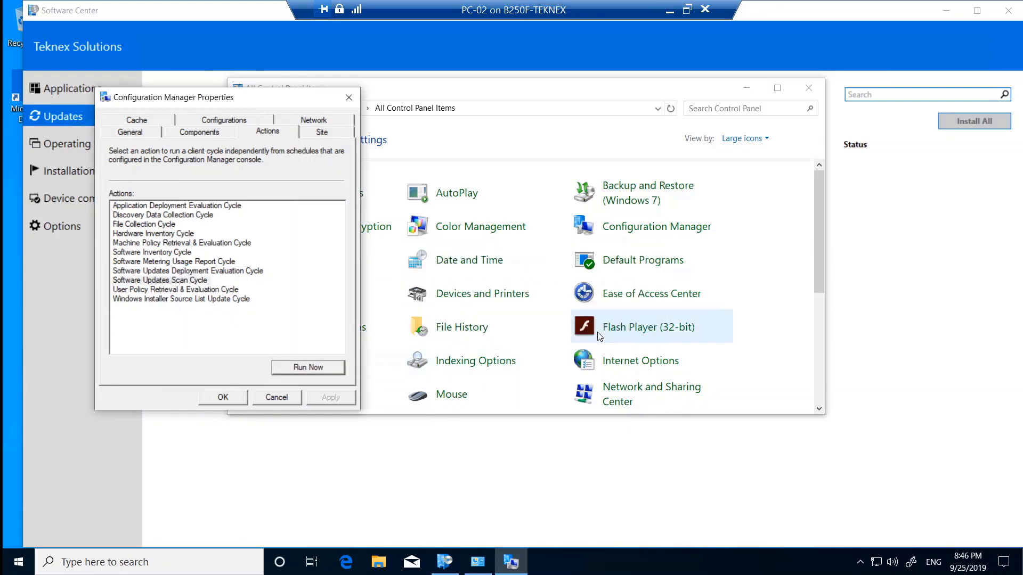
left_click(222, 397)
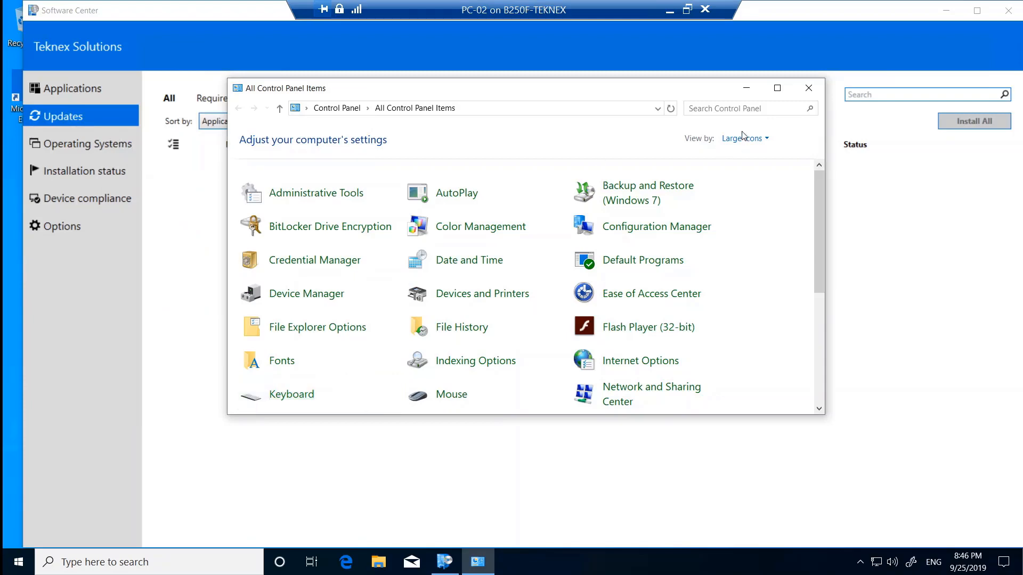
left_click(746, 88)
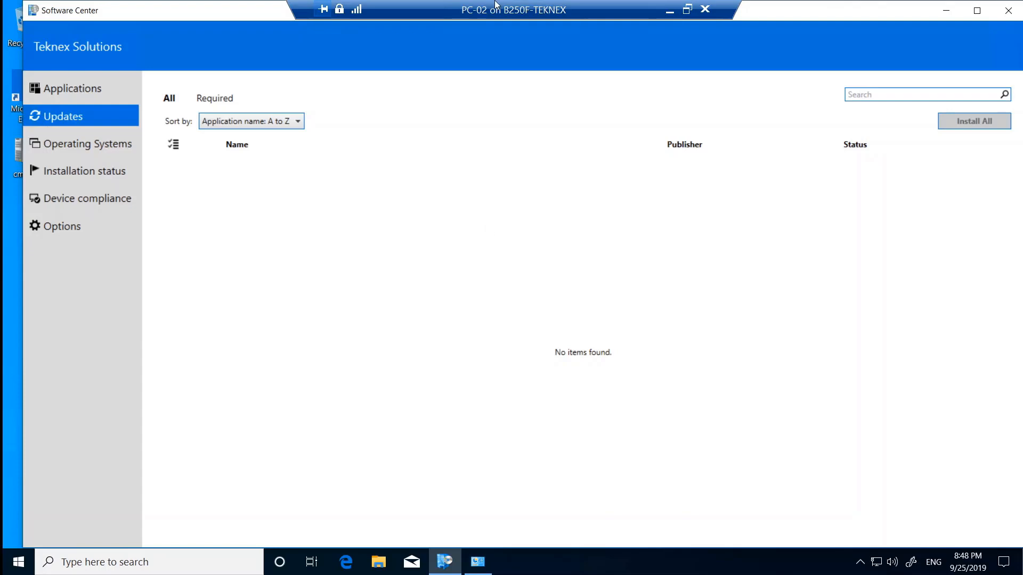
- Minimize Software Center and browse to the C:\Windows\CCM\Logs folder in File Explorer
left_click(945, 11)
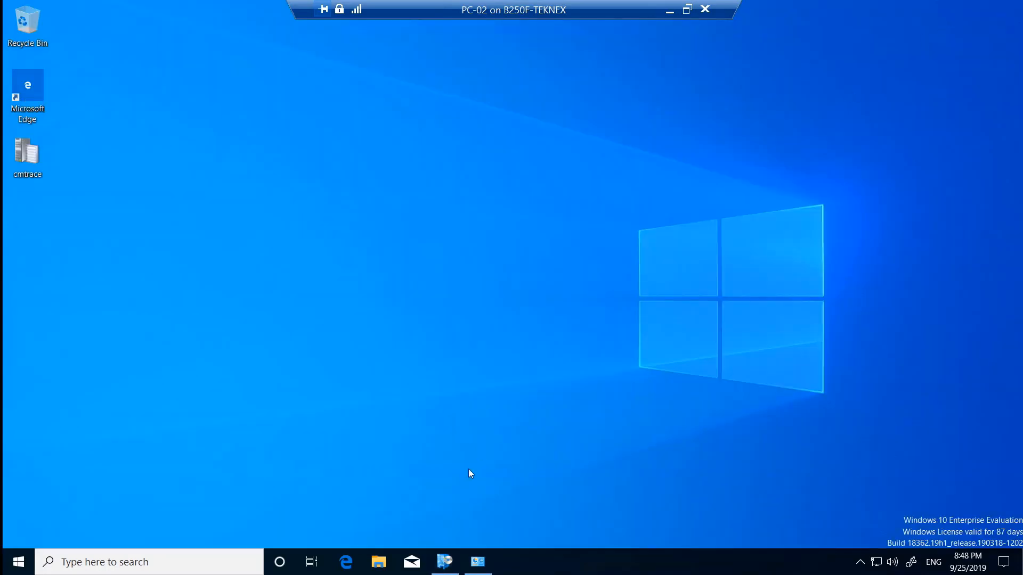
left_click(380, 561)
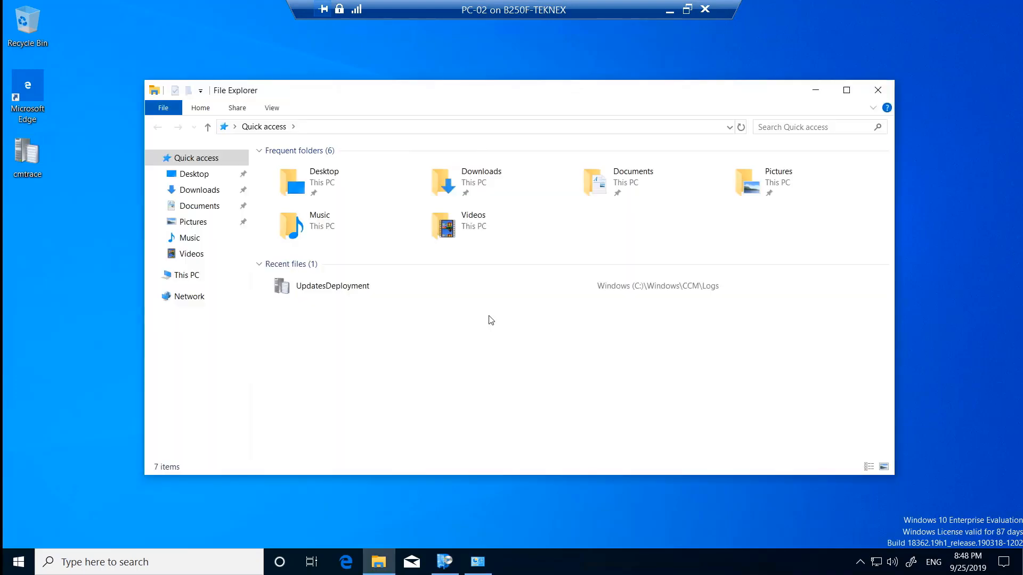
left_click(195, 279)
double_click(336, 316)
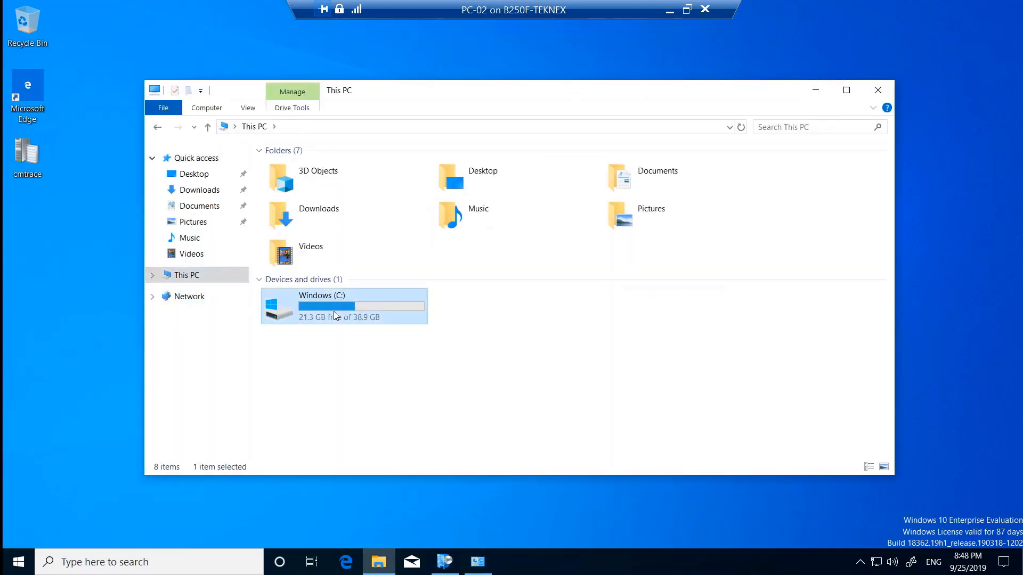
left_click(310, 229)
double_click(311, 231)
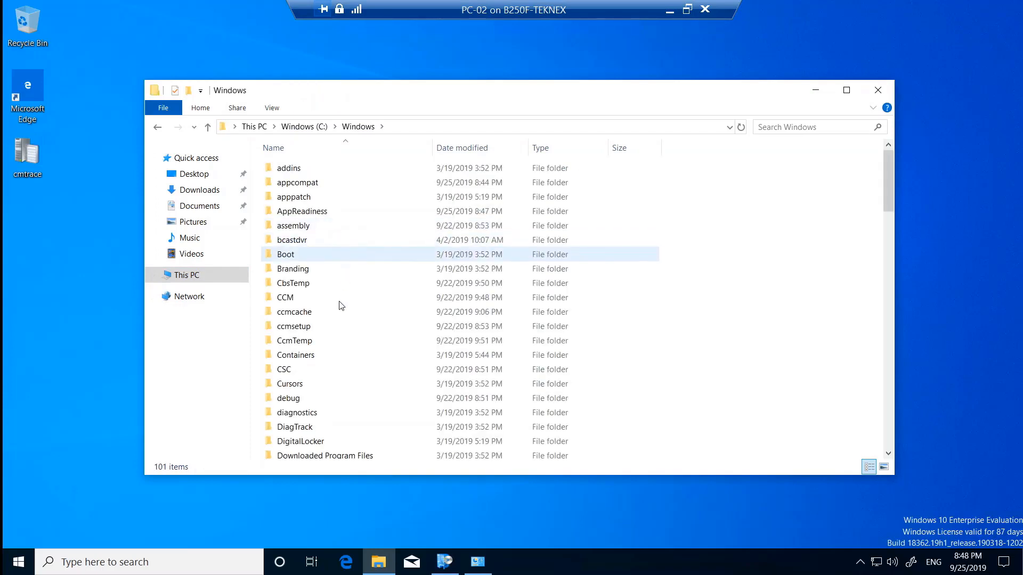
scroll(325, 288, "down", 1)
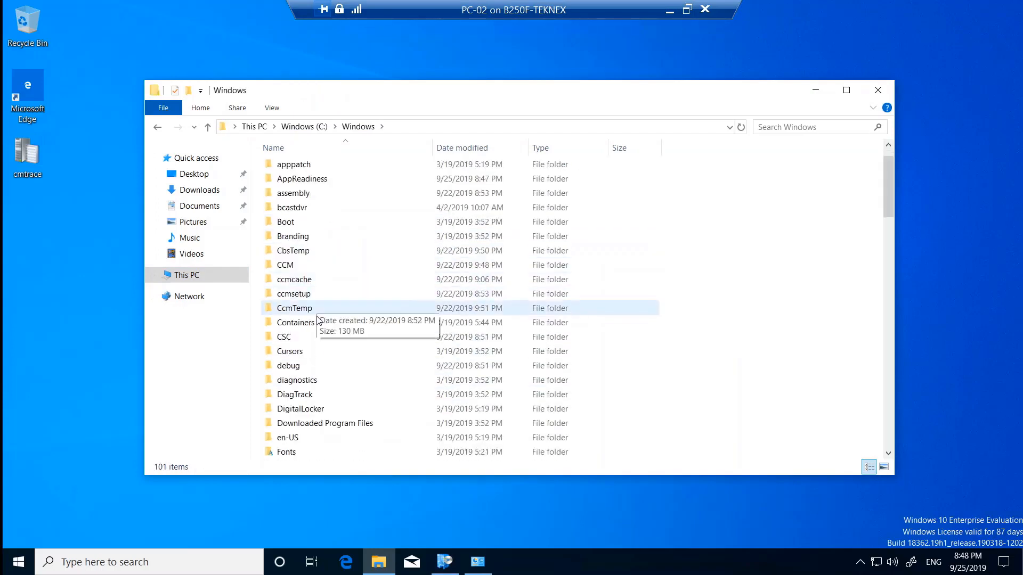
double_click(326, 266)
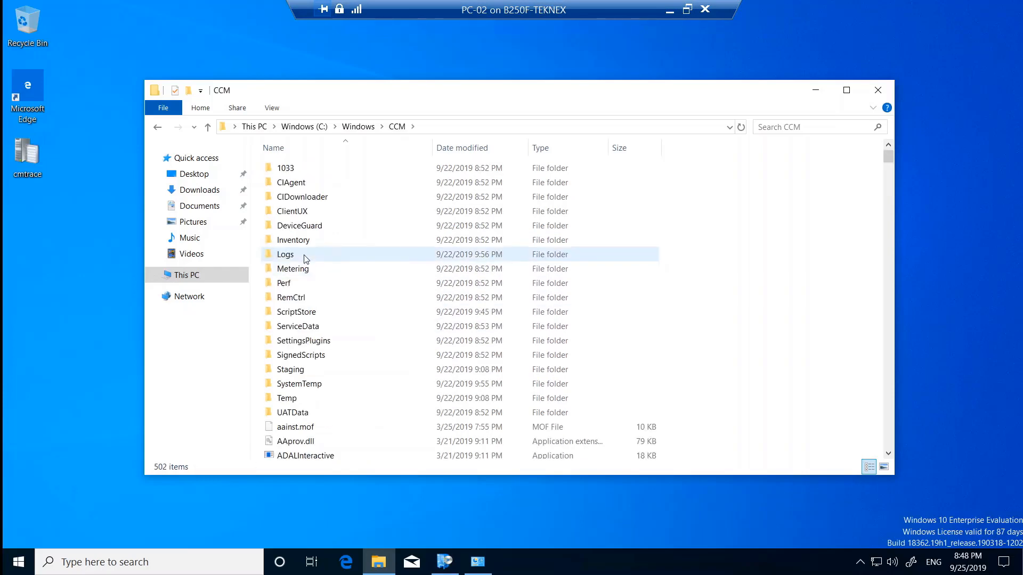
left_click(306, 257)
double_click(307, 258)
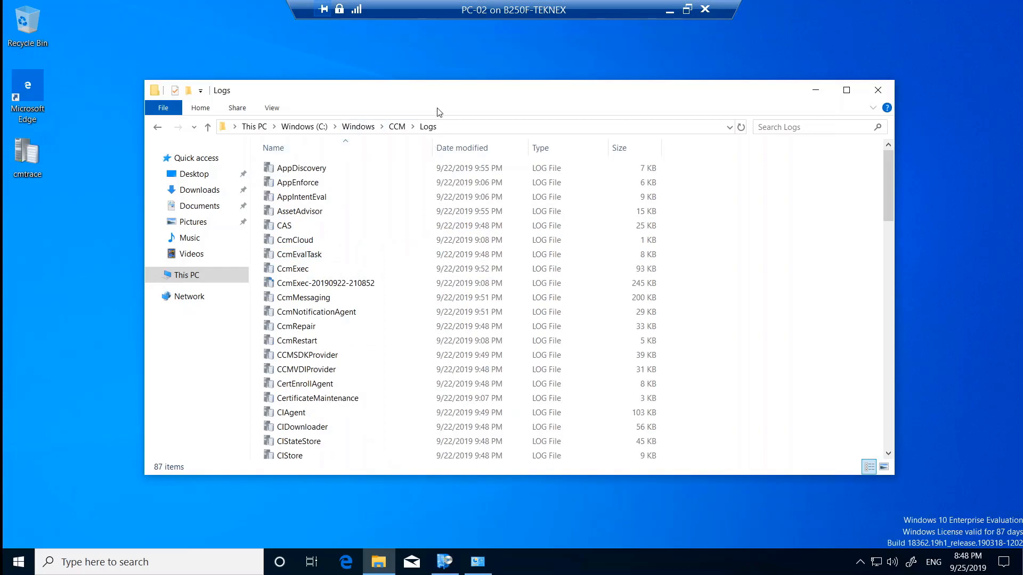
mouse_move(445, 95)
left_mouse_down()
mouse_move(451, 86)
mouse_move(452, 98)
left_mouse_up()
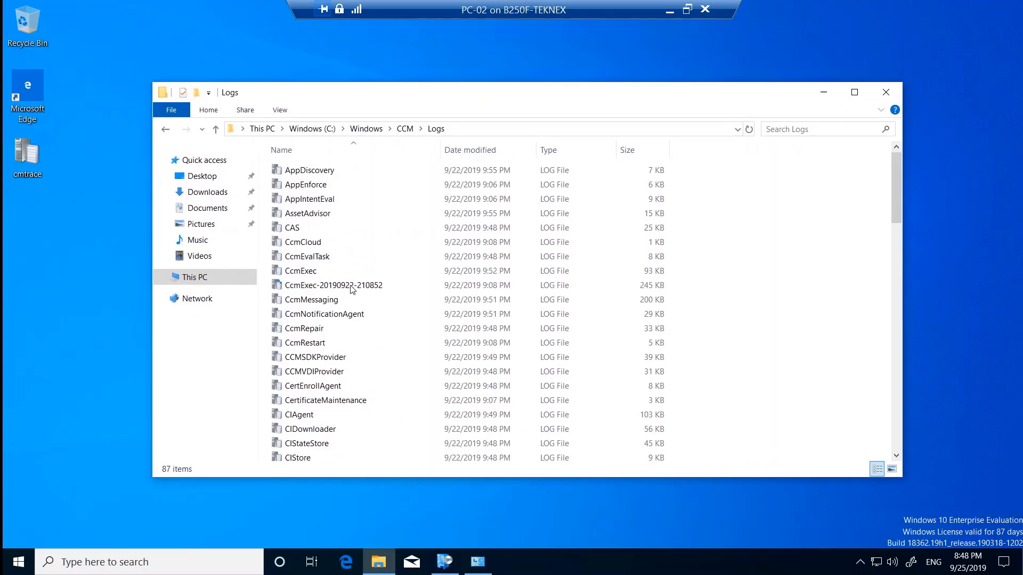
- Open the UpdatesDeployment log from the Logs folder in the Configuration Manager Trace Log Tool
left_click(326, 272)
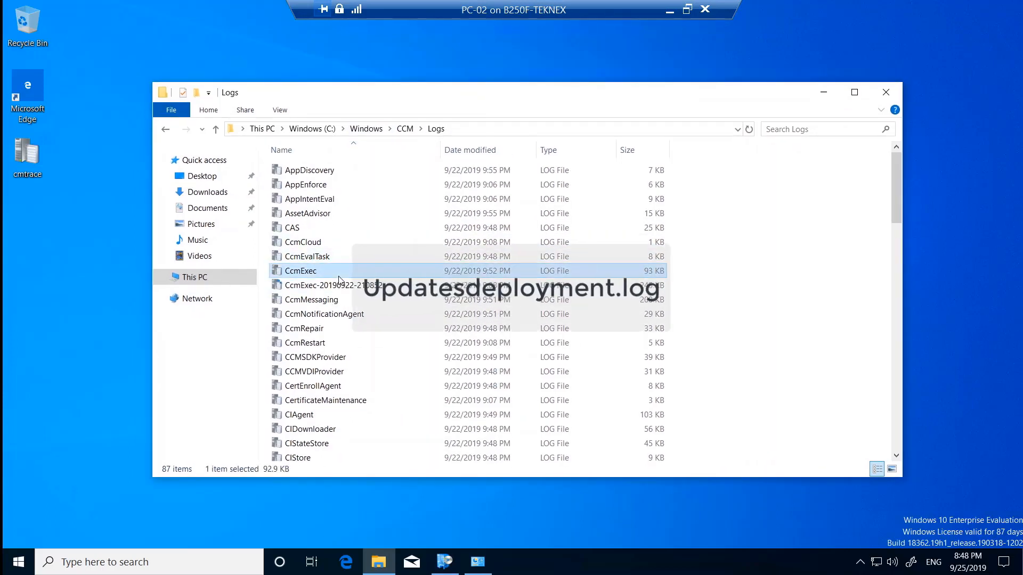
key("u")
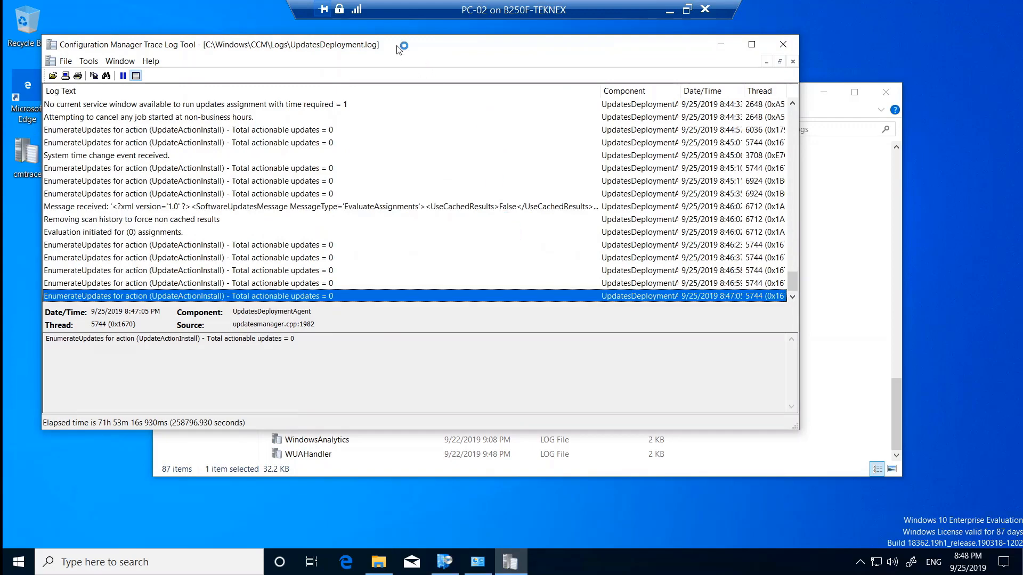
left_click_drag(396, 50, 504, 88)
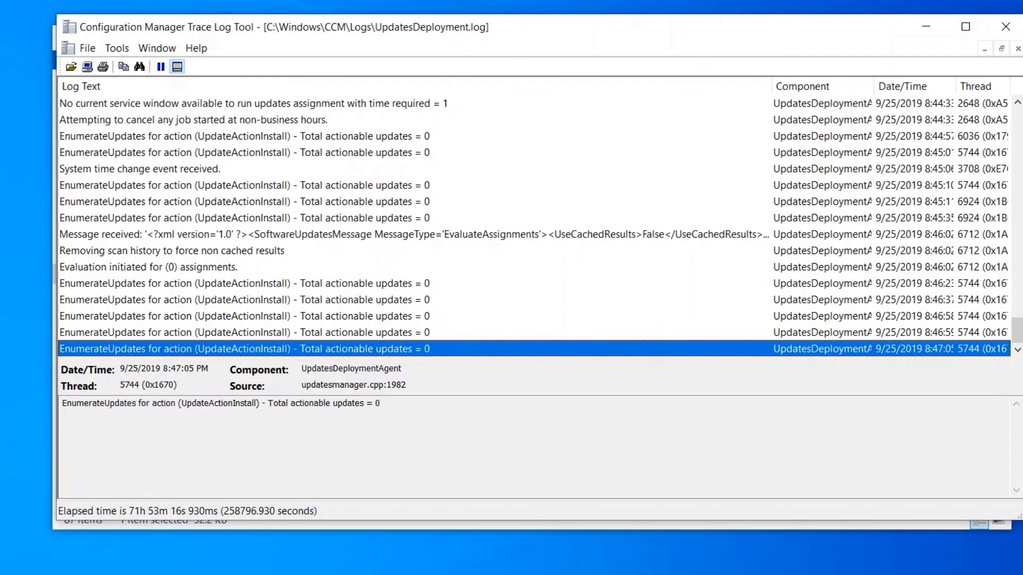
- Reopen the Configuration Manager client properties from the Control Panel and rerun the Software Updates Deployment Evaluation Cycle and Software Updates Scan Cycle
key("alt+Tab")
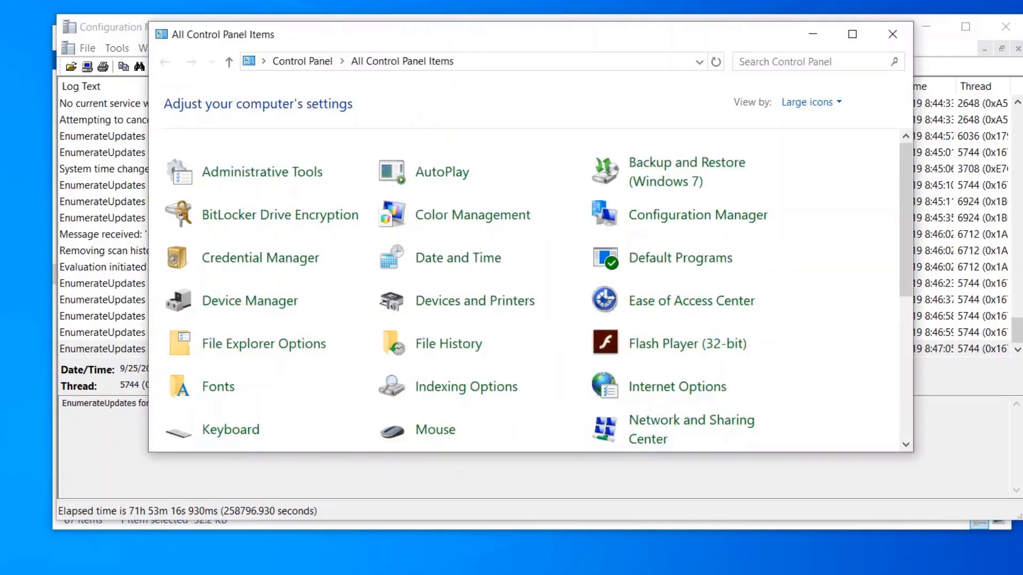
left_click(683, 226)
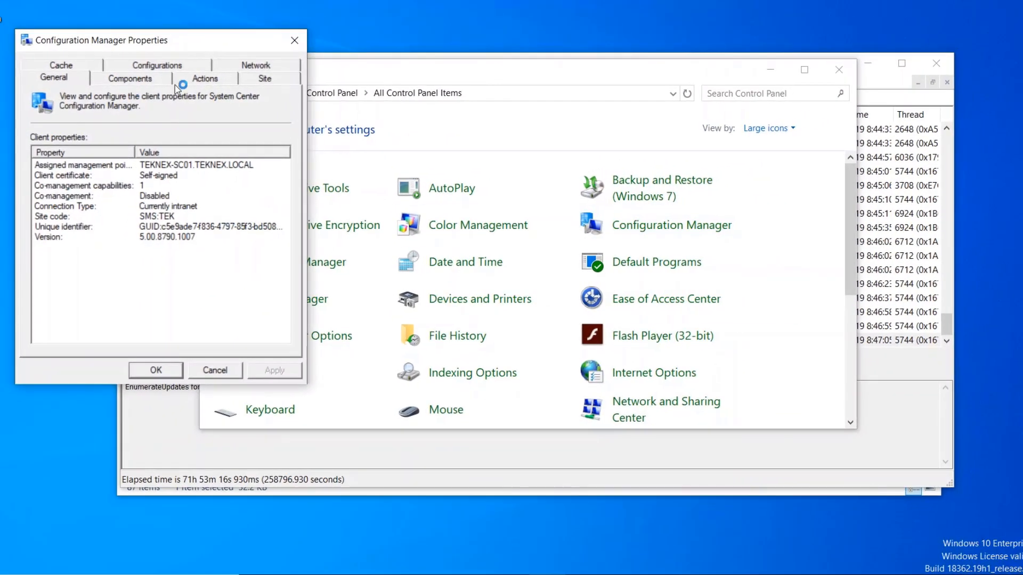
left_click(210, 78)
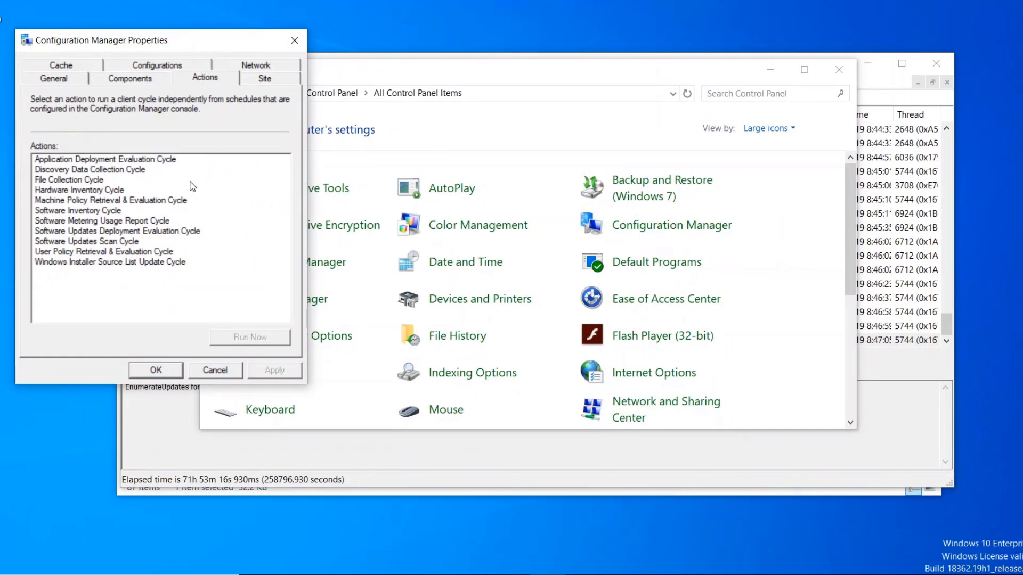
left_click(137, 233)
left_click(244, 341)
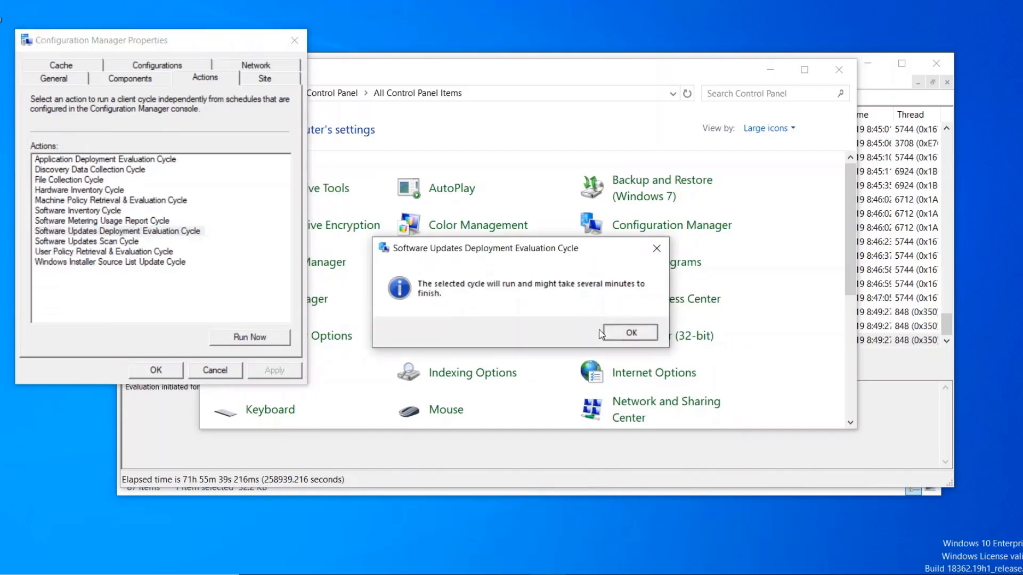
left_click(639, 332)
left_click(96, 241)
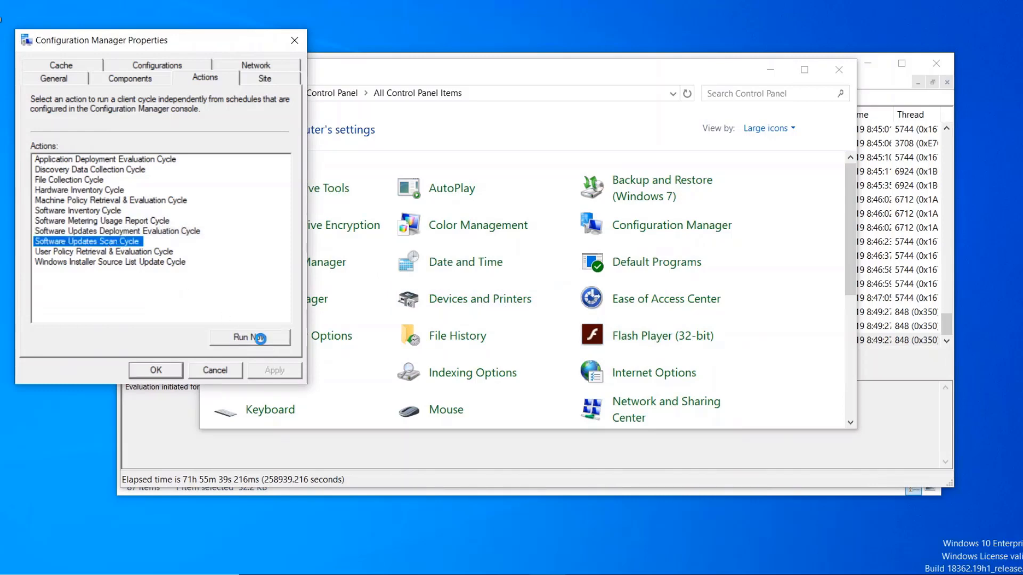
left_click(251, 337)
left_click(621, 333)
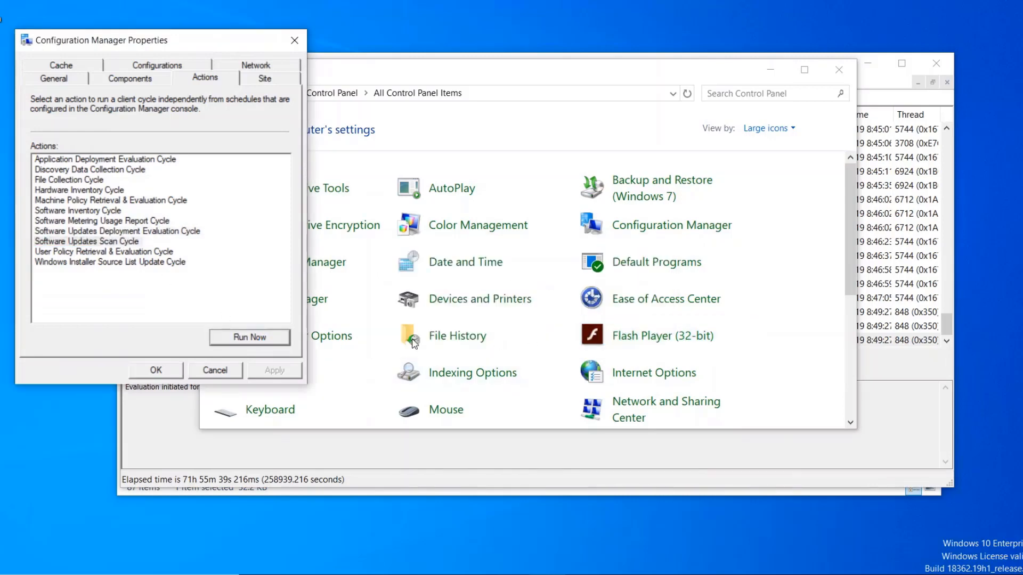
left_click(139, 370)
- Examine the assignment evaluation and download entries in the UpdatesDeployment log, and check the update statuses in Software Center
left_click(935, 346)
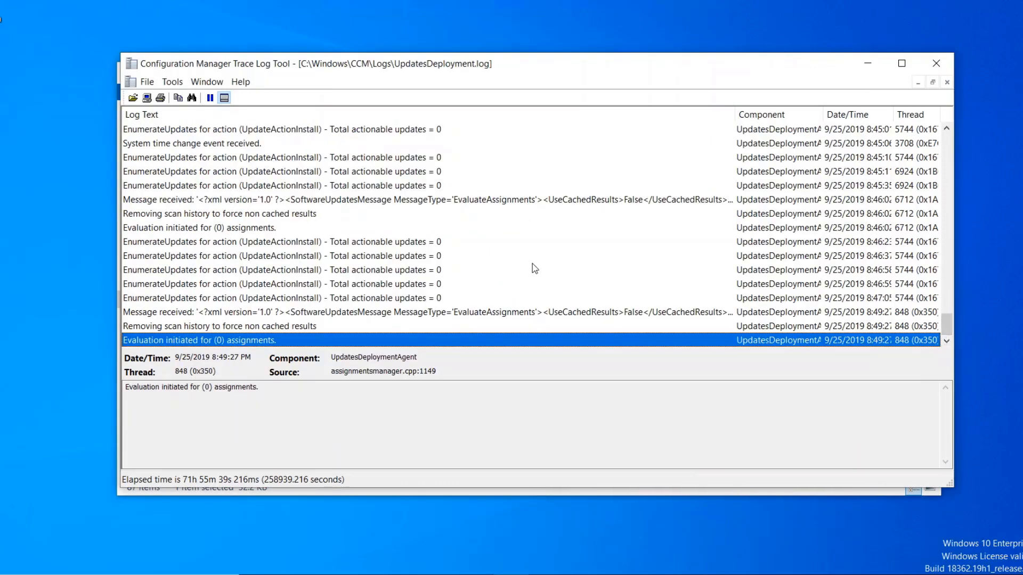
left_click(404, 313)
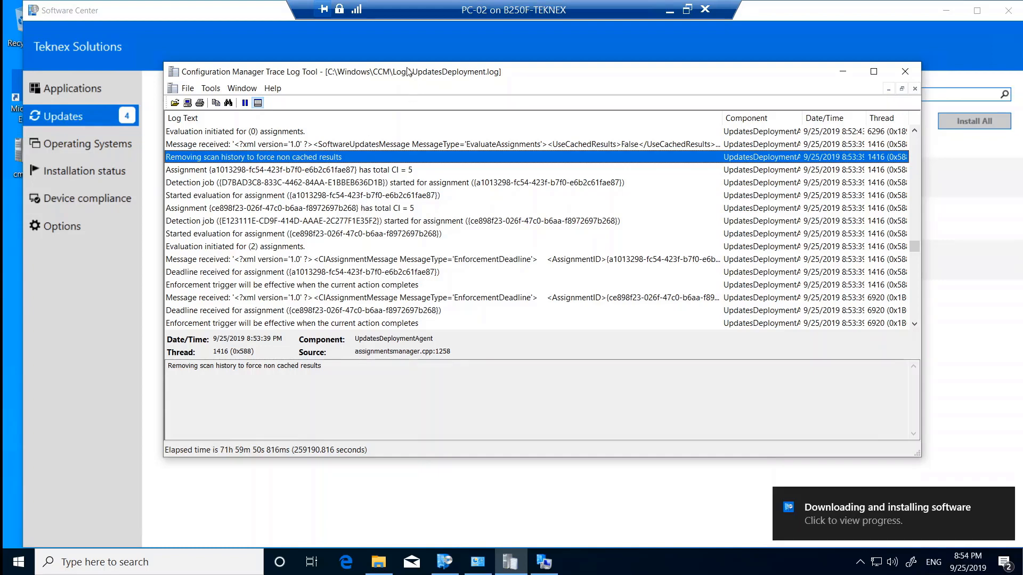
scroll(361, 188, "up", 1)
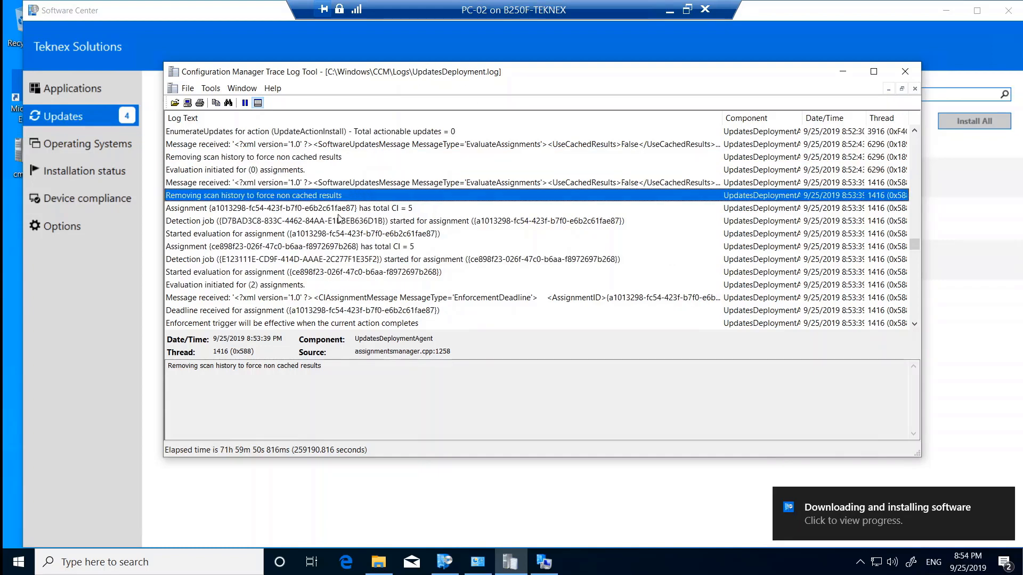
scroll(310, 179, "up", 2)
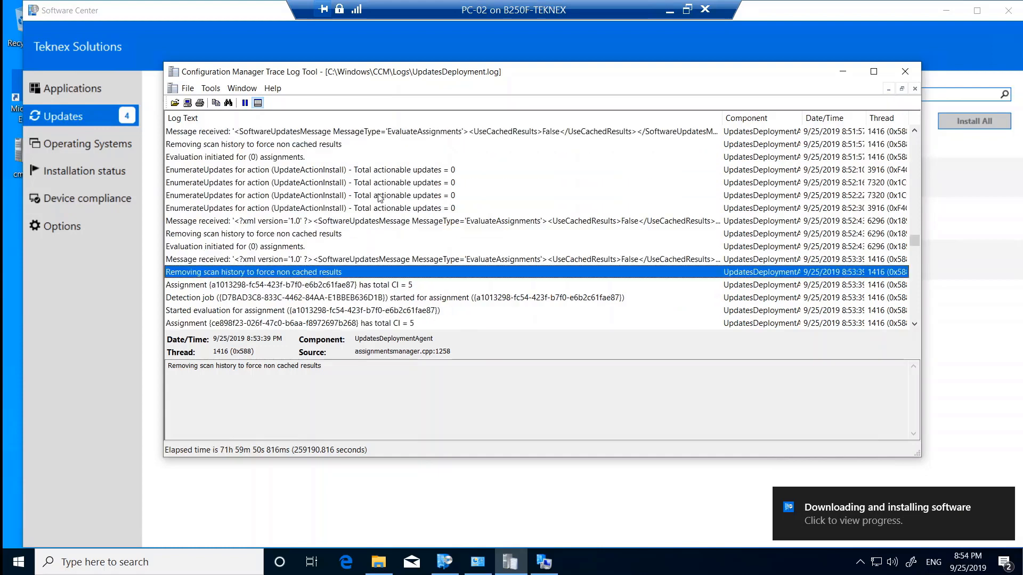
left_click(438, 209)
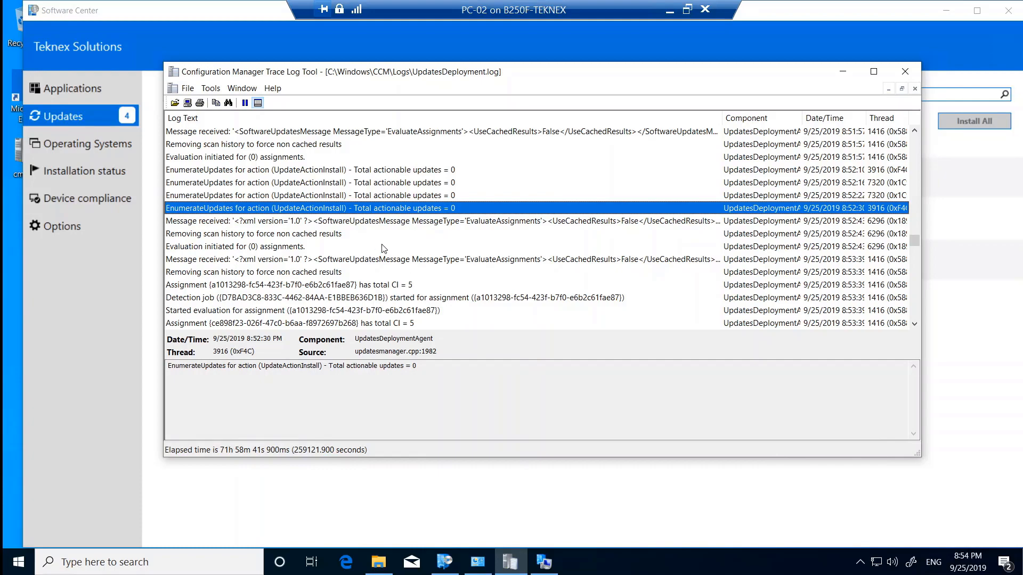
scroll(384, 248, "down", 4)
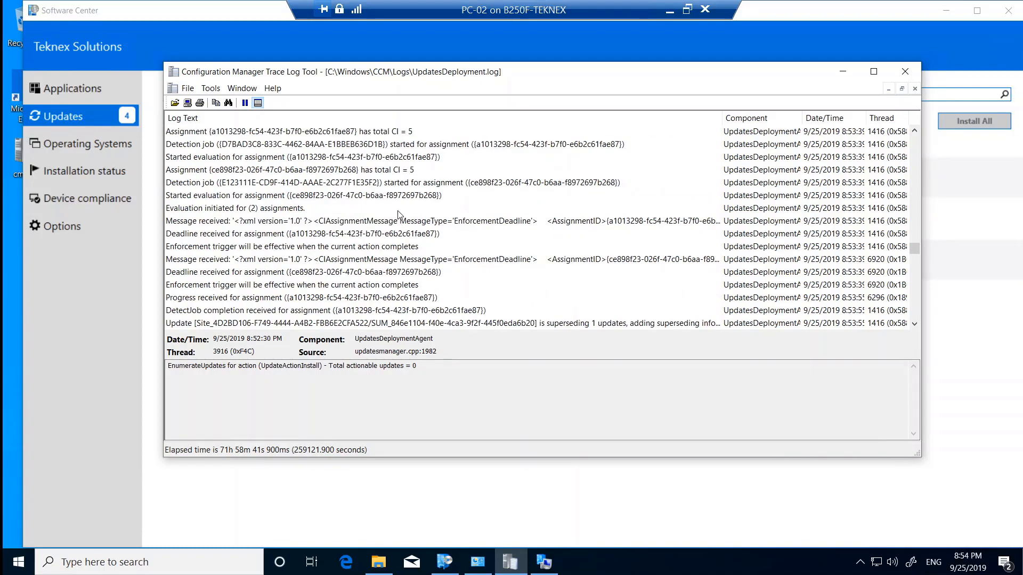
scroll(398, 214, "down", 5)
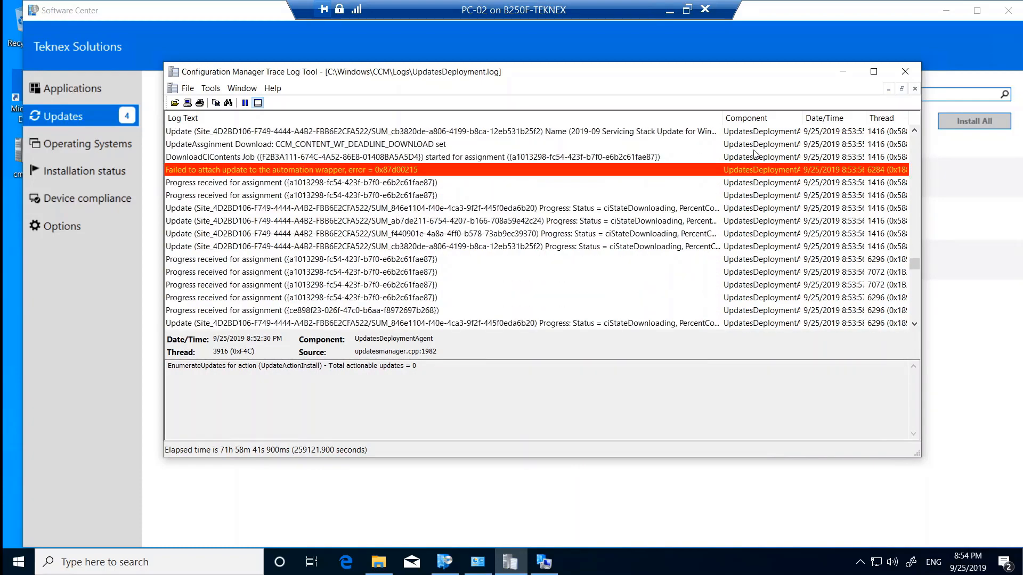
left_click(842, 71)
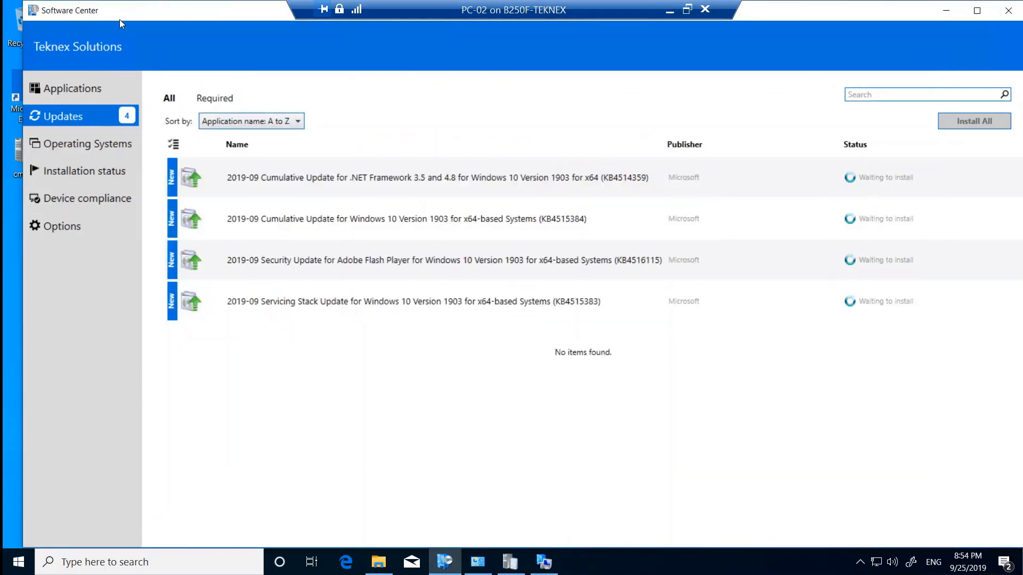
left_click(551, 187)
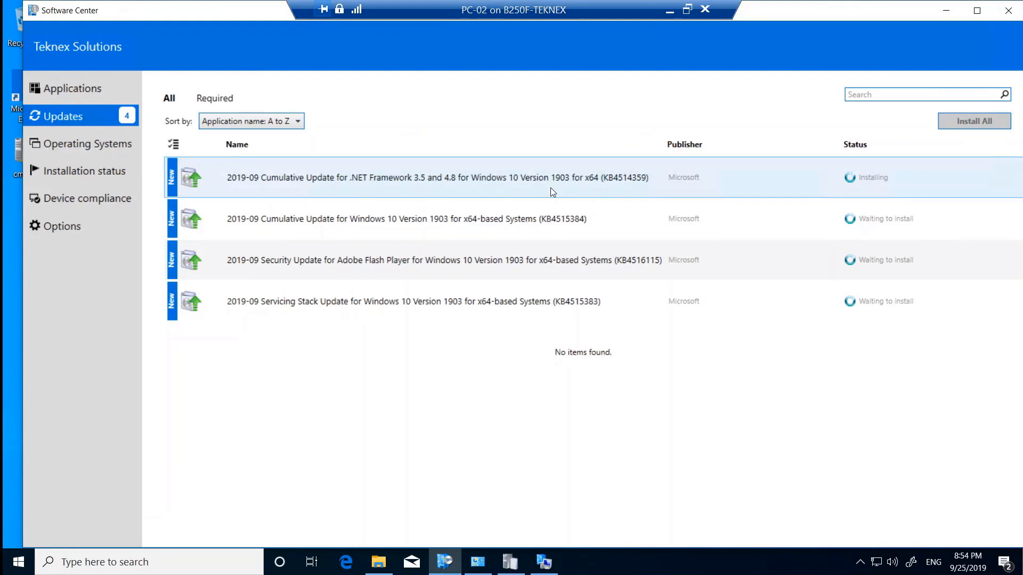